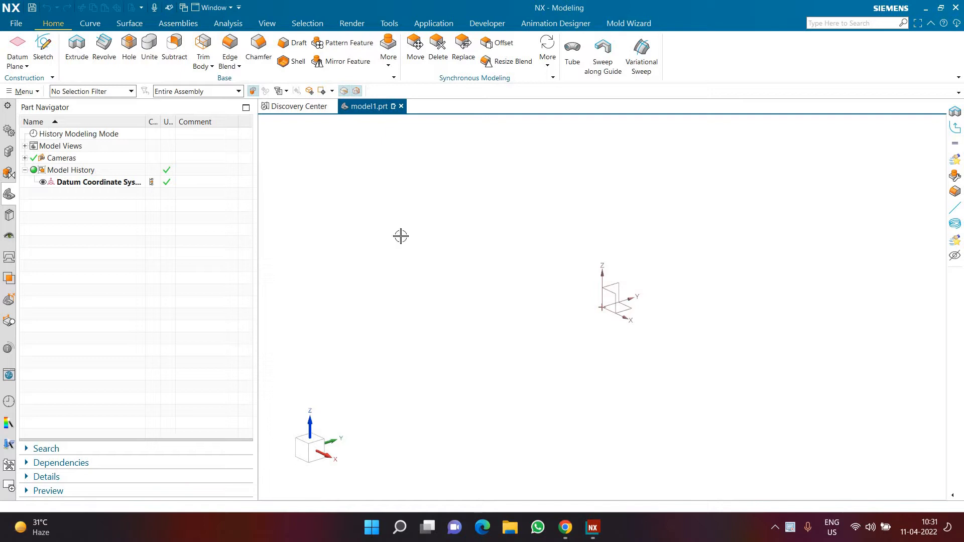
Review the Swept command's section, guide, orientation and scaling options without creating a feature.
{"action": "left_click", "coordinate": [129, 24]}
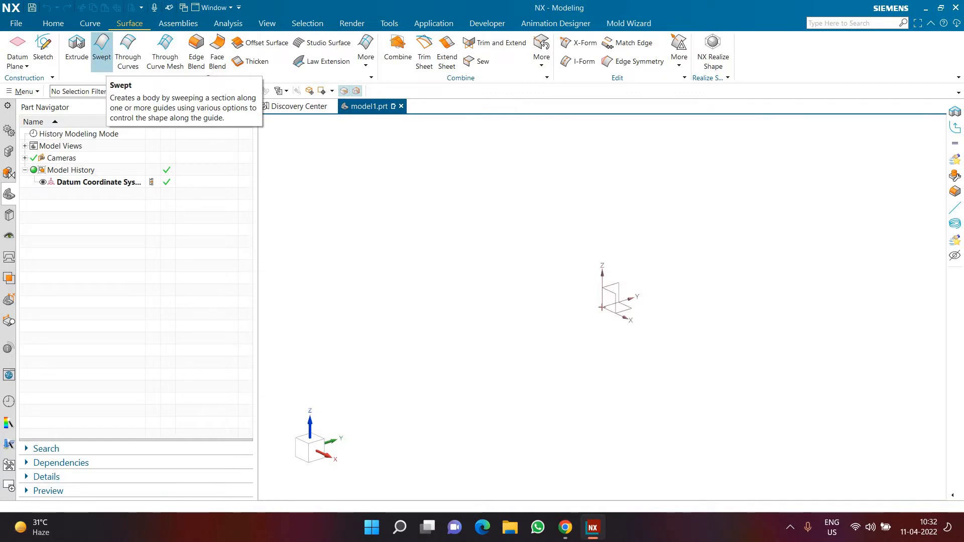
{"action": "left_click", "coordinate": [53, 23]}
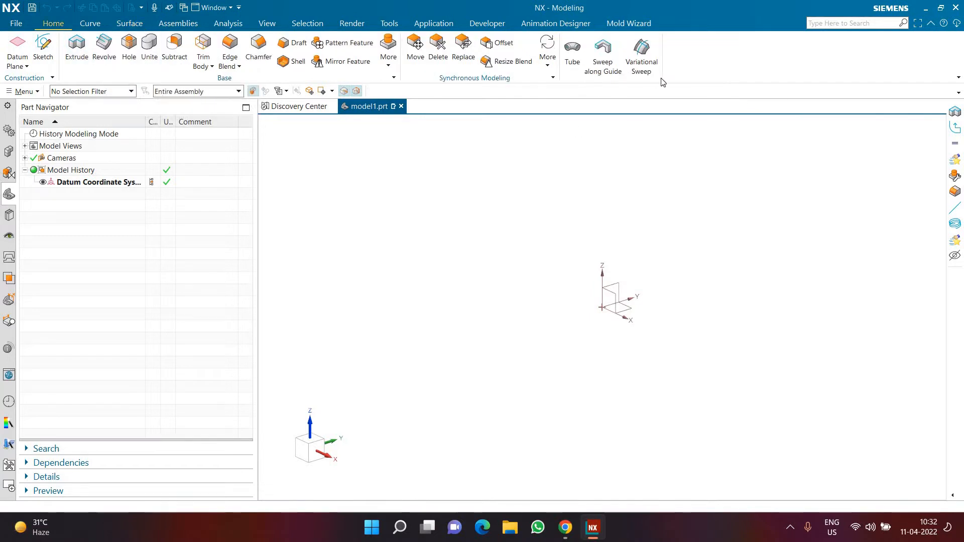
{"action": "left_click", "coordinate": [129, 24]}
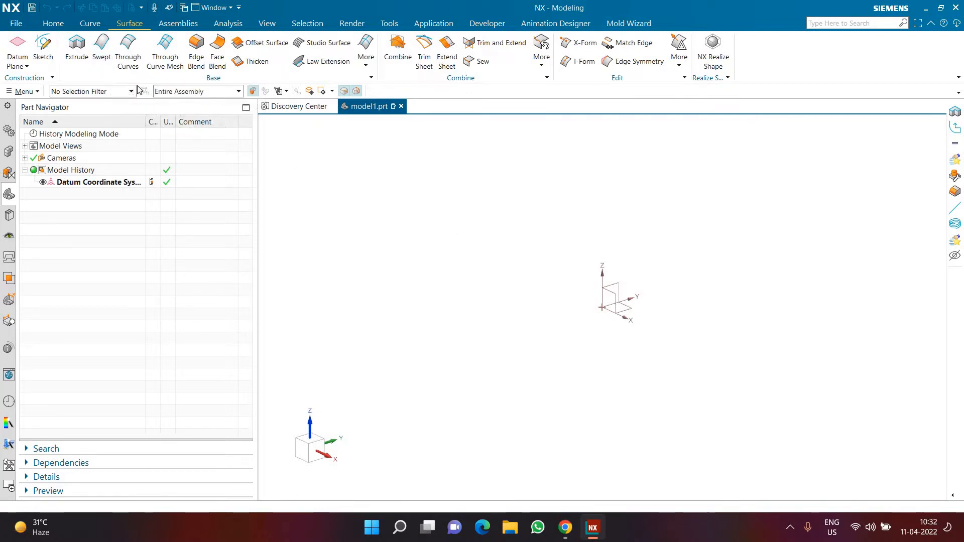
{"action": "left_click", "coordinate": [100, 64]}
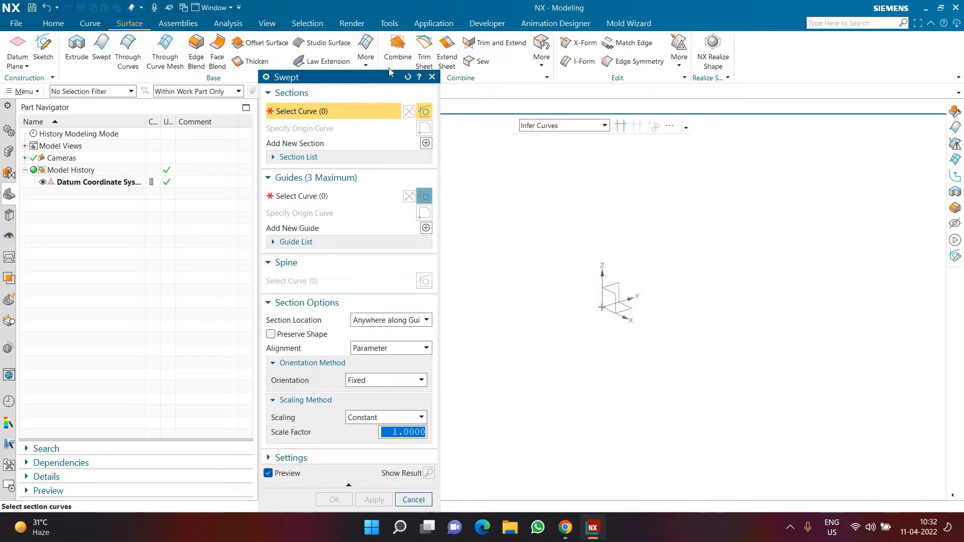
{"action": "left_click_drag", "start_coordinate": [390, 72], "coordinate": [409, 42]}
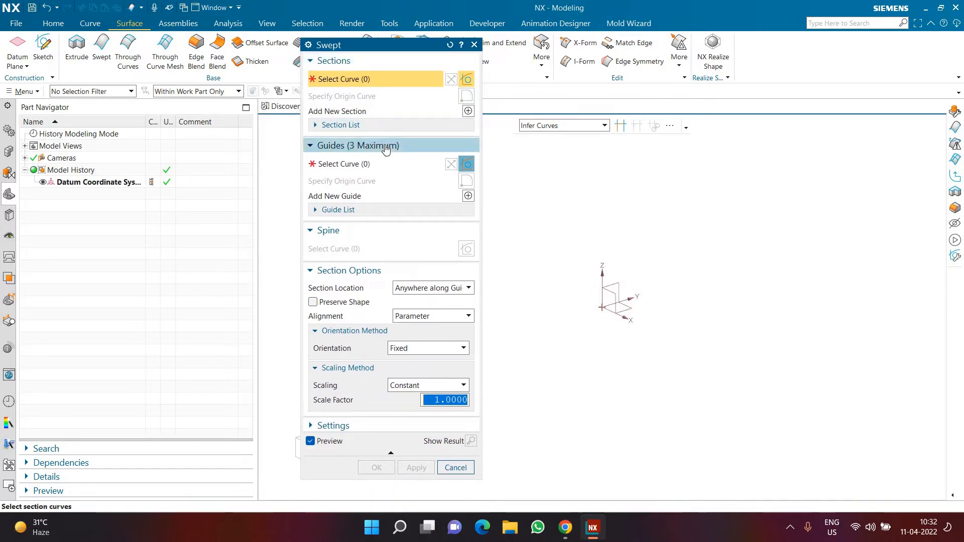
{"action": "left_click", "coordinate": [468, 112]}
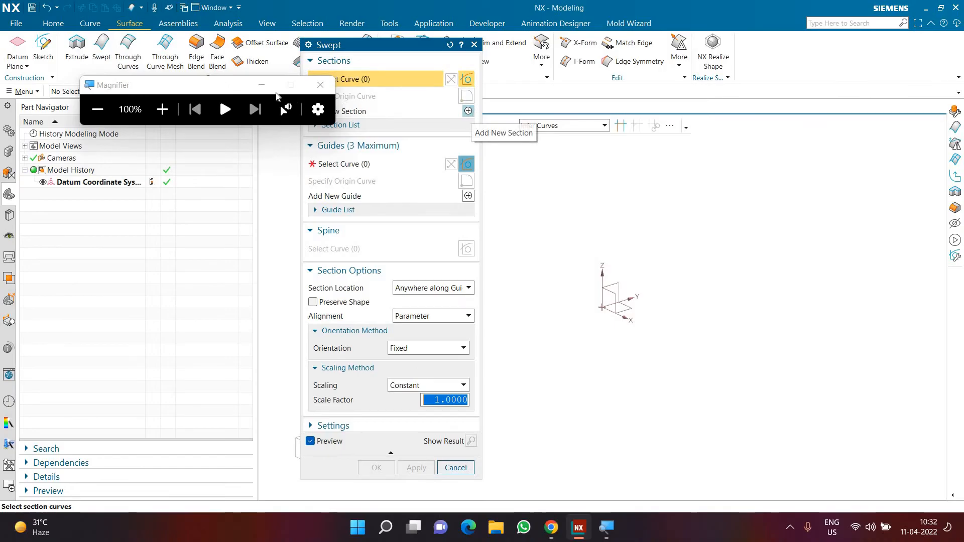
{"action": "left_click", "coordinate": [262, 86]}
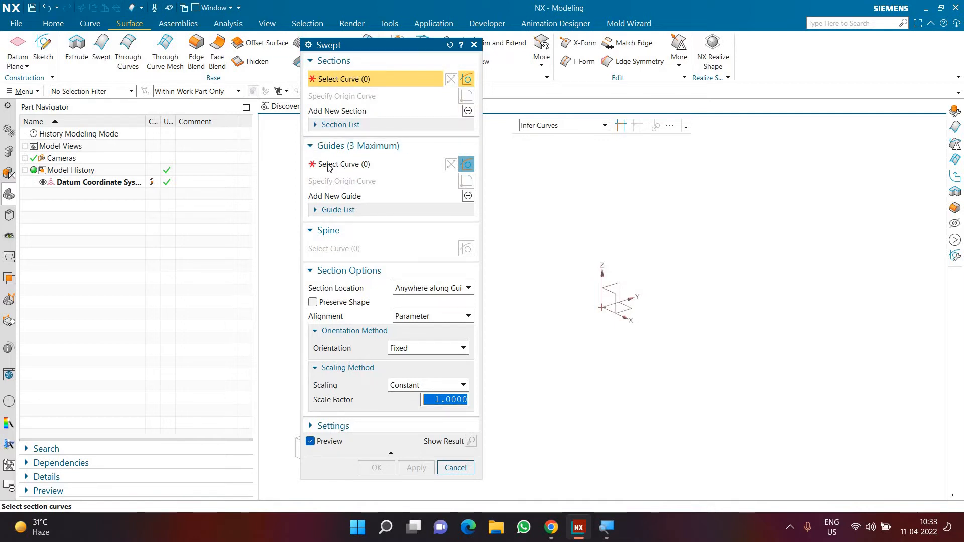
{"action": "left_click", "coordinate": [455, 468]}
Create a sketch on the XY plane and draw a horizontal line about 400 mm long from the origin along the positive X axis.
{"action": "left_click", "coordinate": [43, 50]}
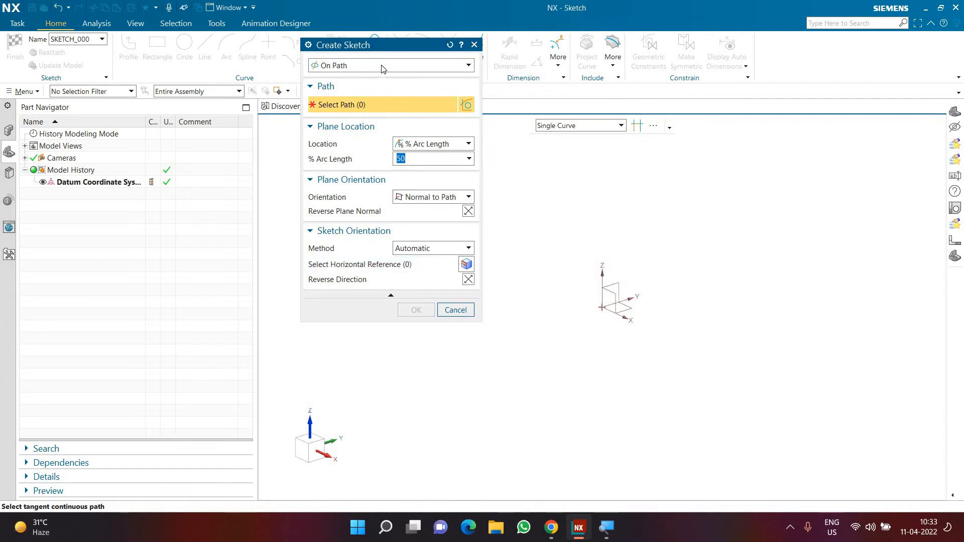
{"action": "left_click", "coordinate": [381, 66]}
{"action": "left_click", "coordinate": [377, 78]}
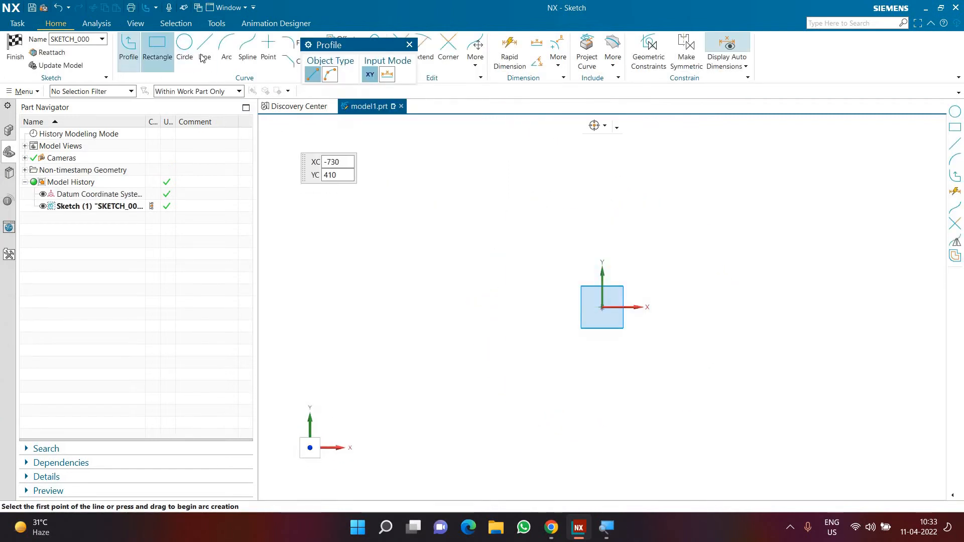
{"action": "left_click", "coordinate": [202, 55]}
{"action": "left_click", "coordinate": [604, 307]}
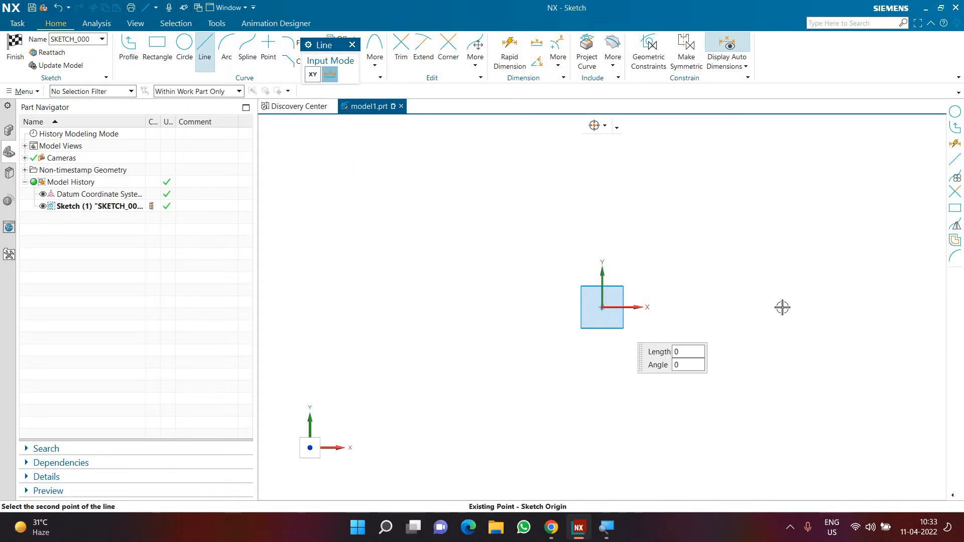
{"action": "left_click", "coordinate": [787, 308]}
{"action": "key", "text": "Escape"}
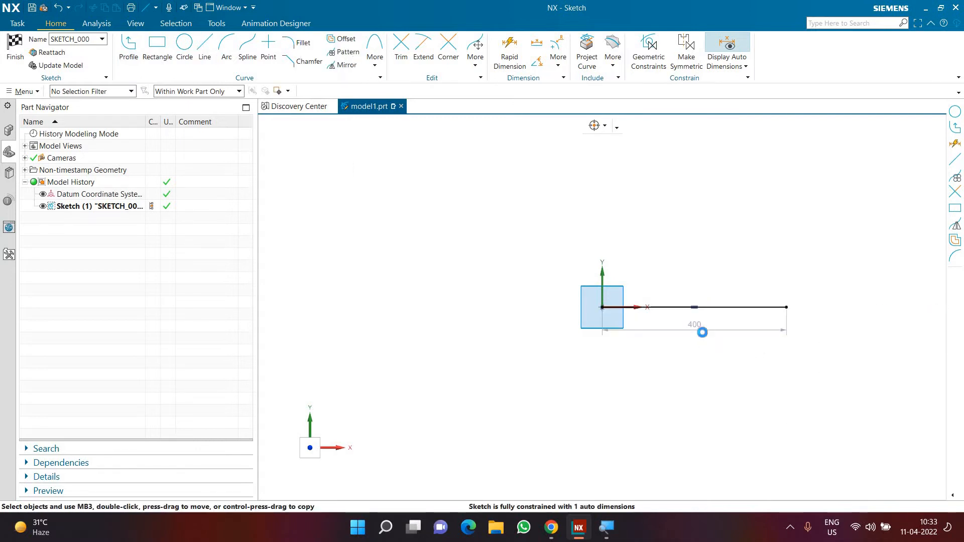
Make the line's 400 mm length a driving dimension and finish the sketch.
{"action": "double_click", "coordinate": [702, 332]}
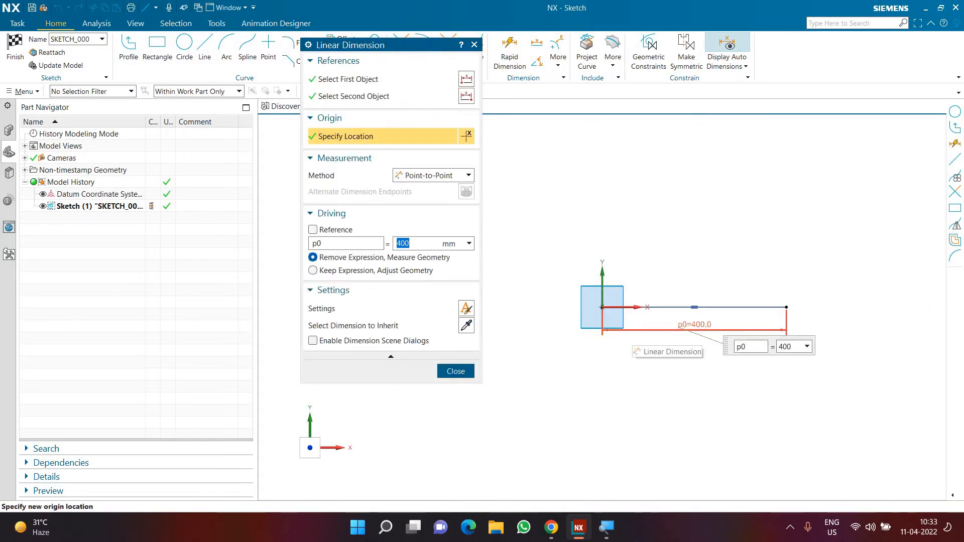
{"action": "middle_click", "coordinate": [673, 390]}
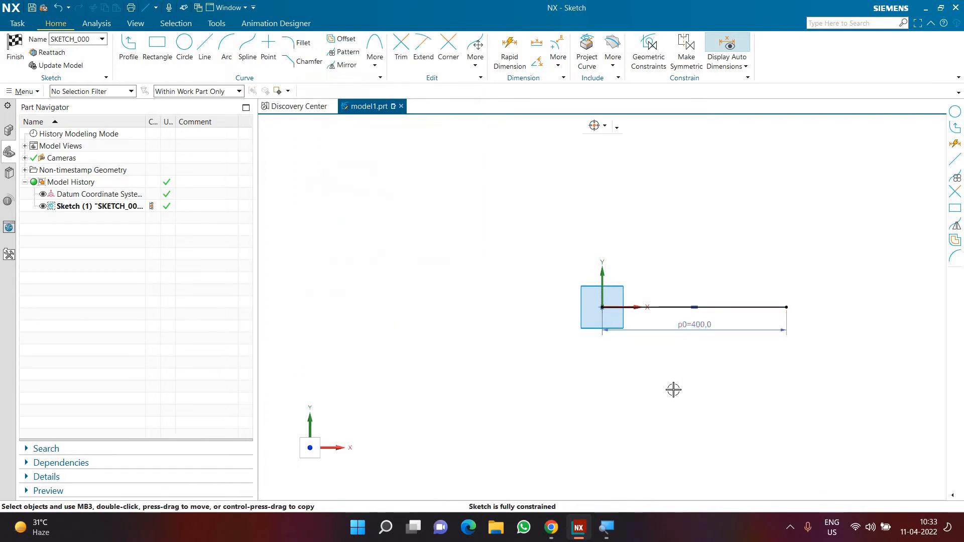
{"action": "left_click", "coordinate": [14, 55]}
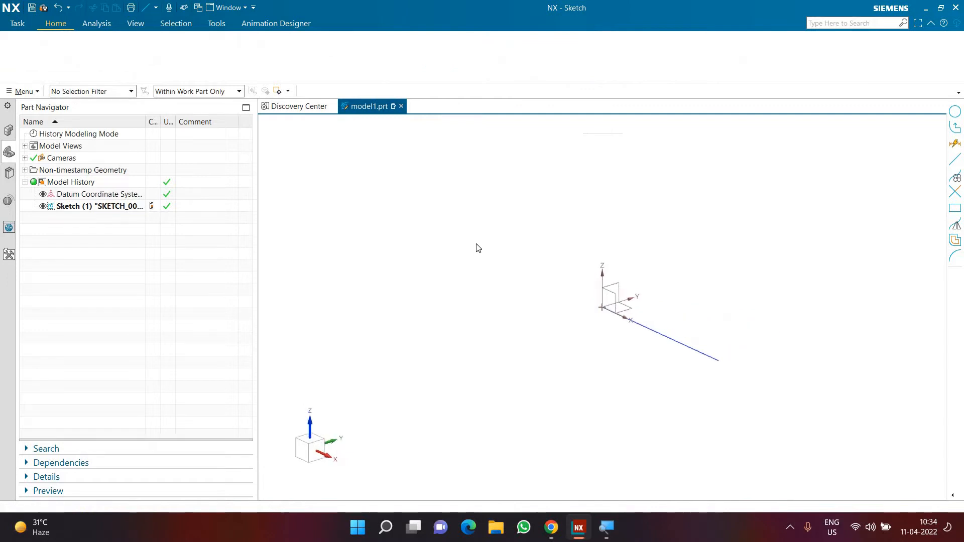
Create a sketch on the YZ plane and draw a closed L-shaped profile below the origin, about 180 mm wide and 175 mm tall.
{"action": "left_click", "coordinate": [43, 50]}
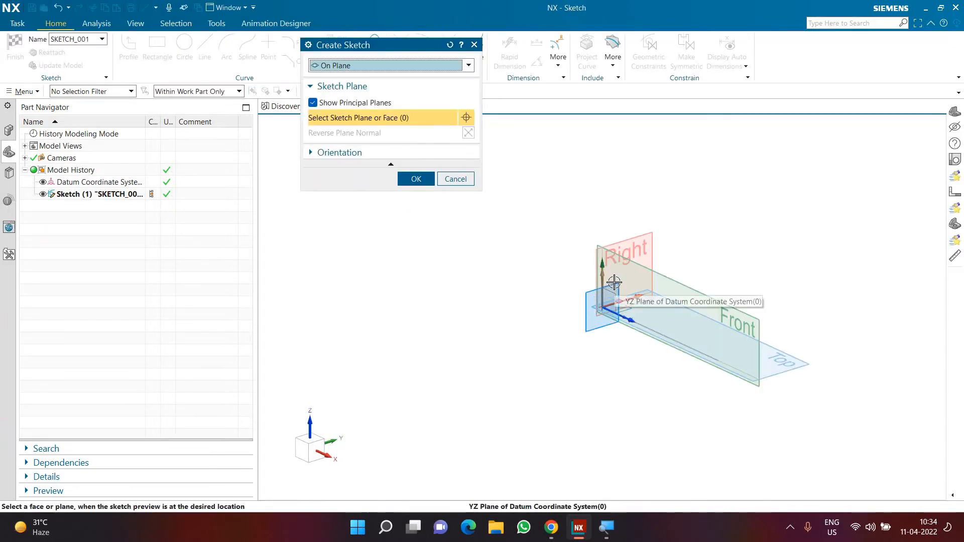
{"action": "left_click", "coordinate": [610, 280]}
{"action": "left_click", "coordinate": [416, 179]}
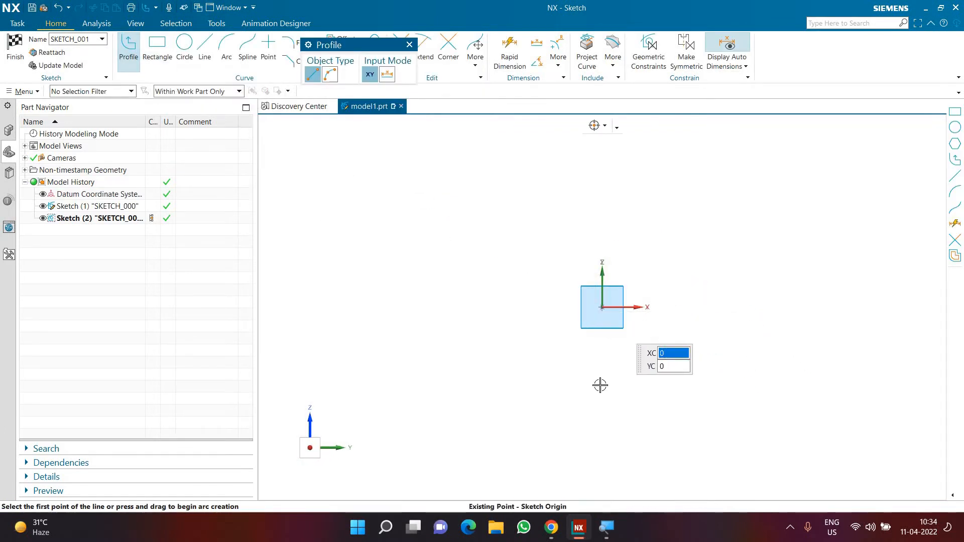
{"action": "left_click", "coordinate": [602, 307]}
{"action": "left_click", "coordinate": [603, 387]}
{"action": "left_click", "coordinate": [519, 387]}
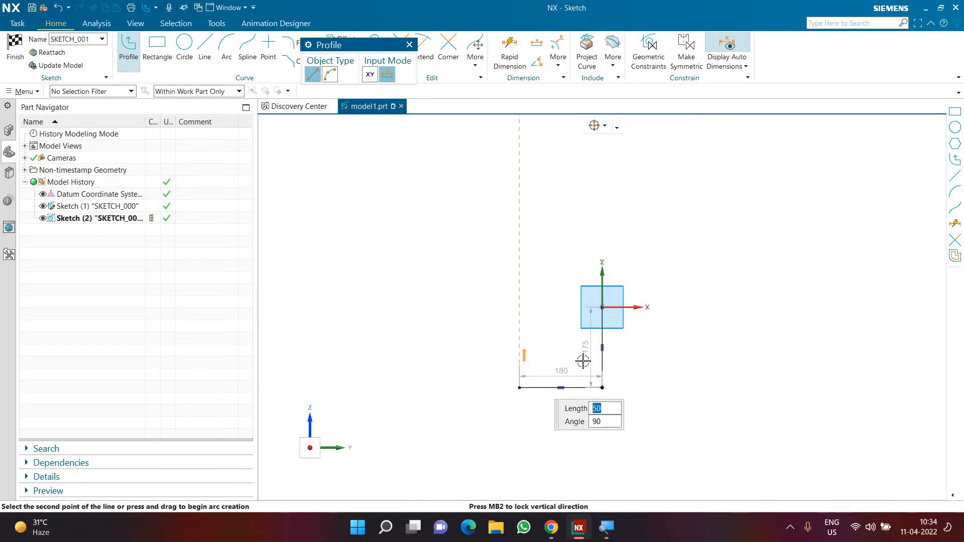
{"action": "left_click", "coordinate": [519, 365]}
{"action": "left_click", "coordinate": [579, 365]}
{"action": "left_click", "coordinate": [579, 307]}
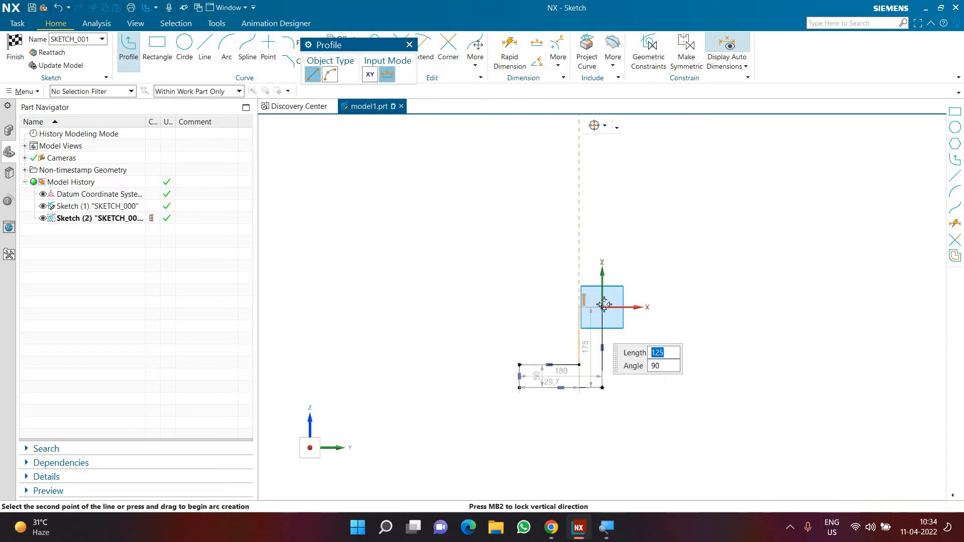
{"action": "left_click", "coordinate": [603, 307]}
{"action": "key", "text": "Escape"}
Make the L-profile's two short end edges equal in length and set the upper one to 50 mm.
{"action": "scroll", "coordinate": [615, 352], "scroll_direction": "up", "scroll_amount": 4}
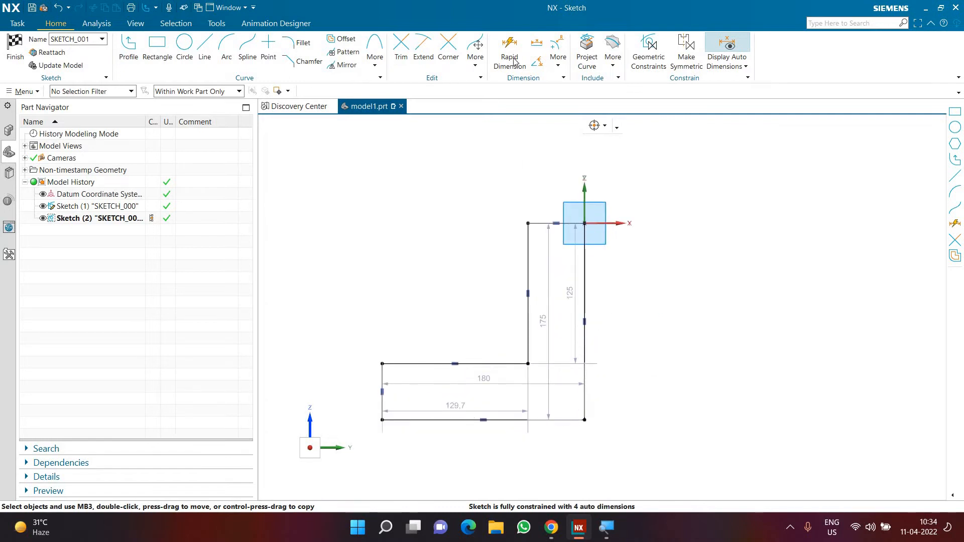
{"action": "left_click", "coordinate": [534, 223]}
{"action": "left_click", "coordinate": [383, 384]}
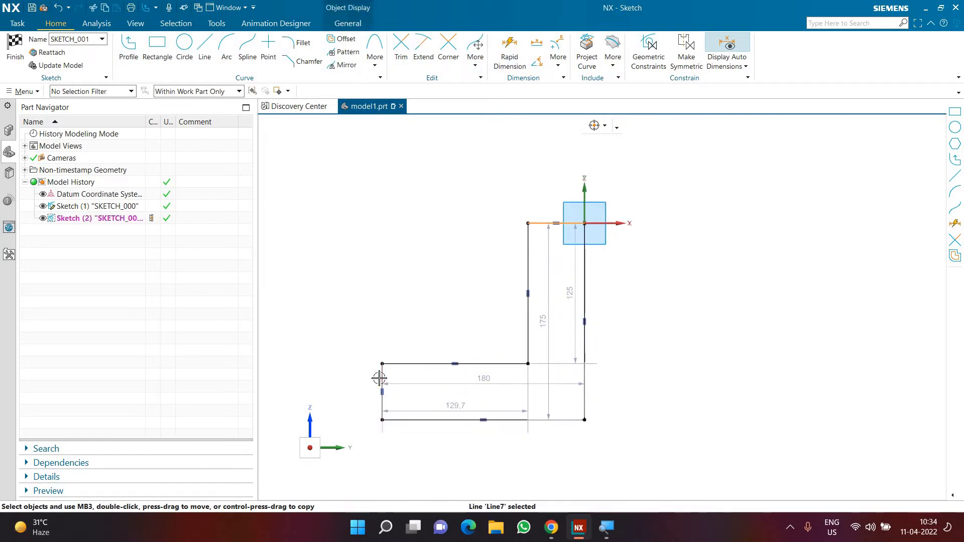
{"action": "left_click", "coordinate": [541, 347]}
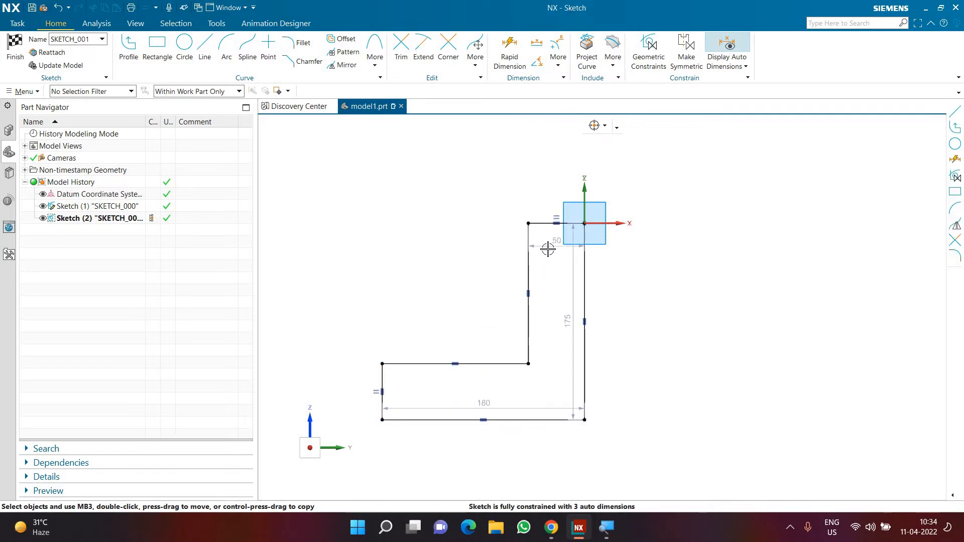
{"action": "double_click", "coordinate": [549, 248]}
{"action": "type", "text": "50"}
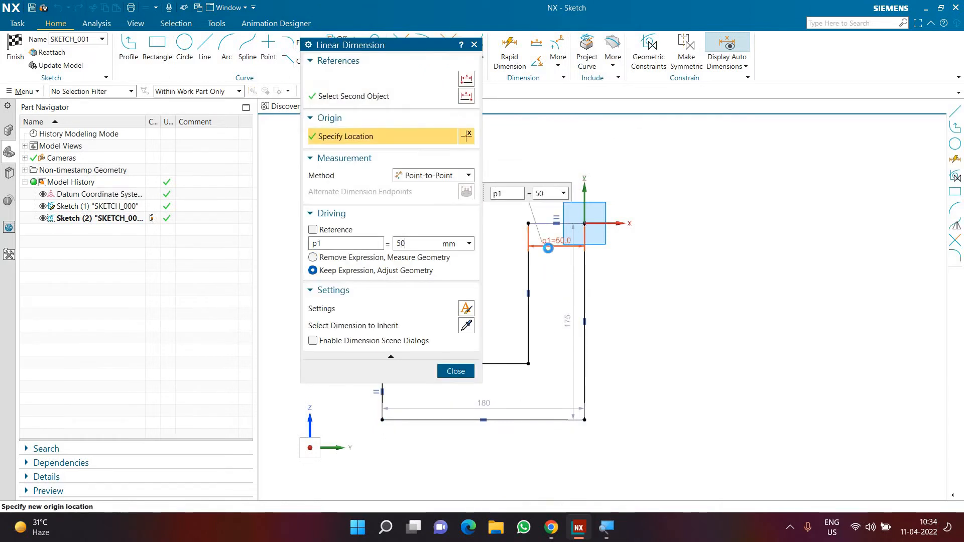
{"action": "key", "text": "Return"}
{"action": "middle_click", "coordinate": [560, 306]}
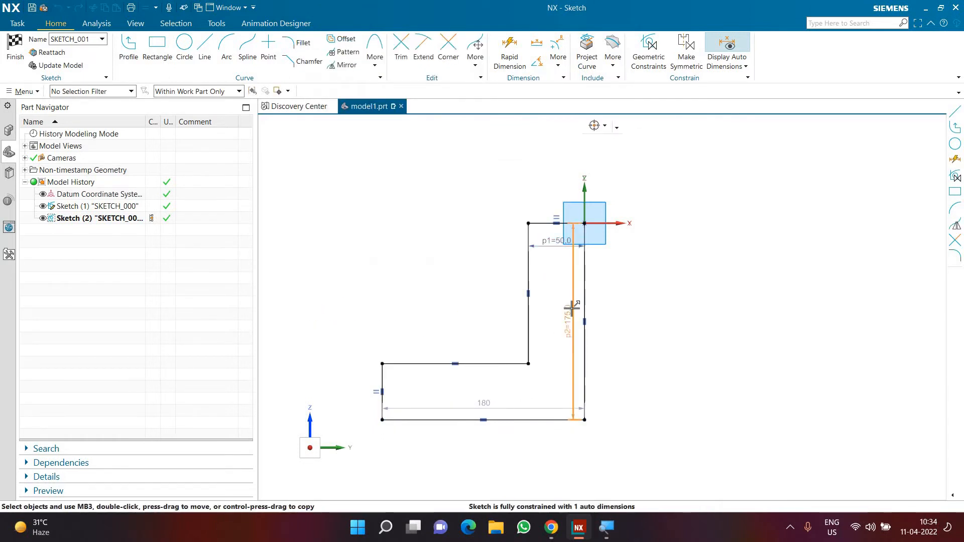
Set the L-profile's overall height to 200 mm and its base width to 160 mm, and finish the sketch.
{"action": "double_click", "coordinate": [572, 308]}
{"action": "type", "text": "200"}
{"action": "key", "text": "Return"}
{"action": "middle_click", "coordinate": [517, 394]}
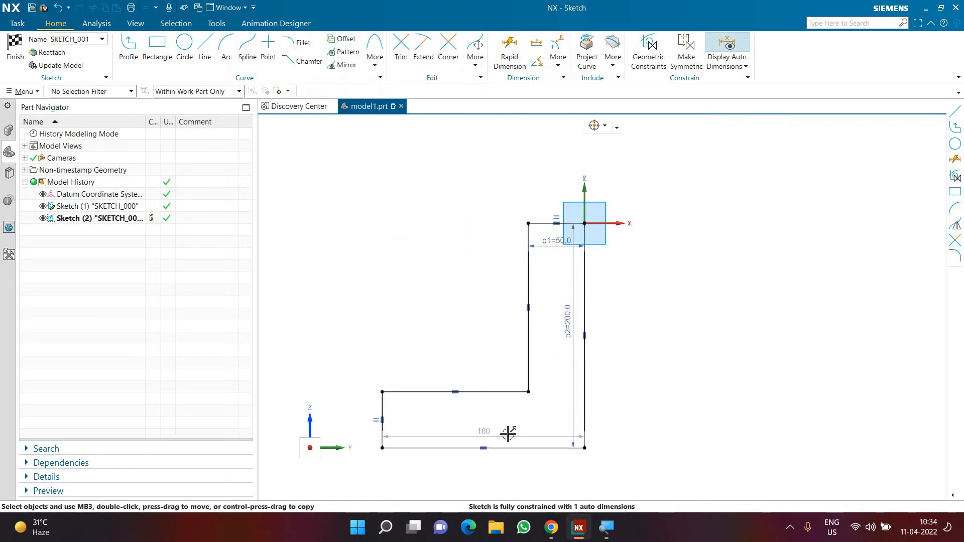
{"action": "double_click", "coordinate": [508, 435]}
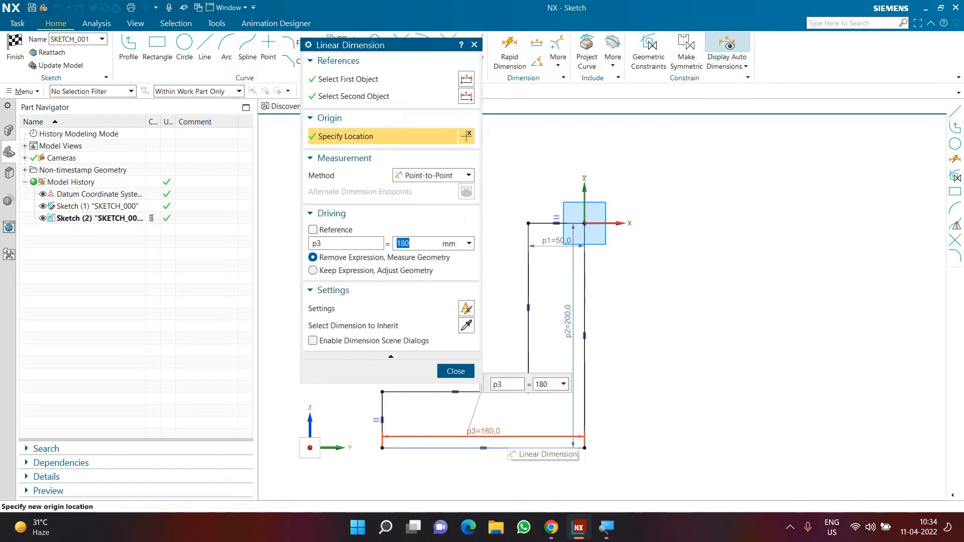
{"action": "type", "text": "160"}
{"action": "key", "text": "Return"}
{"action": "middle_click", "coordinate": [622, 372]}
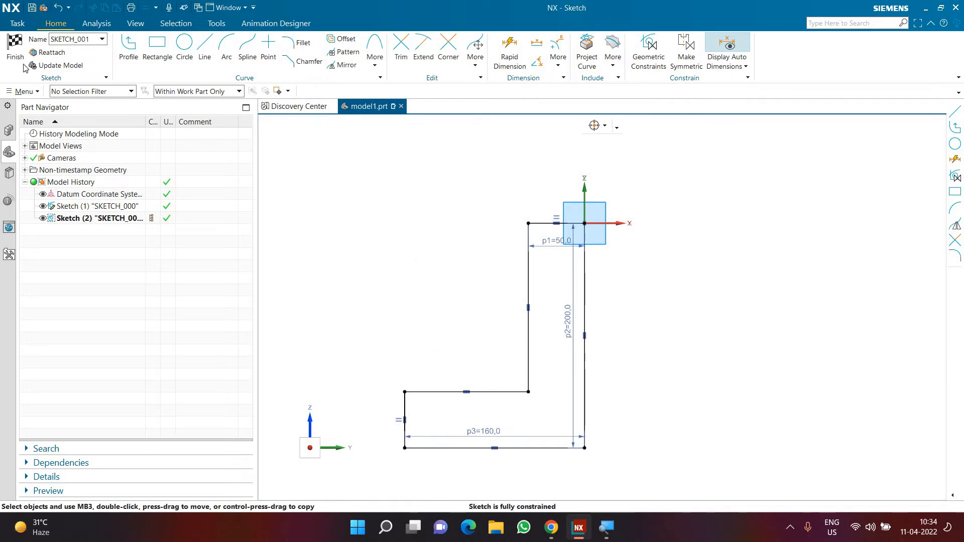
{"action": "left_click", "coordinate": [15, 48]}
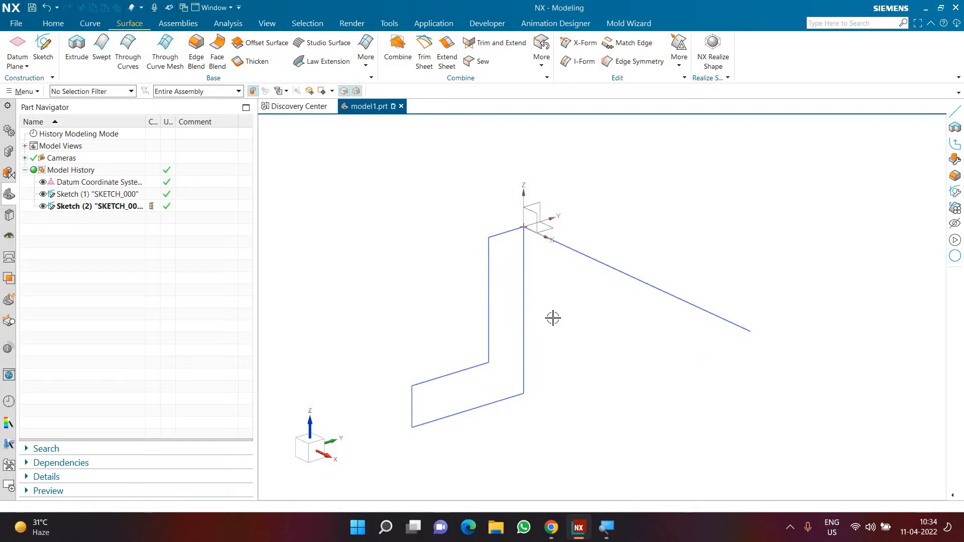
Start a Swept feature and select the whole L-shaped profile as the section, using the Connected Curves rule.
{"action": "scroll", "coordinate": [568, 349], "scroll_direction": "down", "scroll_amount": 2}
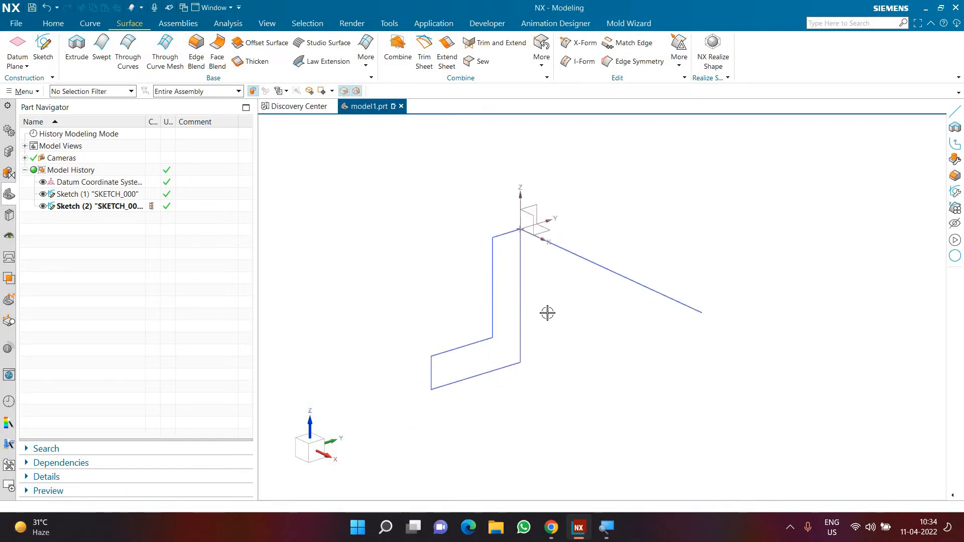
{"action": "scroll", "coordinate": [570, 341], "scroll_direction": "up", "scroll_amount": 2}
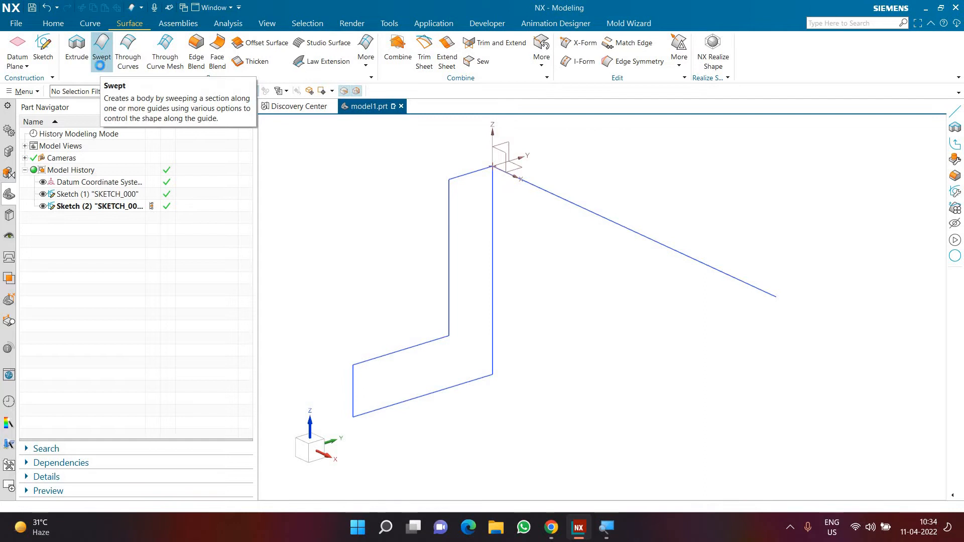
{"action": "left_click", "coordinate": [101, 65]}
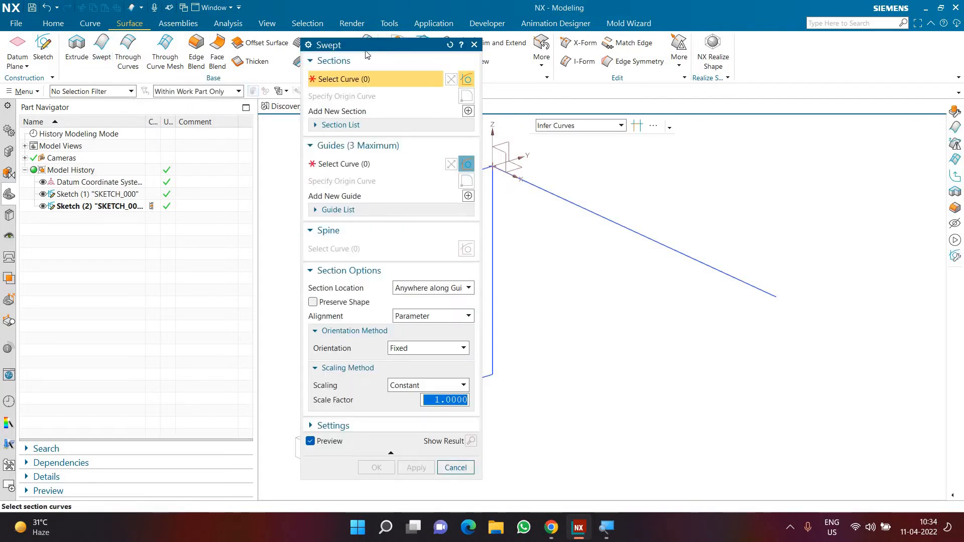
{"action": "left_click", "coordinate": [566, 127]}
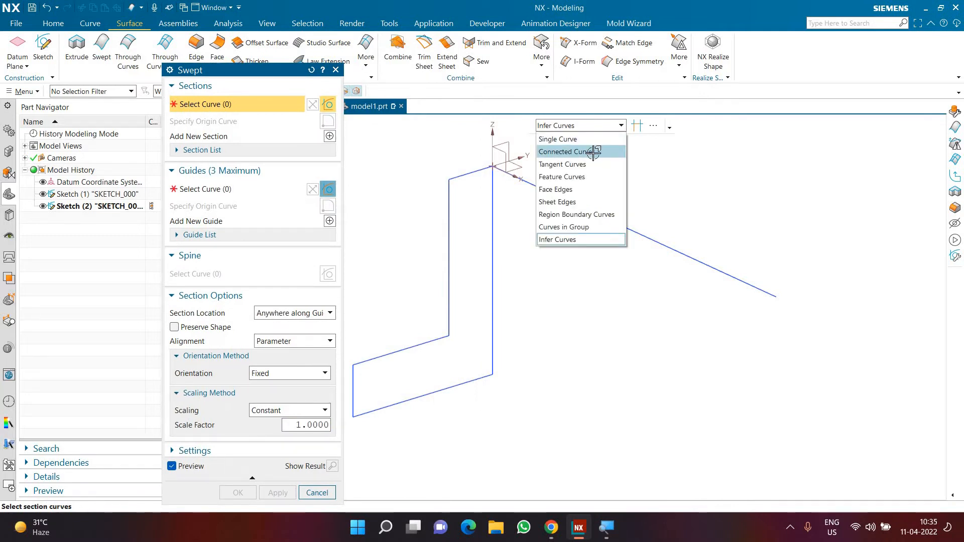
{"action": "left_click", "coordinate": [584, 152]}
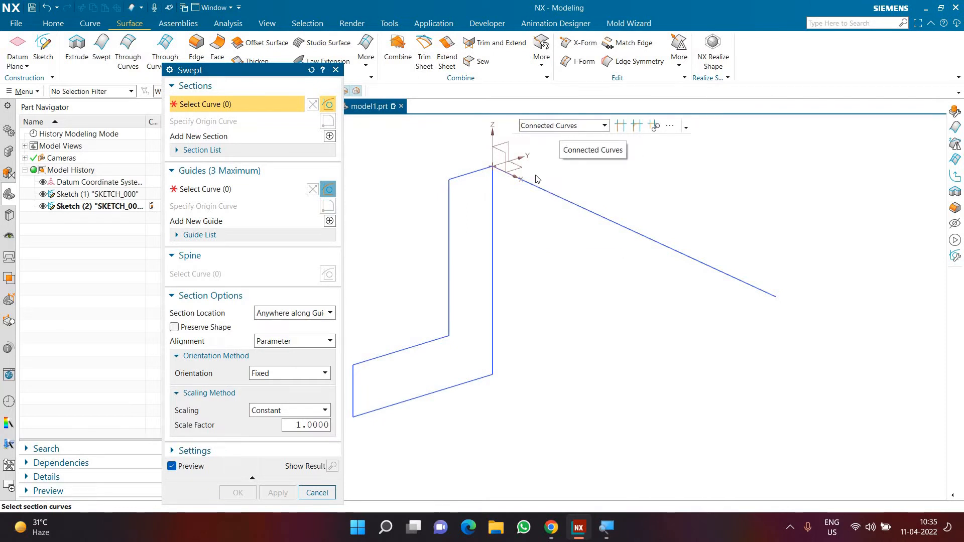
{"action": "left_click", "coordinate": [493, 200]}
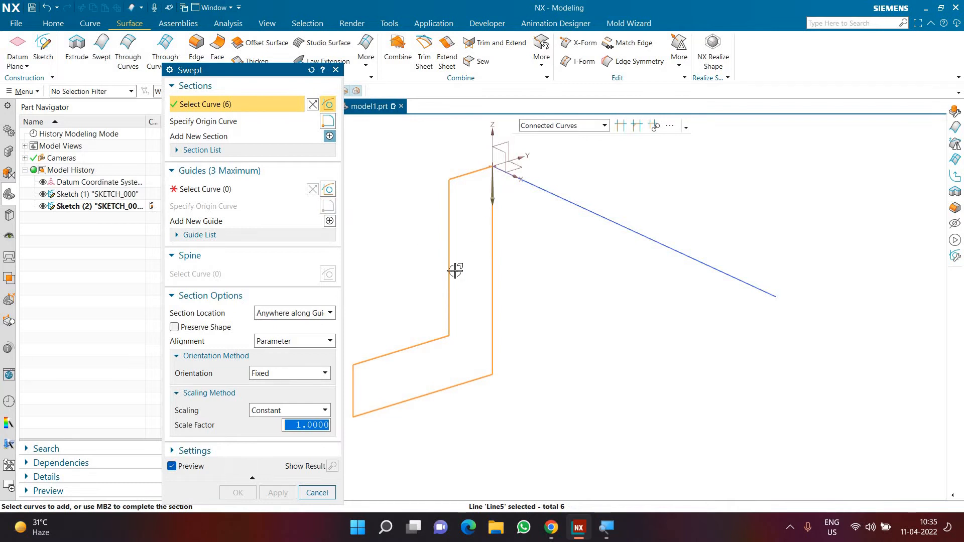
Select the straight guide line as the sweep's guide, using the Single Curve rule.
{"action": "left_click", "coordinate": [214, 193]}
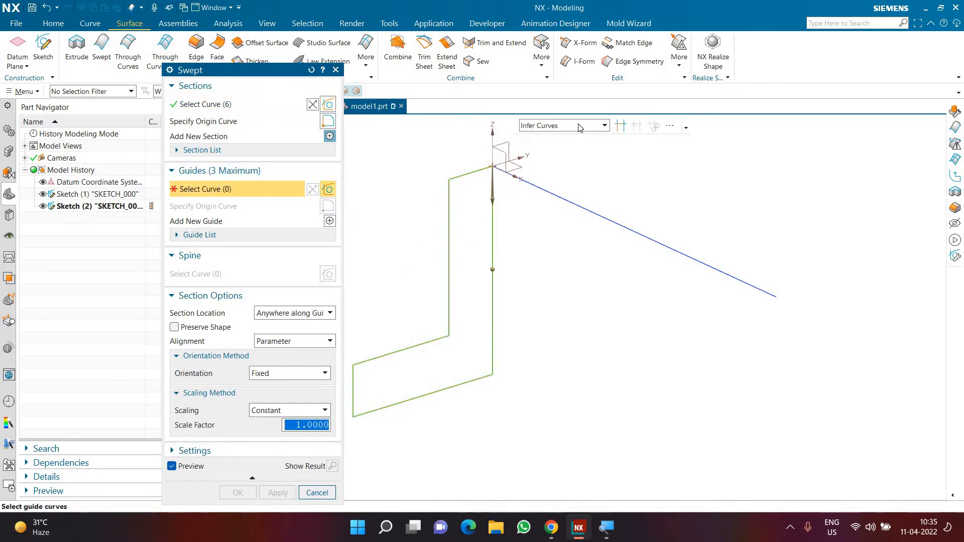
{"action": "left_click", "coordinate": [580, 127]}
{"action": "left_click", "coordinate": [571, 141]}
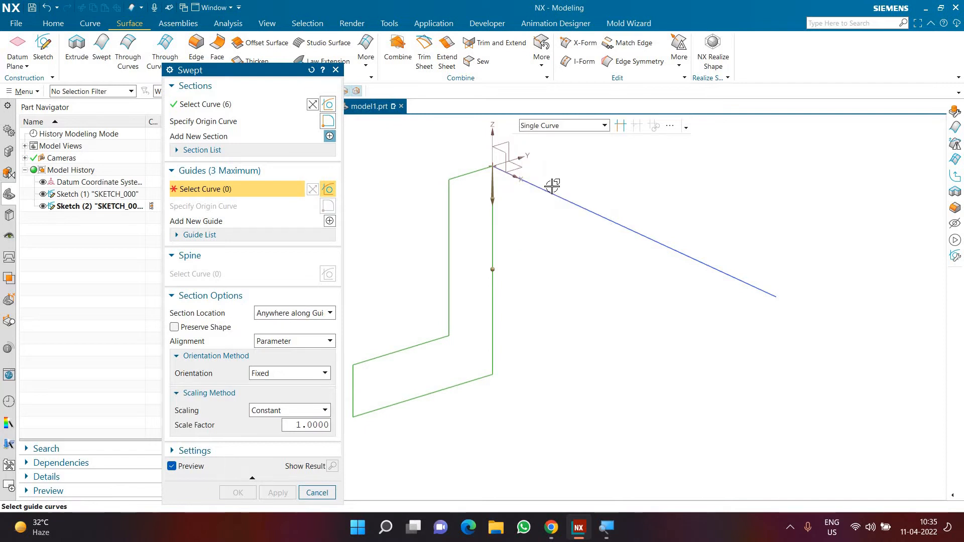
{"action": "left_click", "coordinate": [541, 188]}
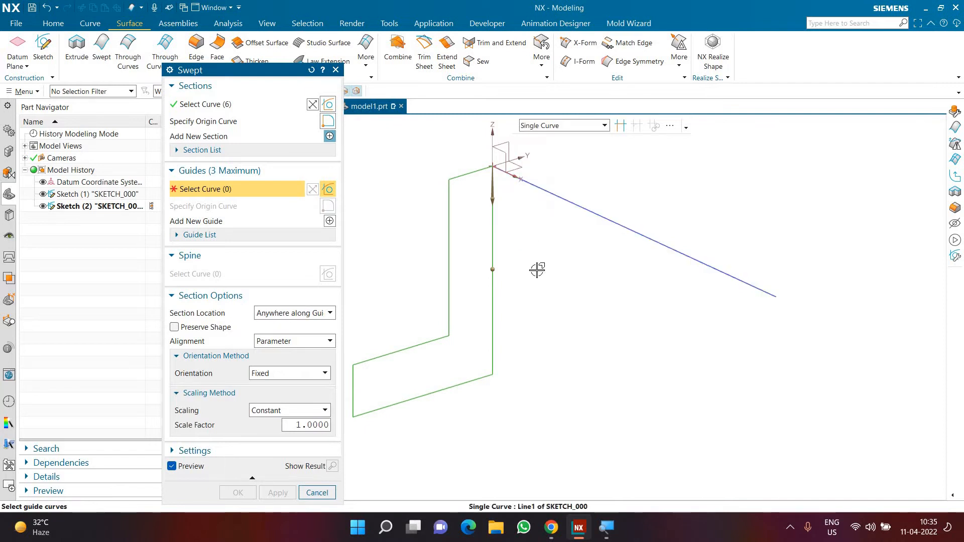
{"action": "scroll", "coordinate": [561, 317], "scroll_direction": "down", "scroll_amount": 3}
{"action": "scroll", "coordinate": [562, 318], "scroll_direction": "up", "scroll_amount": 2}
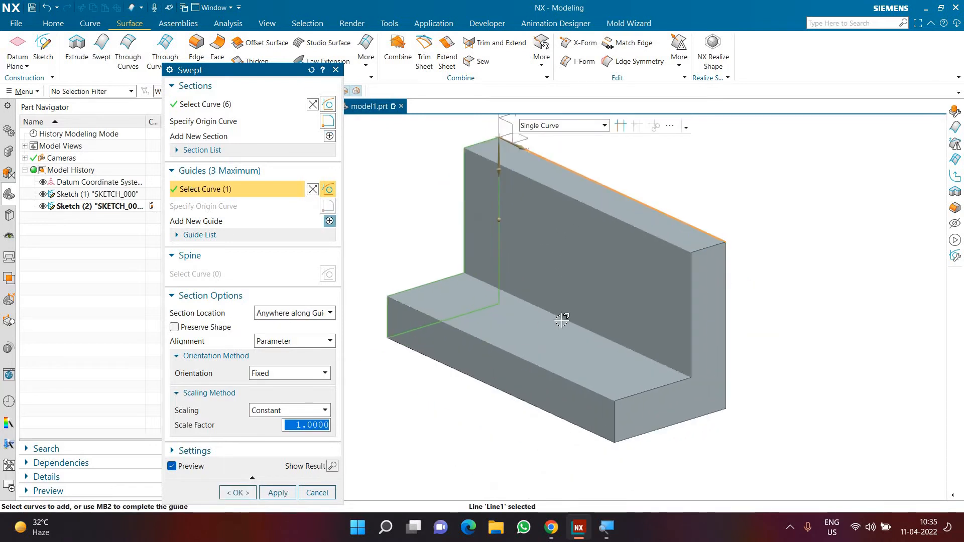
{"action": "scroll", "coordinate": [562, 321], "scroll_direction": "down", "scroll_amount": 1}
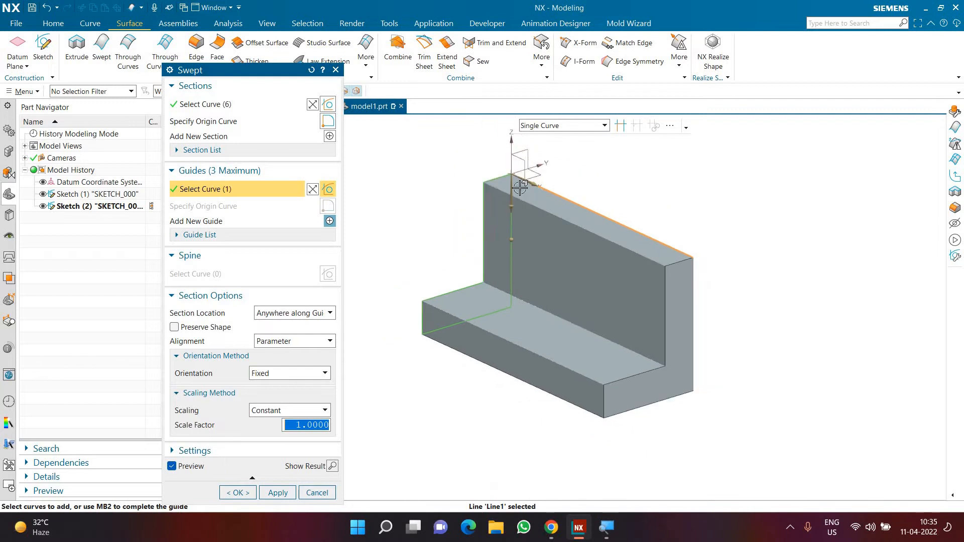
{"action": "left_click", "coordinate": [236, 104]}
{"action": "left_click", "coordinate": [225, 195]}
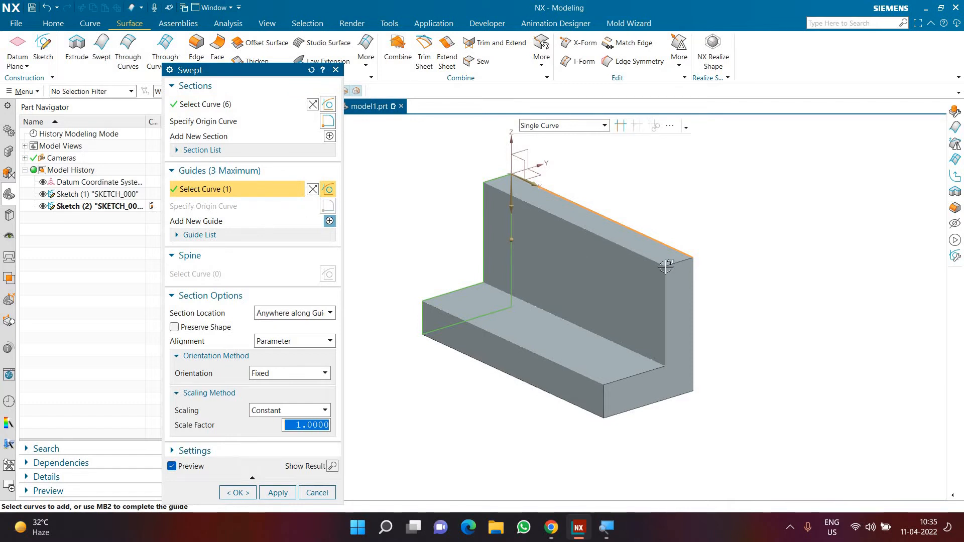
Examine the upper, inner and lower corners of the sweep preview's end face up close.
{"action": "scroll", "coordinate": [666, 267], "scroll_direction": "up", "scroll_amount": 8}
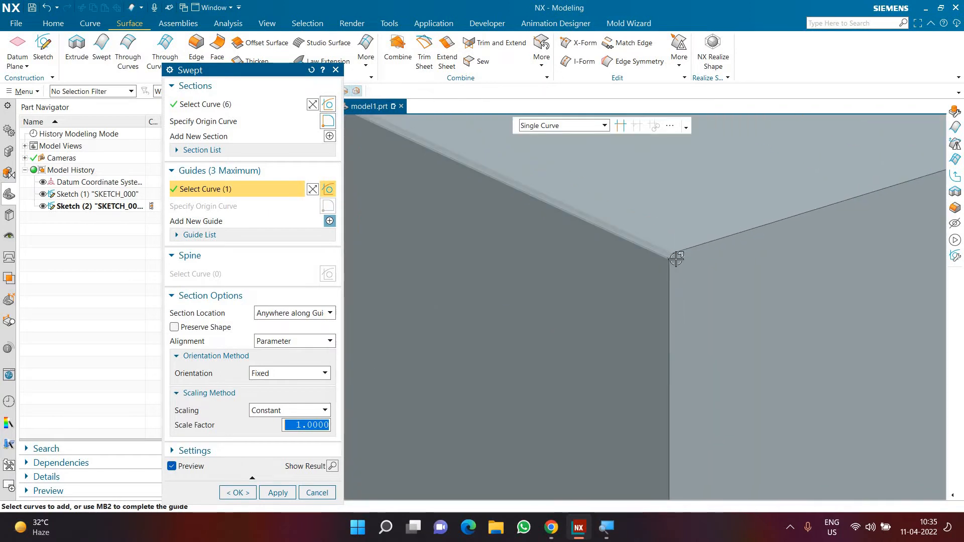
{"action": "scroll", "coordinate": [674, 205], "scroll_direction": "up", "scroll_amount": 5}
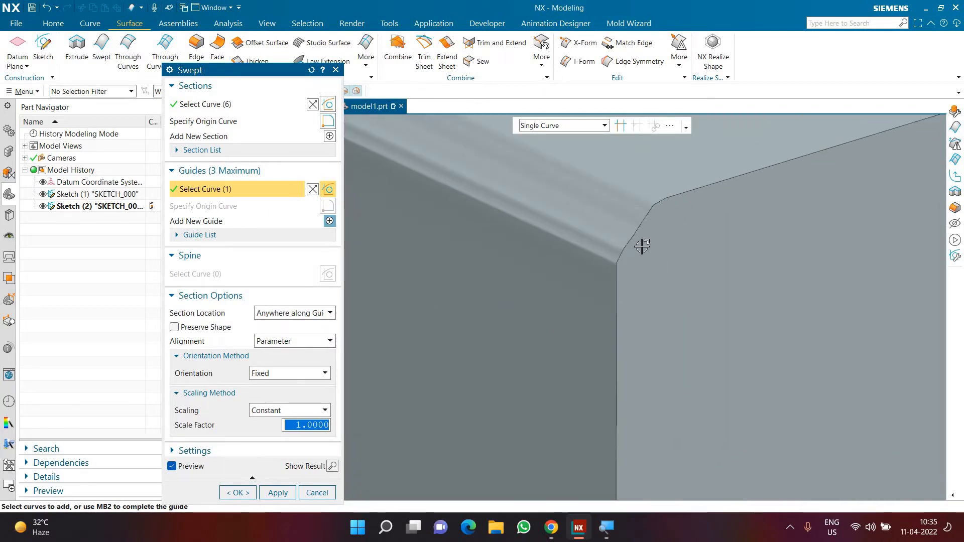
{"action": "scroll", "coordinate": [642, 246], "scroll_direction": "up", "scroll_amount": 3}
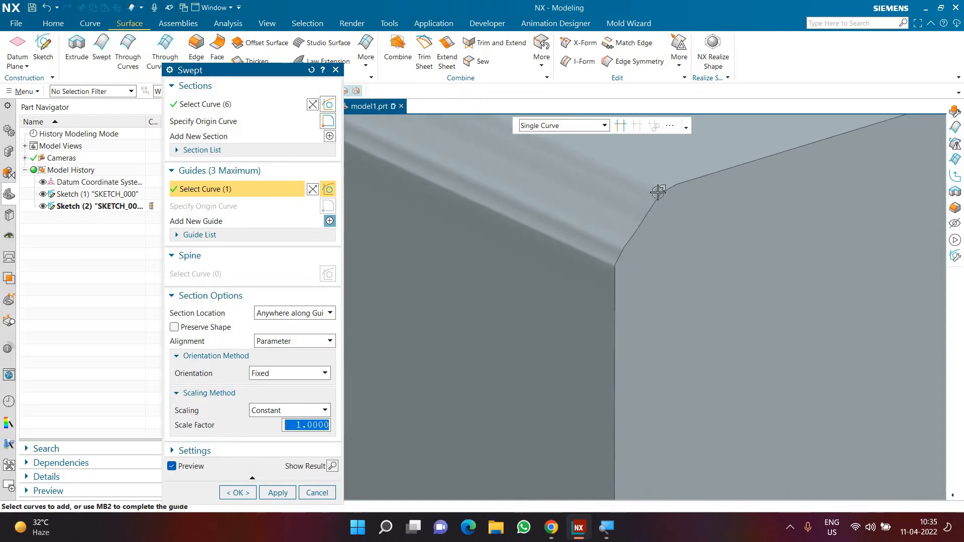
{"action": "scroll", "coordinate": [651, 236], "scroll_direction": "down", "scroll_amount": 5}
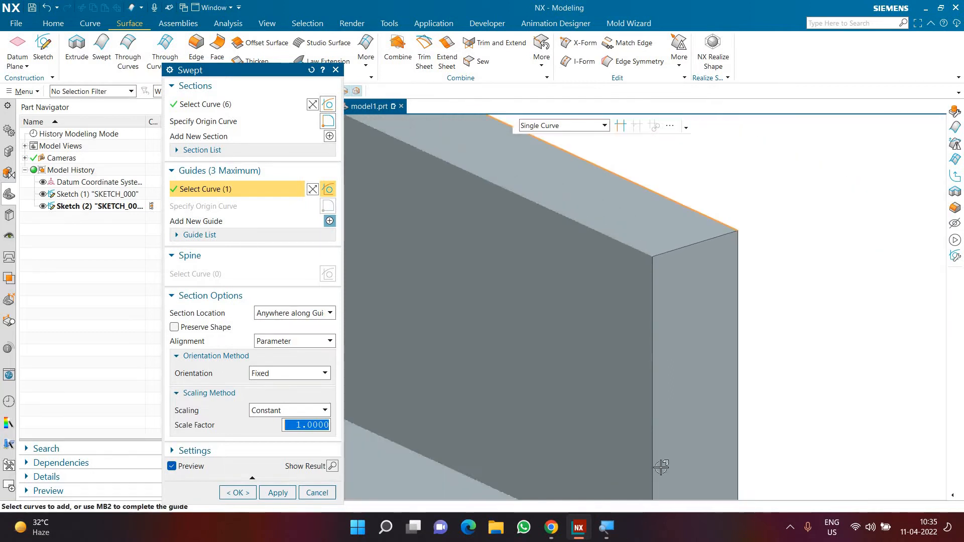
{"action": "scroll", "coordinate": [635, 398], "scroll_direction": "down", "scroll_amount": 5}
{"action": "scroll", "coordinate": [637, 400], "scroll_direction": "up", "scroll_amount": 7}
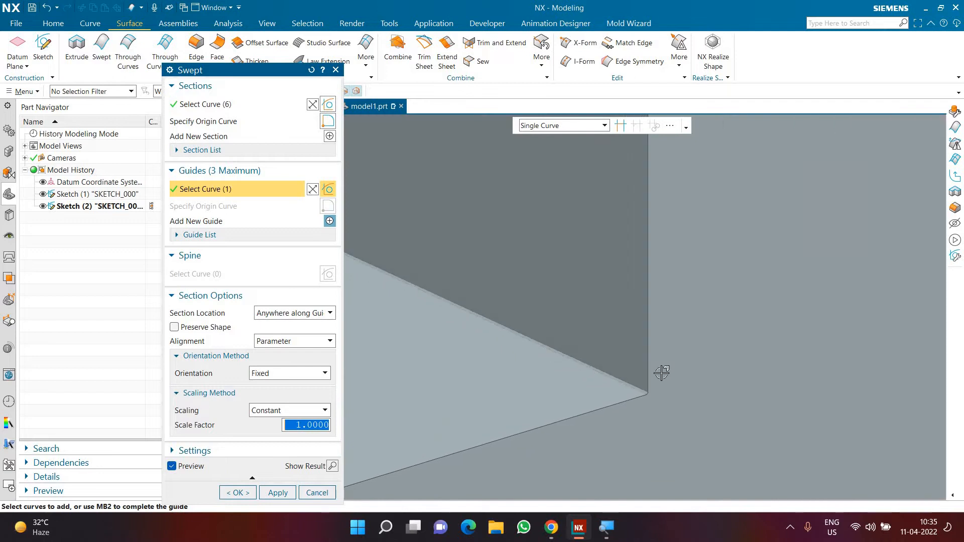
{"action": "scroll", "coordinate": [648, 365], "scroll_direction": "down", "scroll_amount": 3}
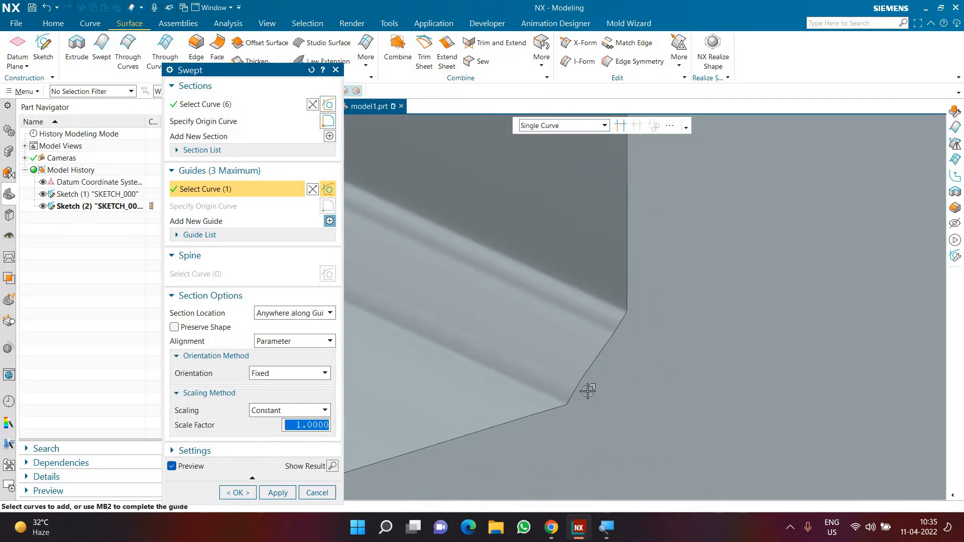
{"action": "scroll", "coordinate": [683, 340], "scroll_direction": "down", "scroll_amount": 3}
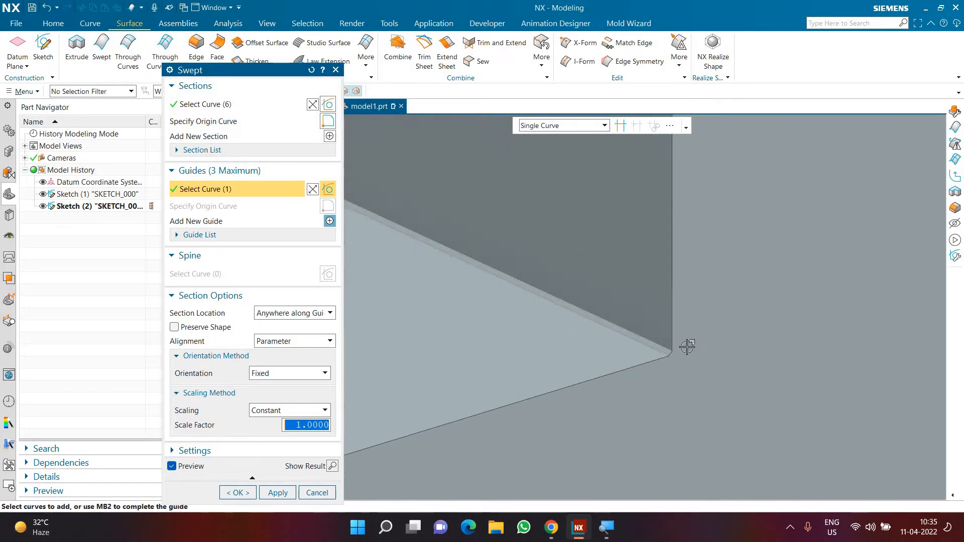
{"action": "scroll", "coordinate": [685, 345], "scroll_direction": "down", "scroll_amount": 5}
{"action": "scroll", "coordinate": [610, 368], "scroll_direction": "up", "scroll_amount": 8}
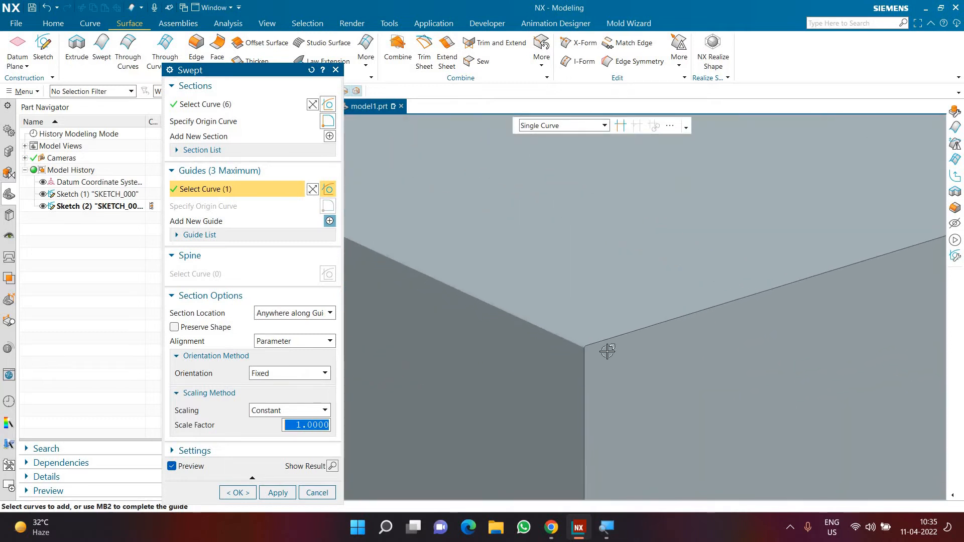
{"action": "scroll", "coordinate": [607, 352], "scroll_direction": "up", "scroll_amount": 3}
{"action": "scroll", "coordinate": [597, 357], "scroll_direction": "down", "scroll_amount": 3}
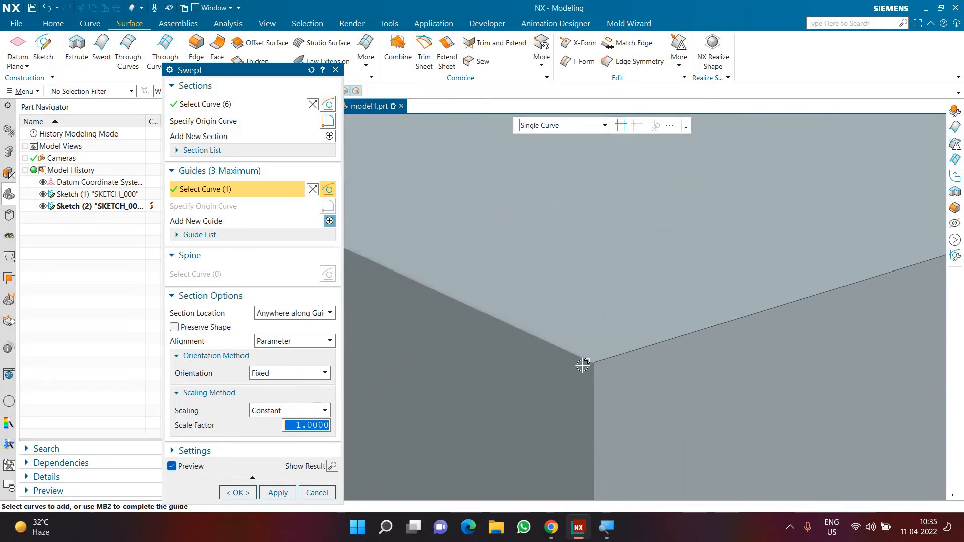
{"action": "scroll", "coordinate": [582, 452], "scroll_direction": "down", "scroll_amount": 3}
{"action": "scroll", "coordinate": [580, 460], "scroll_direction": "up", "scroll_amount": 4}
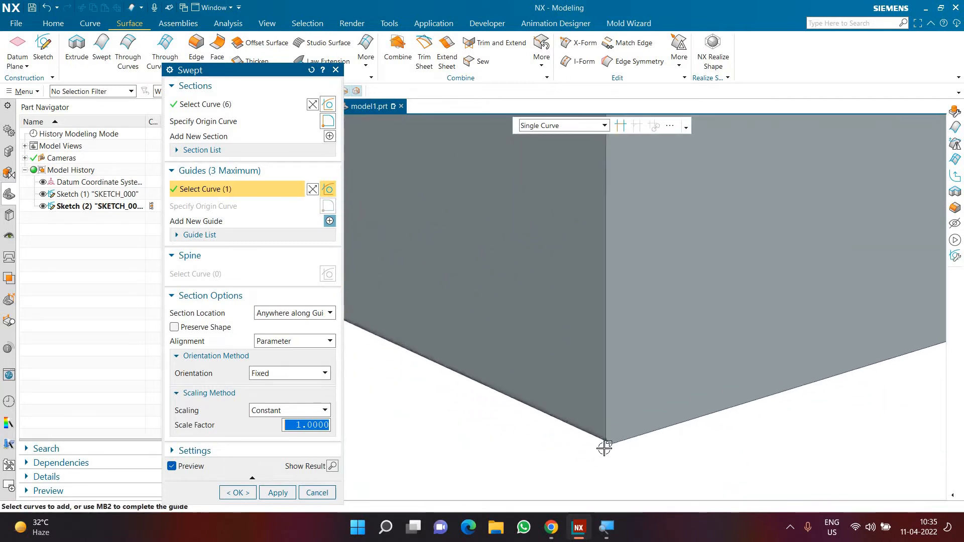
{"action": "scroll", "coordinate": [590, 462], "scroll_direction": "up", "scroll_amount": 3}
{"action": "scroll", "coordinate": [639, 471], "scroll_direction": "down", "scroll_amount": 8}
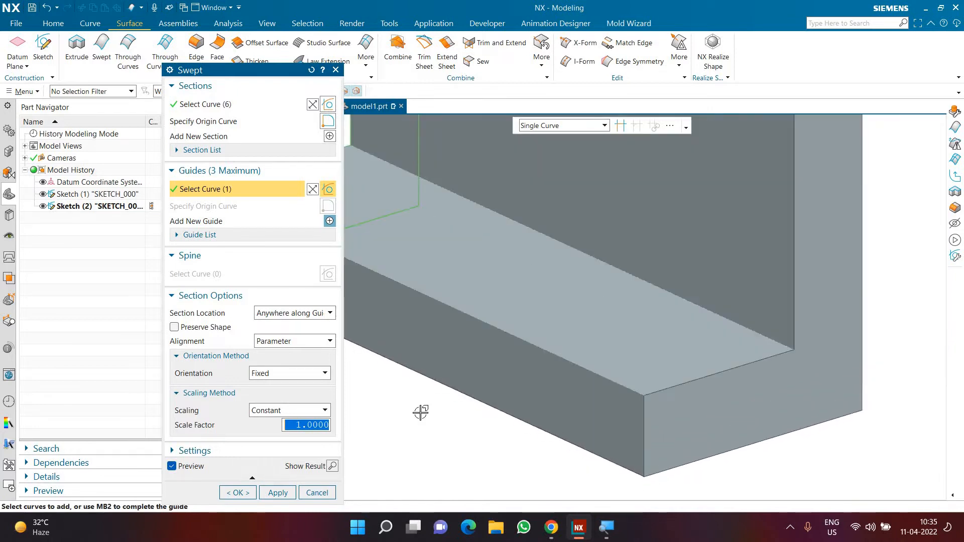
{"action": "scroll", "coordinate": [421, 412], "scroll_direction": "down", "scroll_amount": 3}
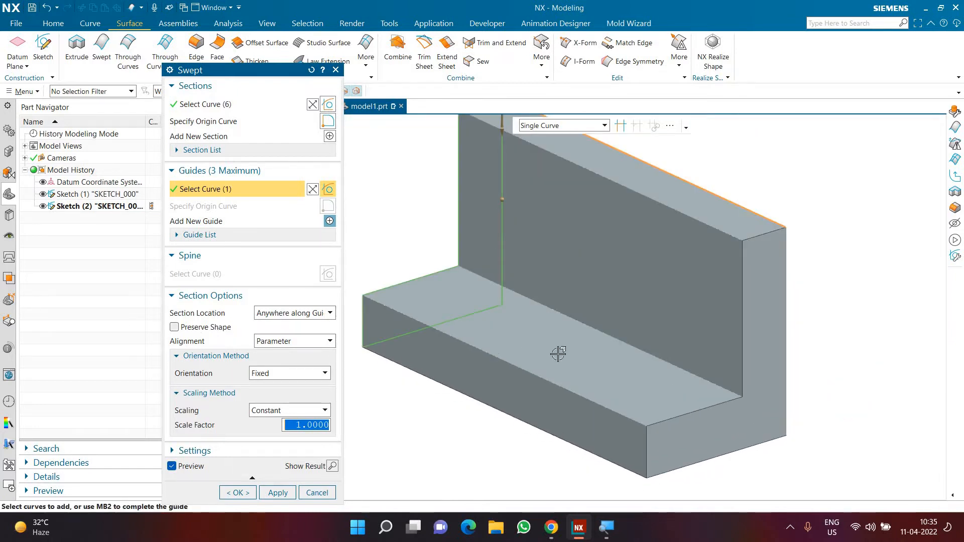
{"action": "scroll", "coordinate": [559, 351], "scroll_direction": "down", "scroll_amount": 2}
Enable Preserve Shape for the sweep and inspect the end face's upper corner in the preview.
{"action": "left_click", "coordinate": [205, 330]}
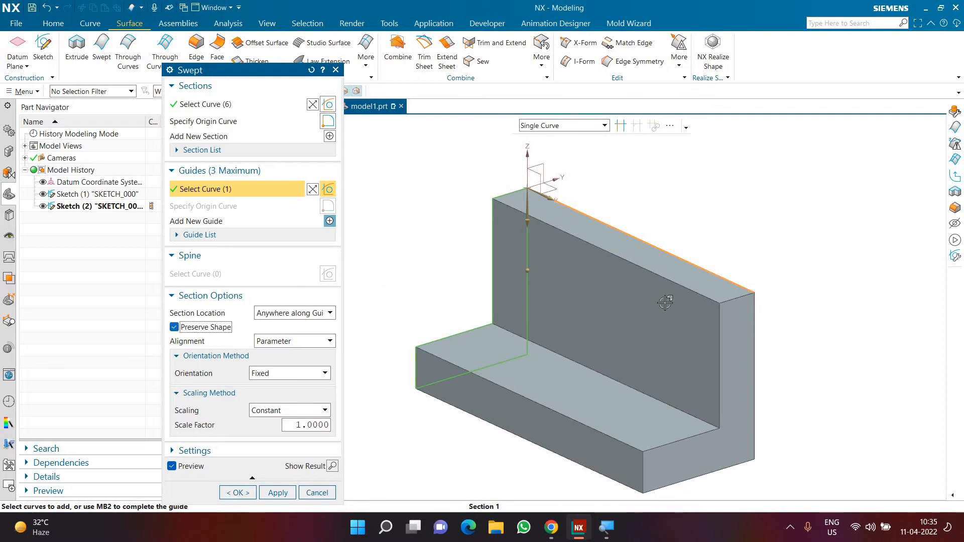
{"action": "scroll", "coordinate": [714, 306], "scroll_direction": "up", "scroll_amount": 5}
{"action": "scroll", "coordinate": [713, 313], "scroll_direction": "up", "scroll_amount": 3}
{"action": "scroll", "coordinate": [713, 313], "scroll_direction": "down", "scroll_amount": 4}
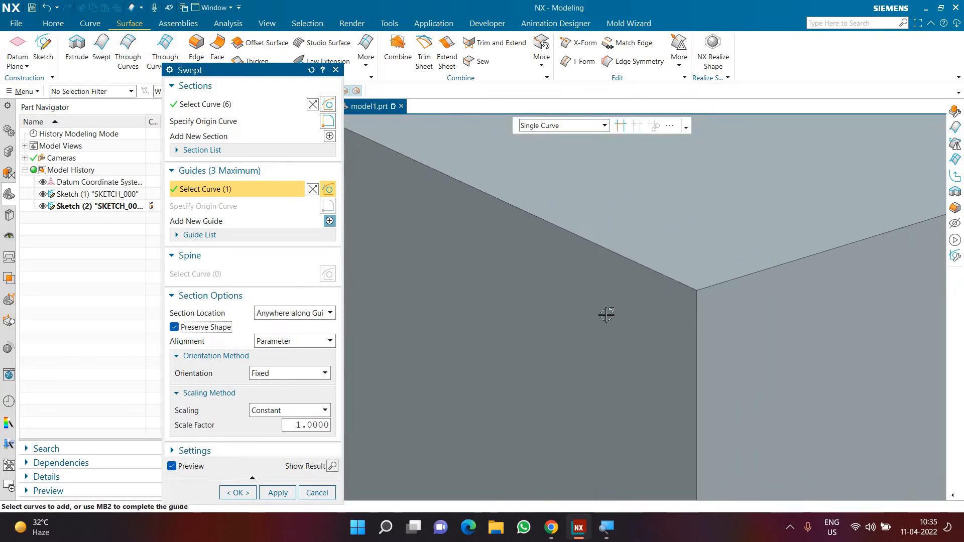
Compare the sweep's upper corner with Preserve Shape off and on, leaving the option enabled.
{"action": "left_click", "coordinate": [221, 329]}
{"action": "scroll", "coordinate": [632, 296], "scroll_direction": "down", "scroll_amount": 3}
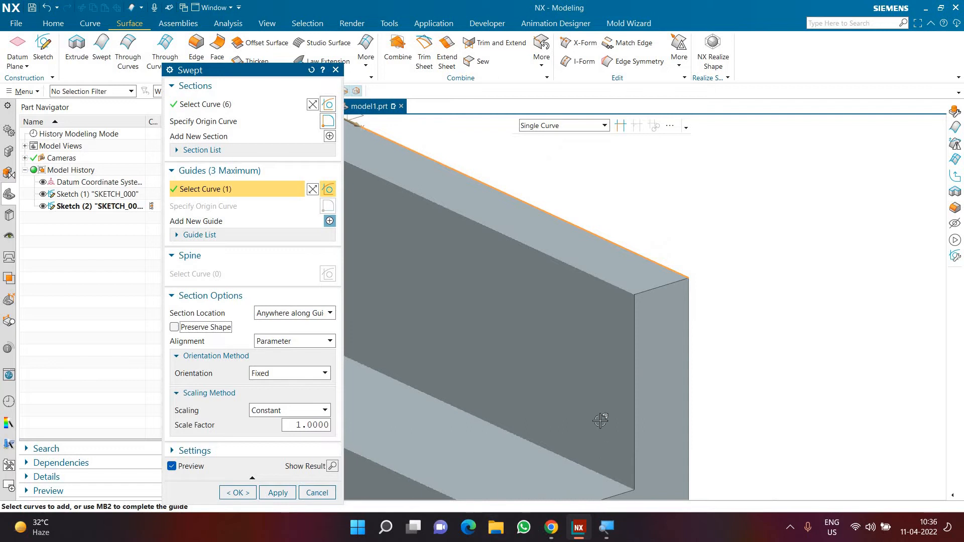
{"action": "scroll", "coordinate": [647, 282], "scroll_direction": "up", "scroll_amount": 5}
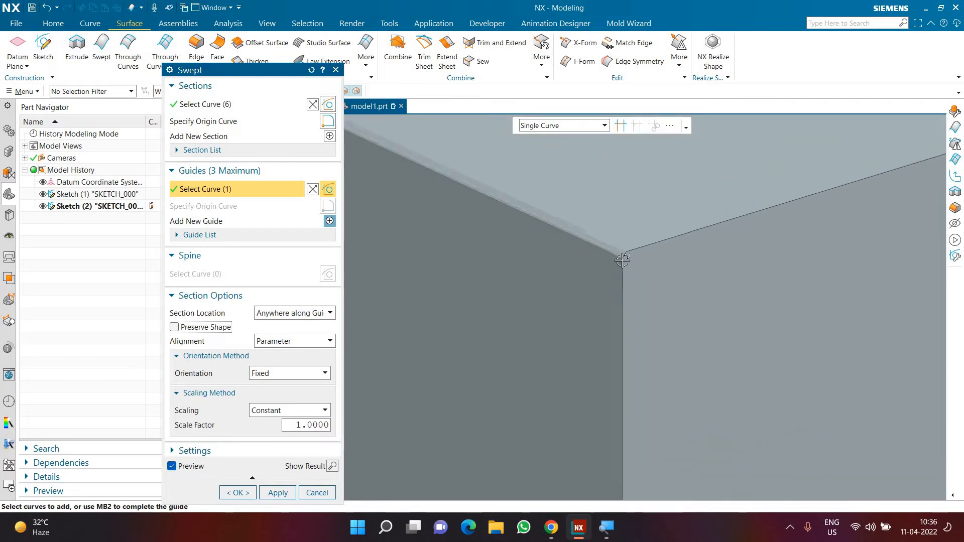
{"action": "left_click", "coordinate": [214, 332]}
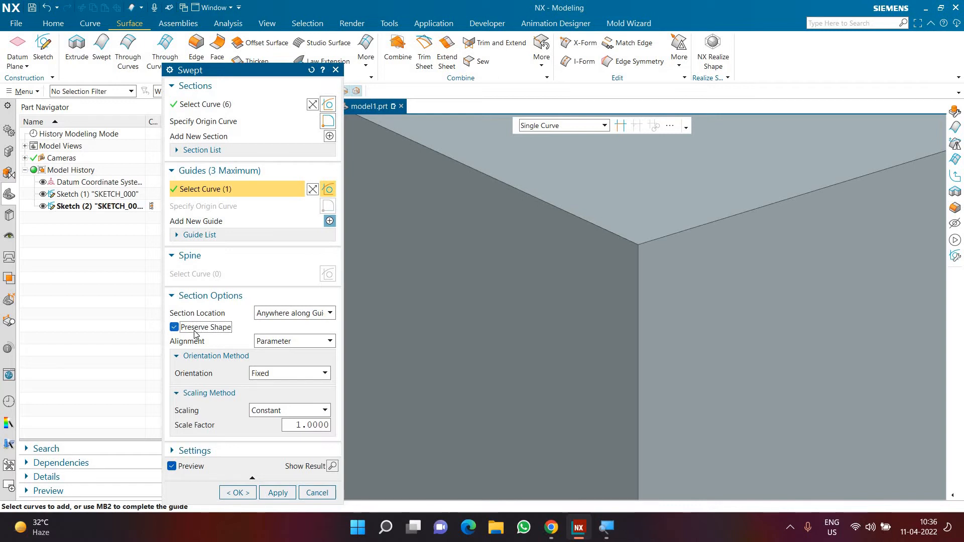
{"action": "left_click", "coordinate": [194, 330]}
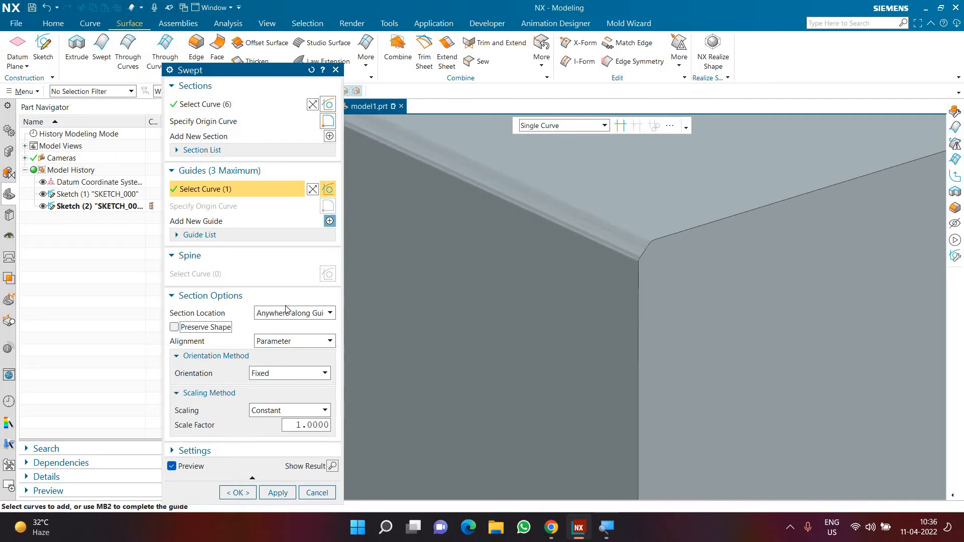
{"action": "left_click", "coordinate": [219, 328]}
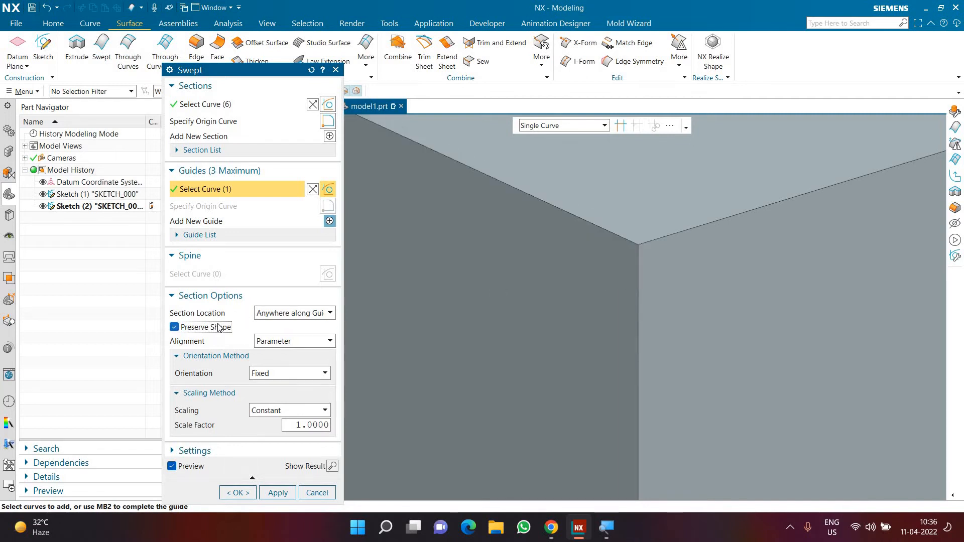
Review the whole sweep preview with Preserve Shape enabled and cancel the Swept feature.
{"action": "scroll", "coordinate": [703, 335], "scroll_direction": "up", "scroll_amount": 8}
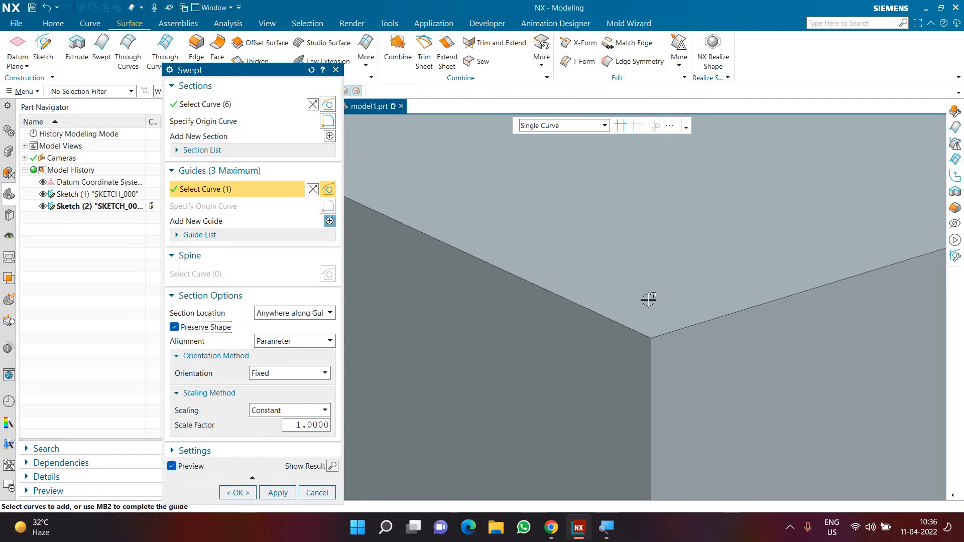
{"action": "scroll", "coordinate": [633, 325], "scroll_direction": "down", "scroll_amount": 3}
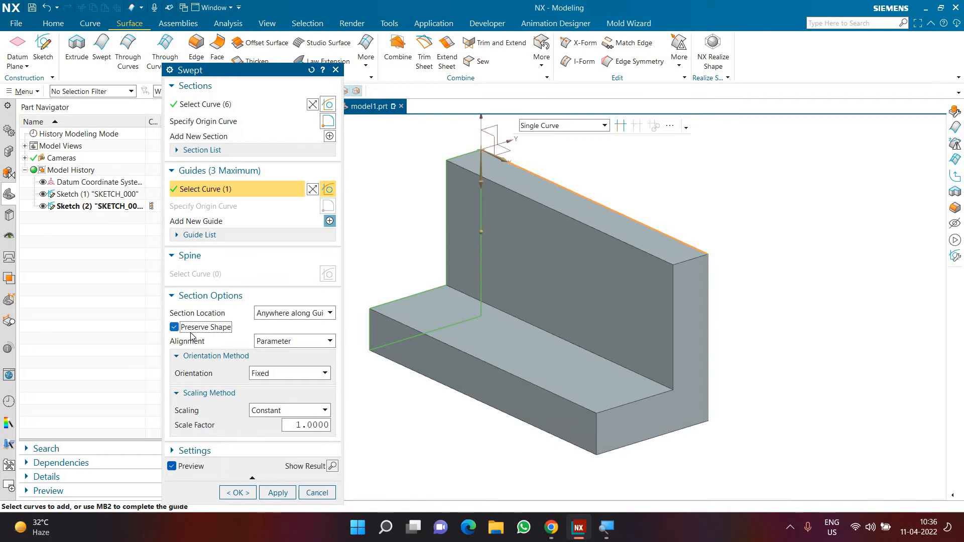
{"action": "scroll", "coordinate": [762, 306], "scroll_direction": "down", "scroll_amount": 3}
{"action": "scroll", "coordinate": [658, 318], "scroll_direction": "up", "scroll_amount": 2}
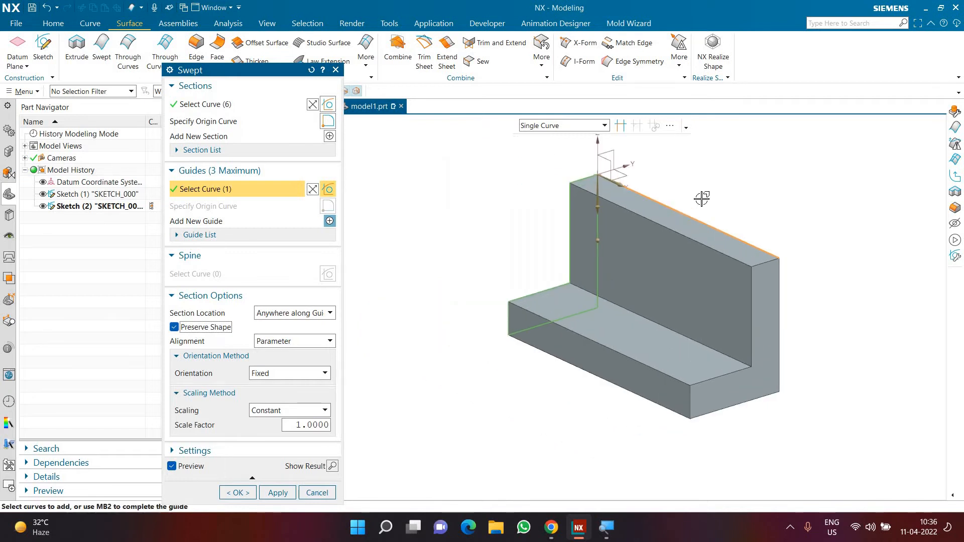
{"action": "scroll", "coordinate": [701, 200], "scroll_direction": "up", "scroll_amount": 1}
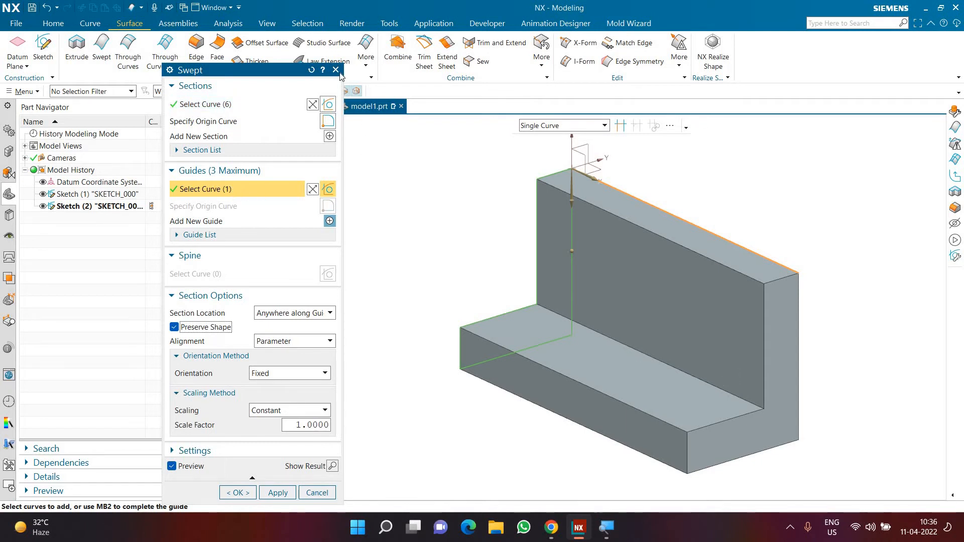
{"action": "left_click", "coordinate": [335, 70]}
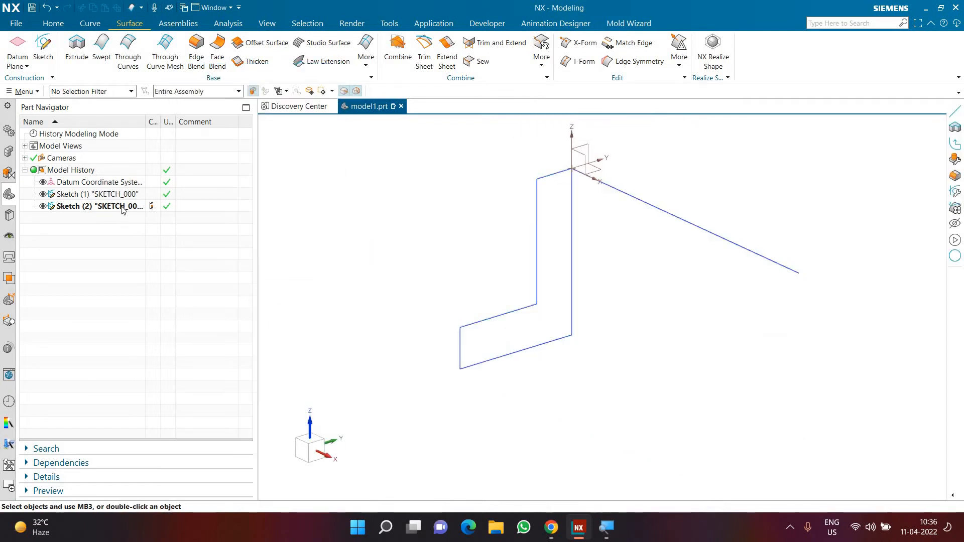
Edit the guide line sketch and draw a line rising from its free end, about 355 mm long at about 34°.
{"action": "left_click", "coordinate": [122, 207]}
{"action": "scroll", "coordinate": [493, 352], "scroll_direction": "down", "scroll_amount": 4}
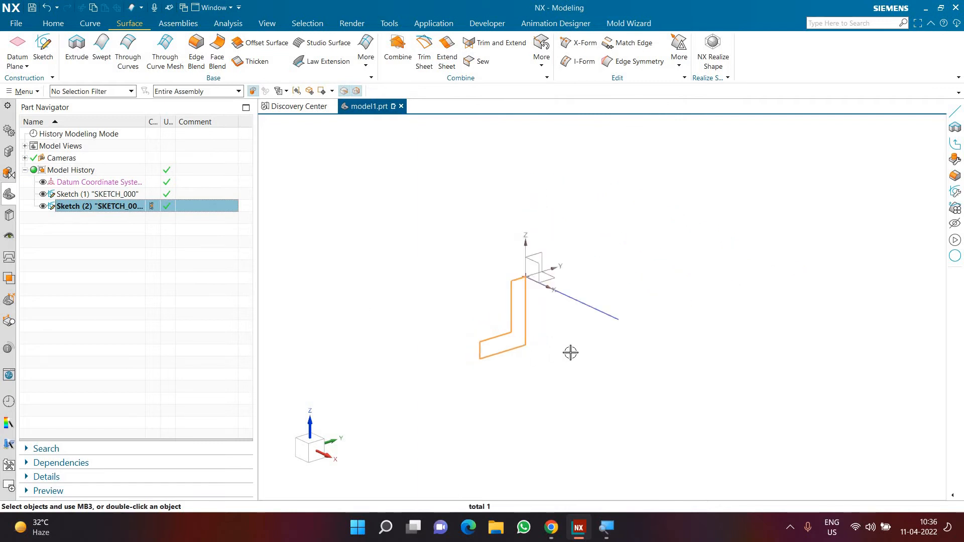
{"action": "double_click", "coordinate": [590, 307]}
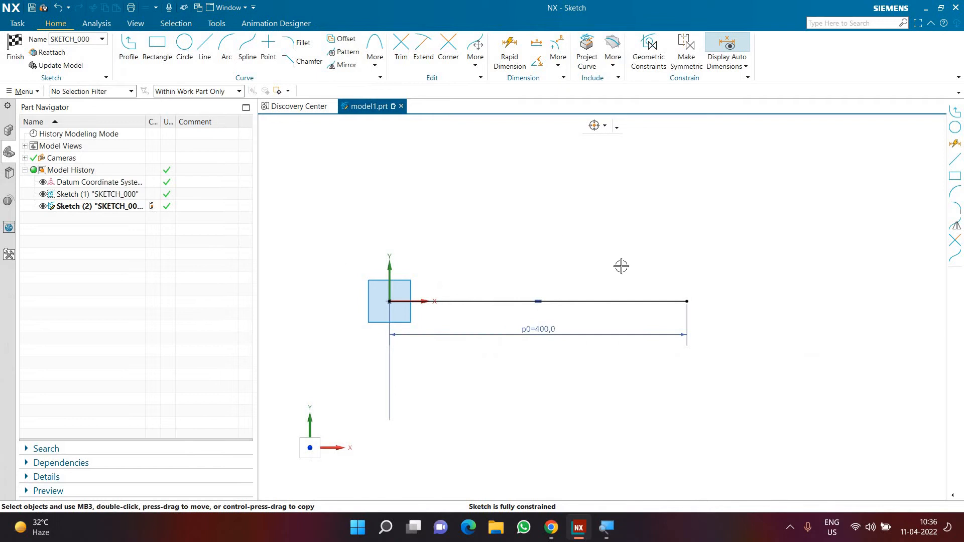
{"action": "left_click", "coordinate": [687, 302]}
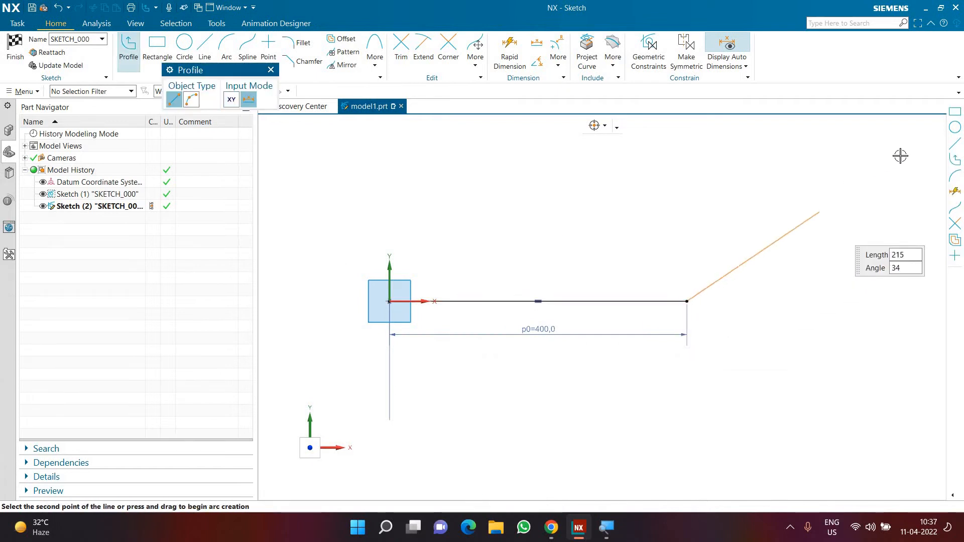
{"action": "key", "text": "Escape"}
{"action": "key", "text": "Escape"}
Set the angled guide line's length to 400 mm.
{"action": "double_click", "coordinate": [819, 252]}
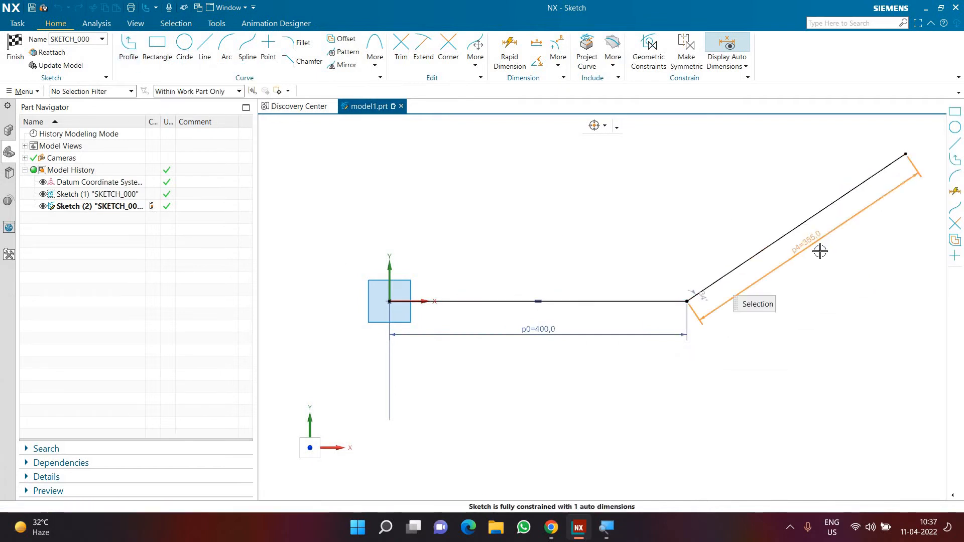
{"action": "type", "text": "400"}
{"action": "key", "text": "Return"}
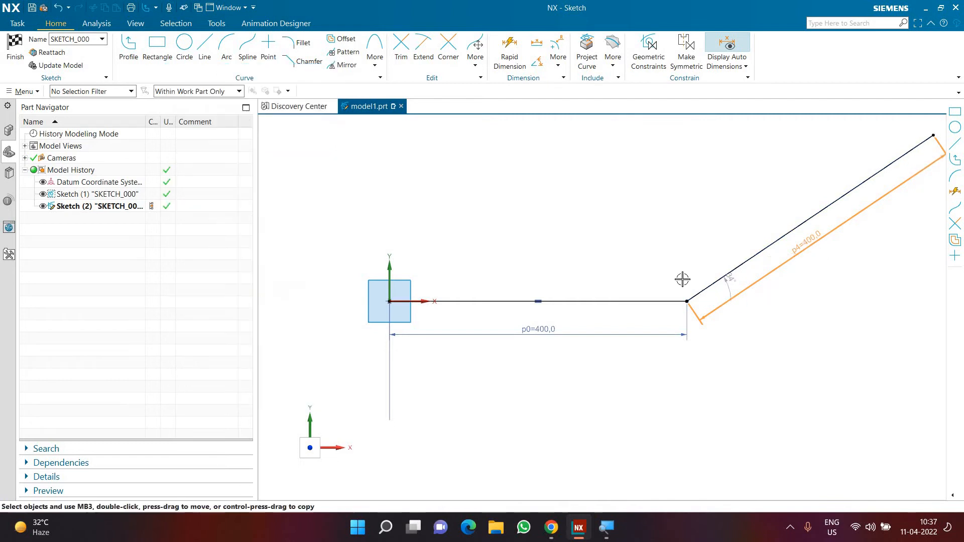
Set the angle between the two guide lines to 30° and finish the sketch.
{"action": "middle_click", "coordinate": [713, 298]}
{"action": "double_click", "coordinate": [711, 294]}
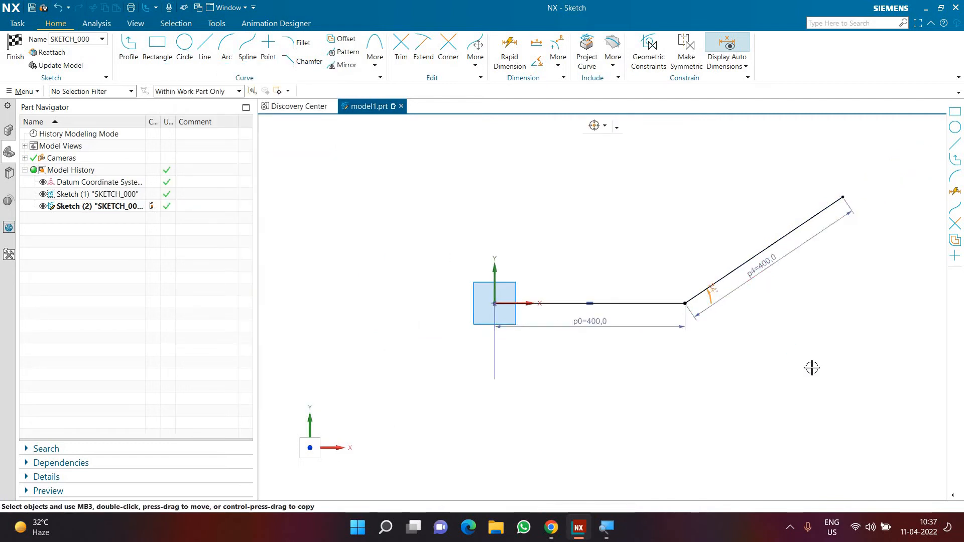
{"action": "type", "text": "30"}
{"action": "key", "text": "Return"}
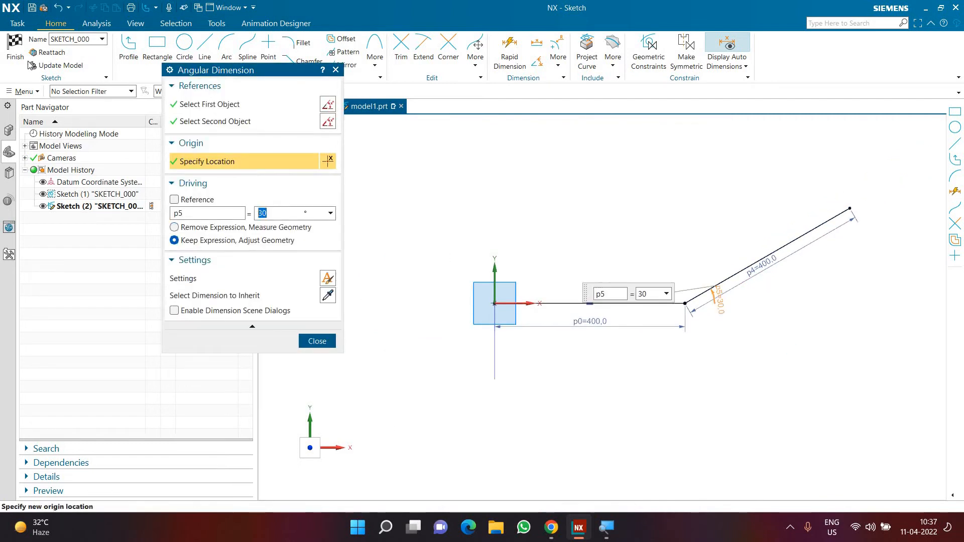
{"action": "left_click", "coordinate": [16, 55]}
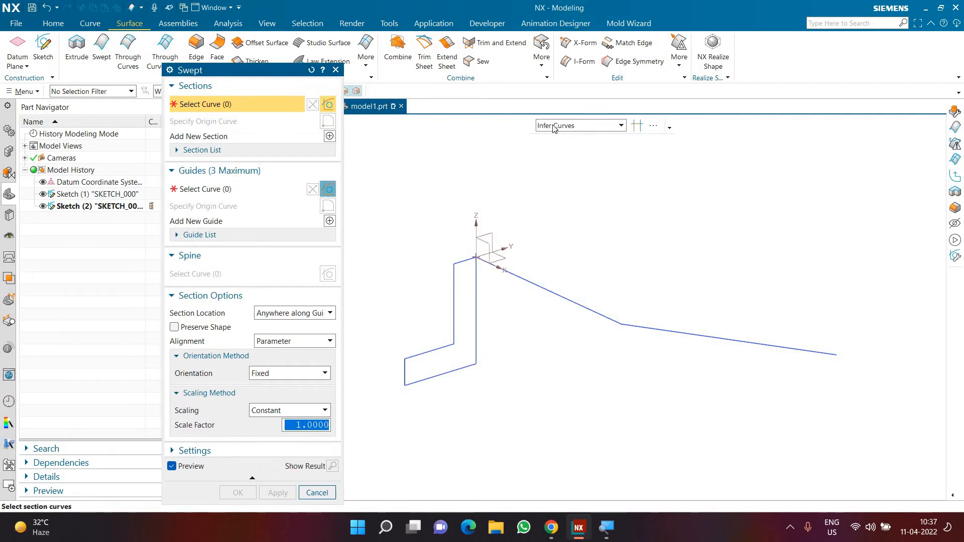
Select the L-shaped profile as the Swept section using the Connected Curves rule.
{"action": "left_click", "coordinate": [553, 127]}
{"action": "left_click", "coordinate": [550, 149]}
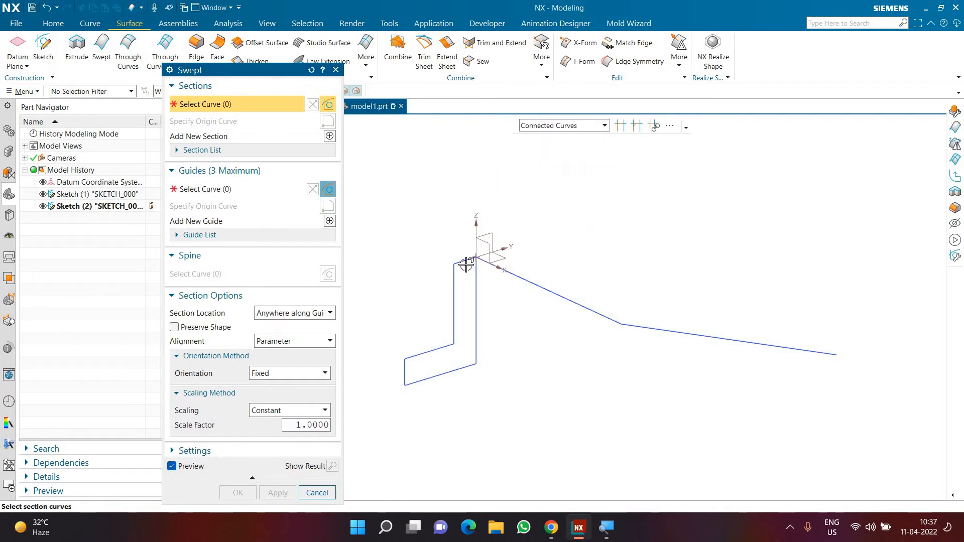
{"action": "left_click", "coordinate": [466, 264]}
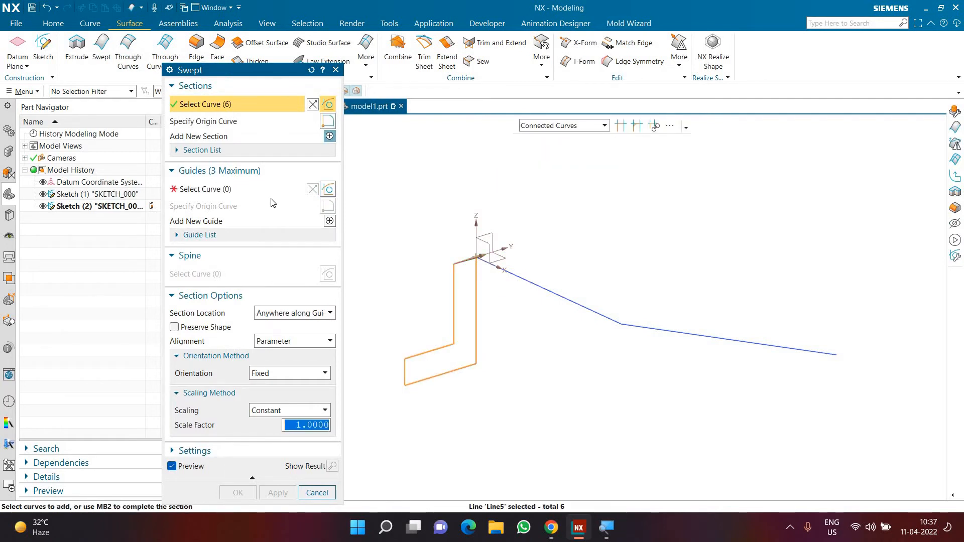
{"action": "middle_click", "coordinate": [551, 143]}
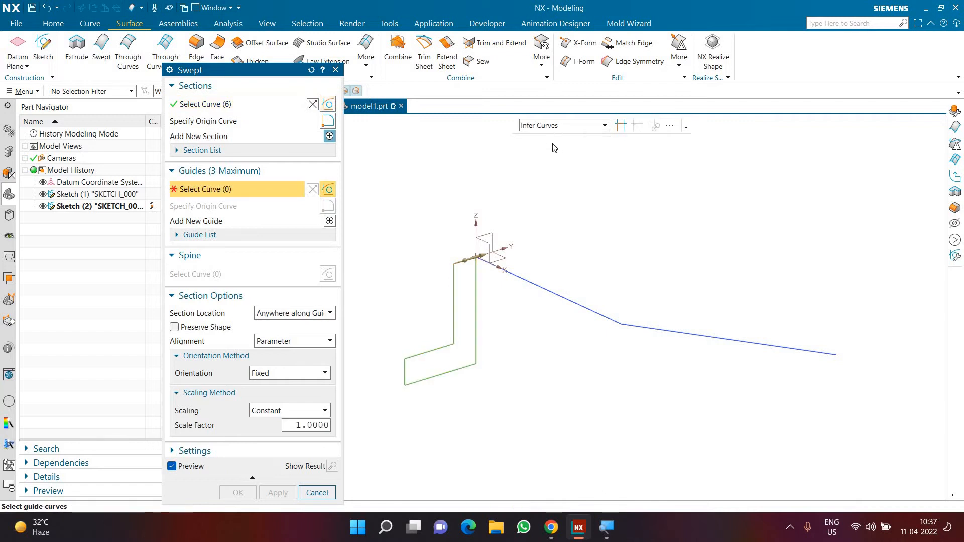
Try to sweep the section along the sharp-cornered two-line guide, selected with Connected Curves.
{"action": "left_click", "coordinate": [558, 125]}
{"action": "left_click", "coordinate": [550, 152]}
{"action": "left_click", "coordinate": [531, 282]}
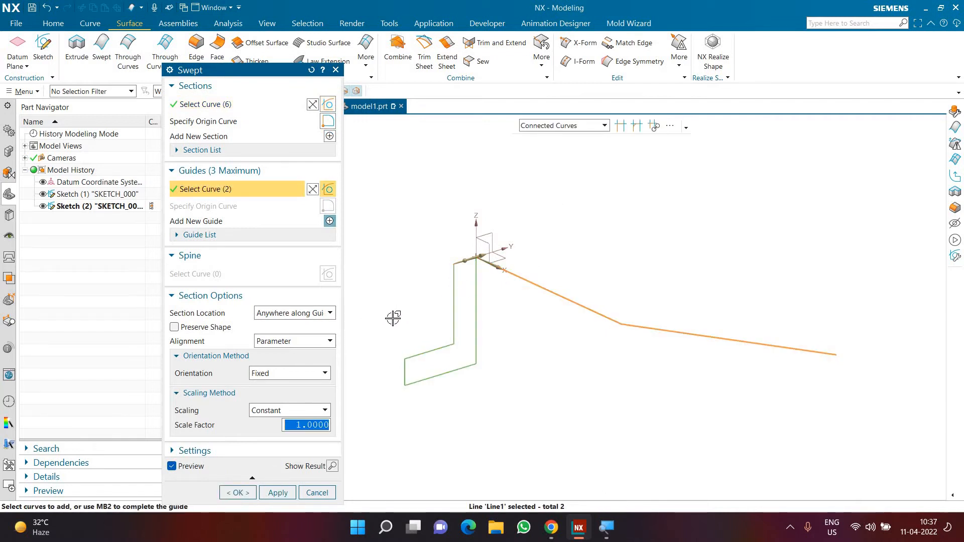
{"action": "left_click", "coordinate": [231, 494]}
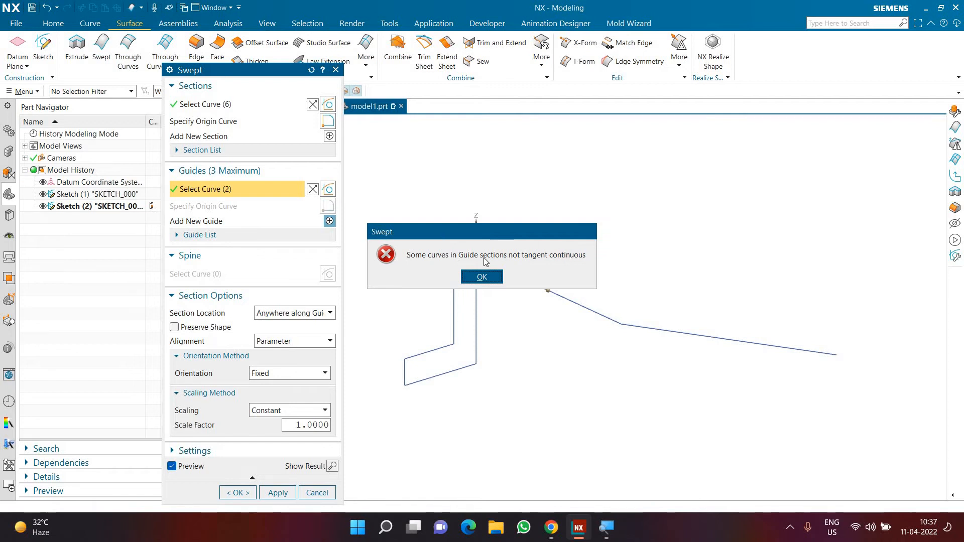
{"action": "key", "text": "Return"}
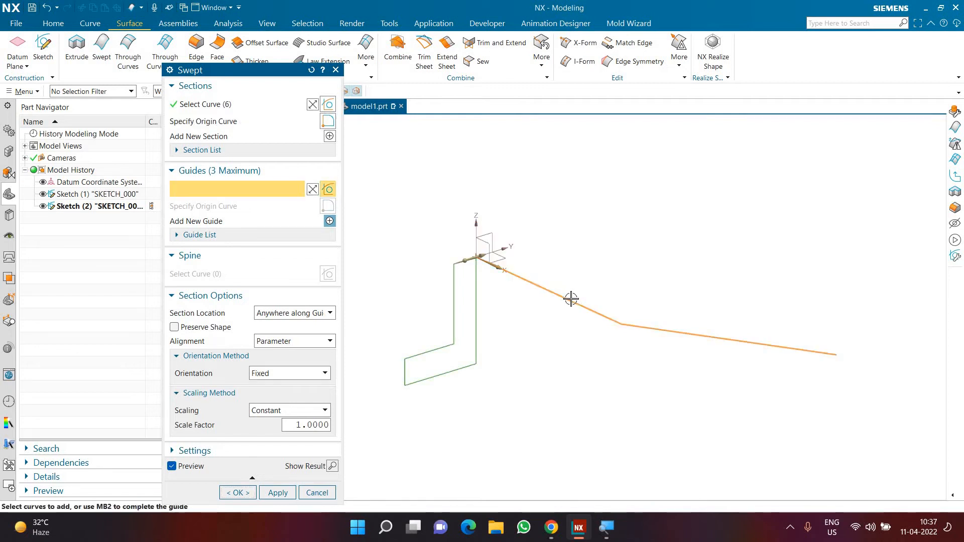
{"action": "key", "text": "Escape"}
Fillet the corner between the two guide lines with a radius of about 540 mm and finish the sketch.
{"action": "double_click", "coordinate": [571, 297]}
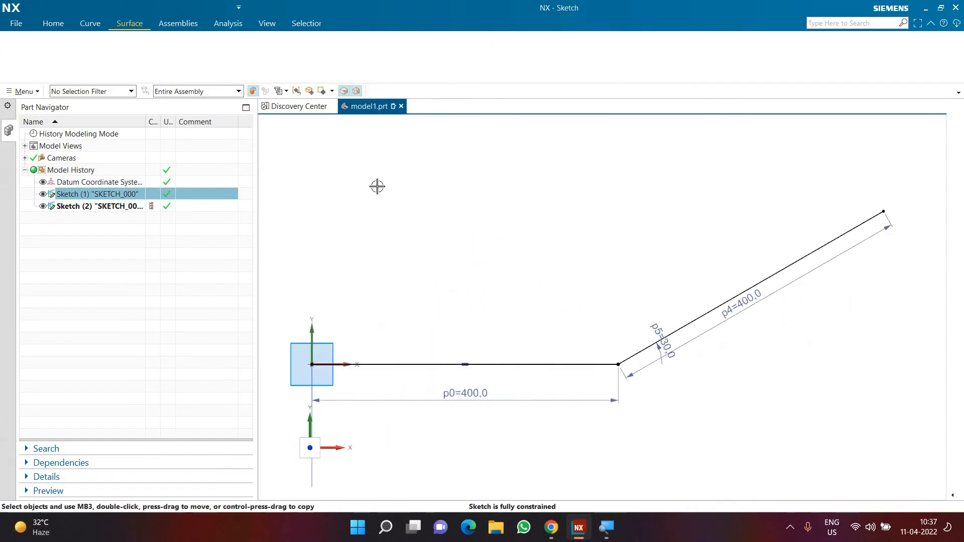
{"action": "key", "text": "f"}
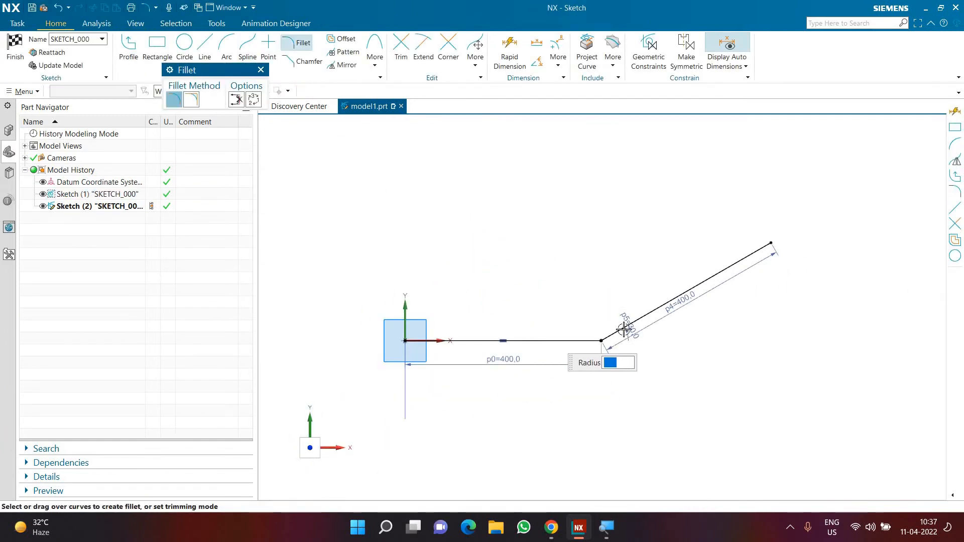
{"action": "left_click", "coordinate": [606, 331]}
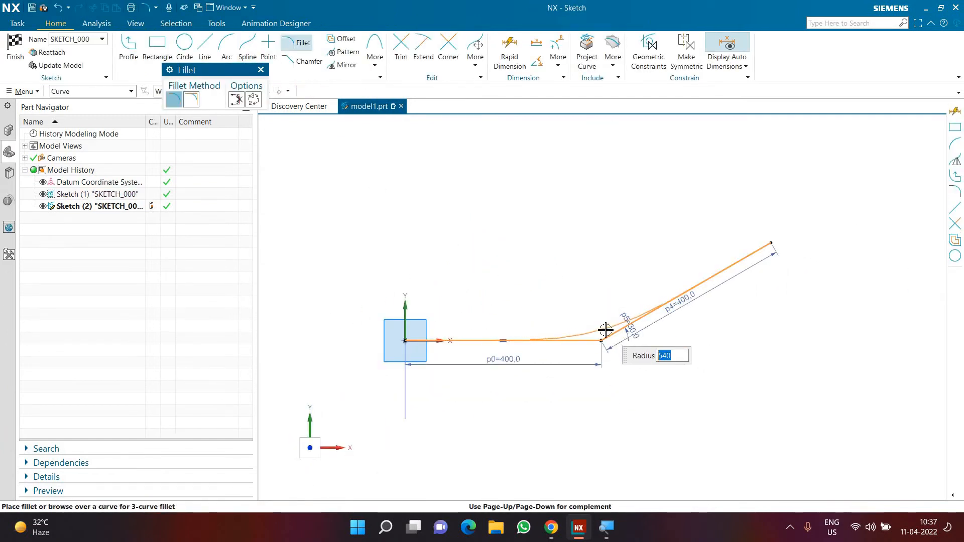
{"action": "left_click", "coordinate": [607, 330]}
{"action": "key", "text": "Escape"}
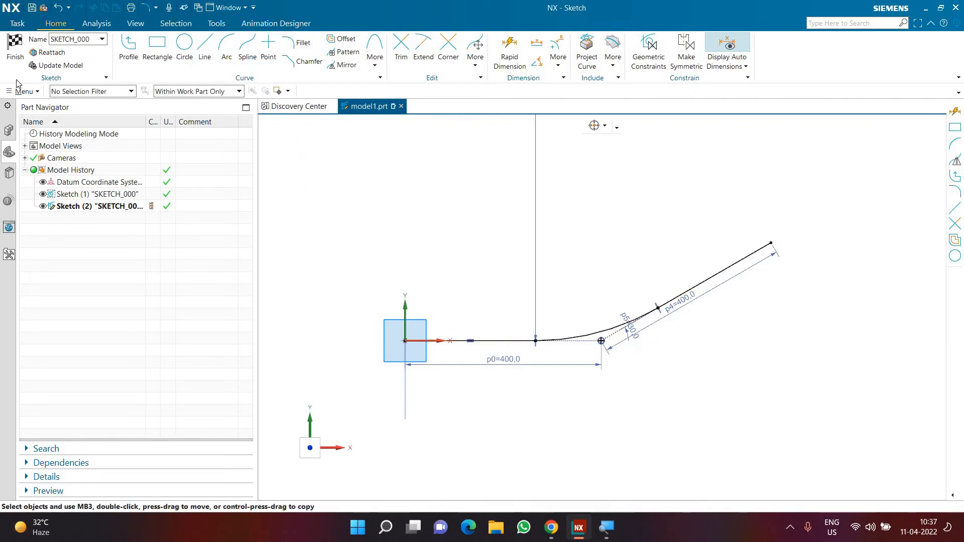
{"action": "left_click", "coordinate": [15, 47]}
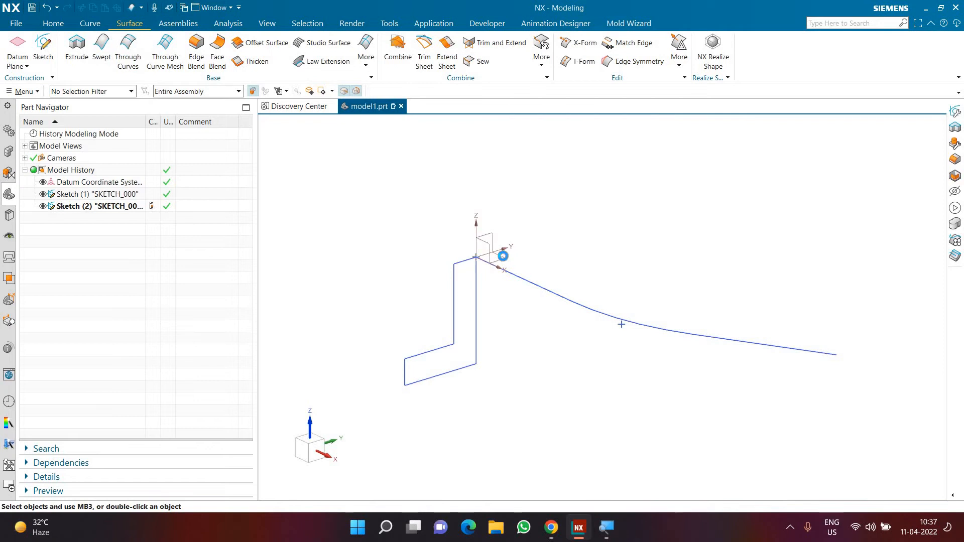
Sweep the L-shaped section along the filleted guide with Preserve Shape enabled and inspect the resulting body.
{"action": "left_click", "coordinate": [476, 267]}
{"action": "left_click", "coordinate": [260, 189]}
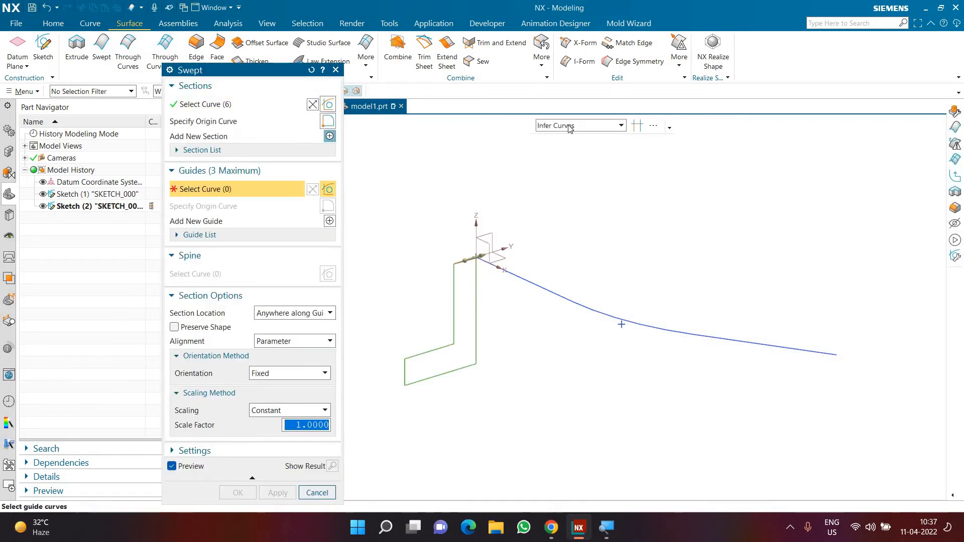
{"action": "left_click", "coordinate": [542, 283]}
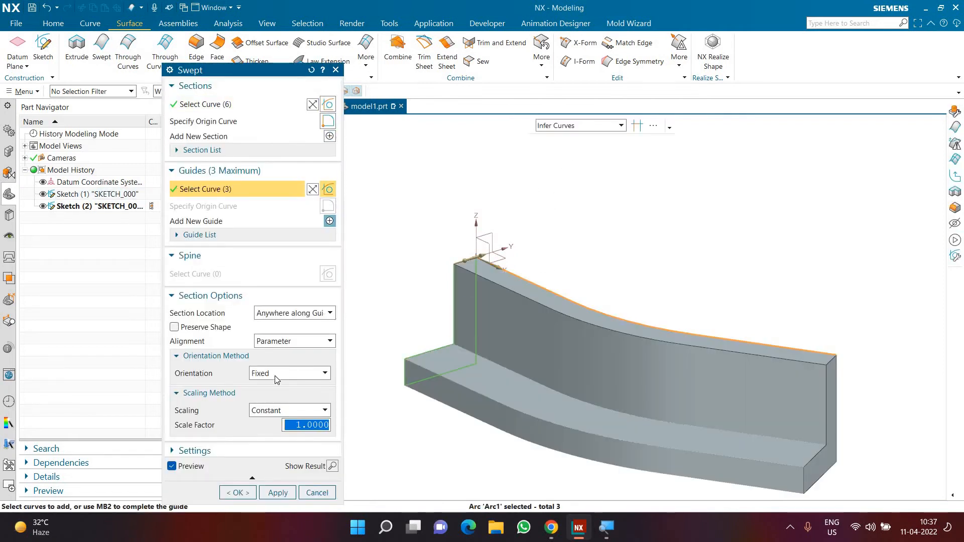
{"action": "left_click", "coordinate": [197, 330]}
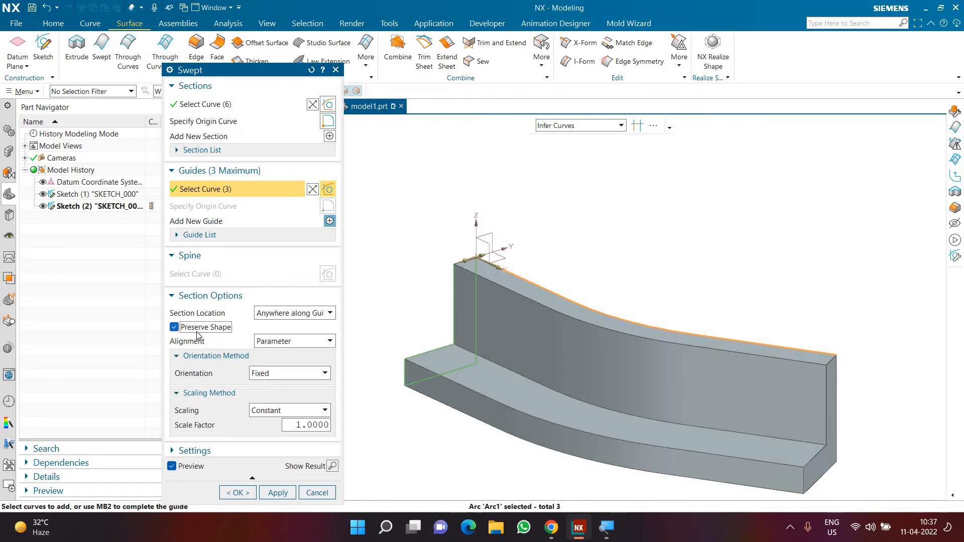
{"action": "scroll", "coordinate": [560, 364], "scroll_direction": "down", "scroll_amount": 2}
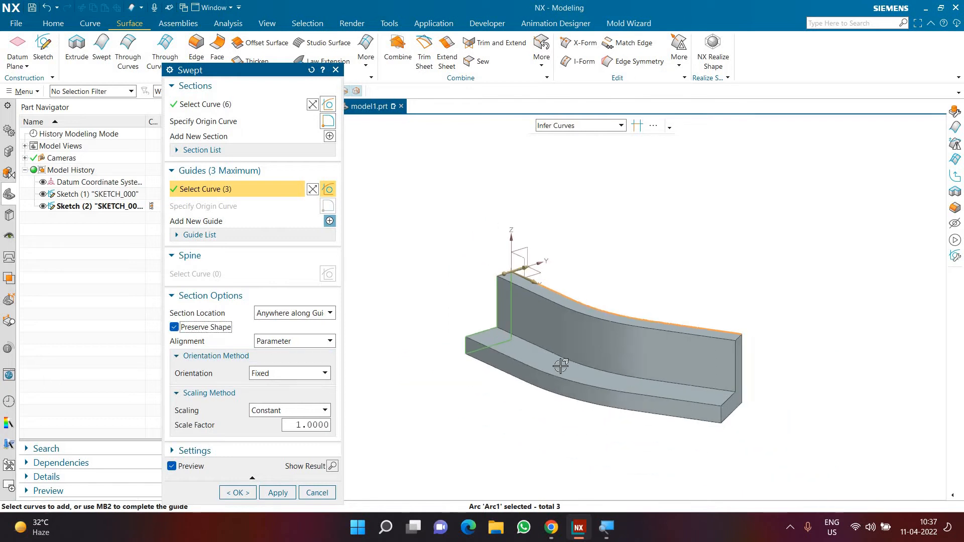
{"action": "scroll", "coordinate": [560, 366], "scroll_direction": "up", "scroll_amount": 2}
{"action": "left_click", "coordinate": [235, 493]}
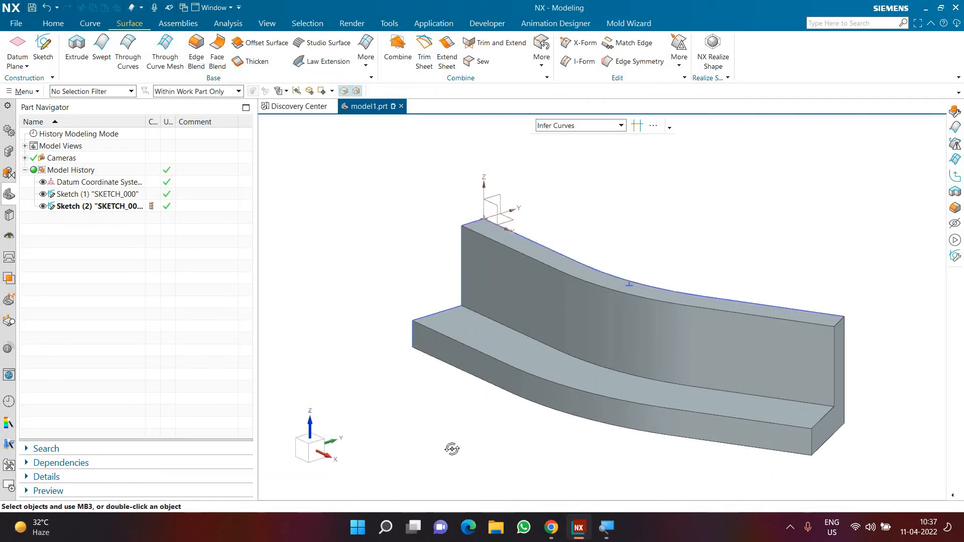
{"action": "mouse_move", "coordinate": [452, 447]}
{"action": "middle_mouse_down"}
{"action": "mouse_move", "coordinate": [445, 461]}
{"action": "mouse_move", "coordinate": [435, 432]}
{"action": "mouse_move", "coordinate": [394, 430]}
{"action": "mouse_move", "coordinate": [436, 428]}
{"action": "middle_mouse_up"}
Undo the sweep and the guide sketch edits back to the single straight line, and delete the L-shaped section sketch.
{"action": "key", "text": "ctrl+z"}
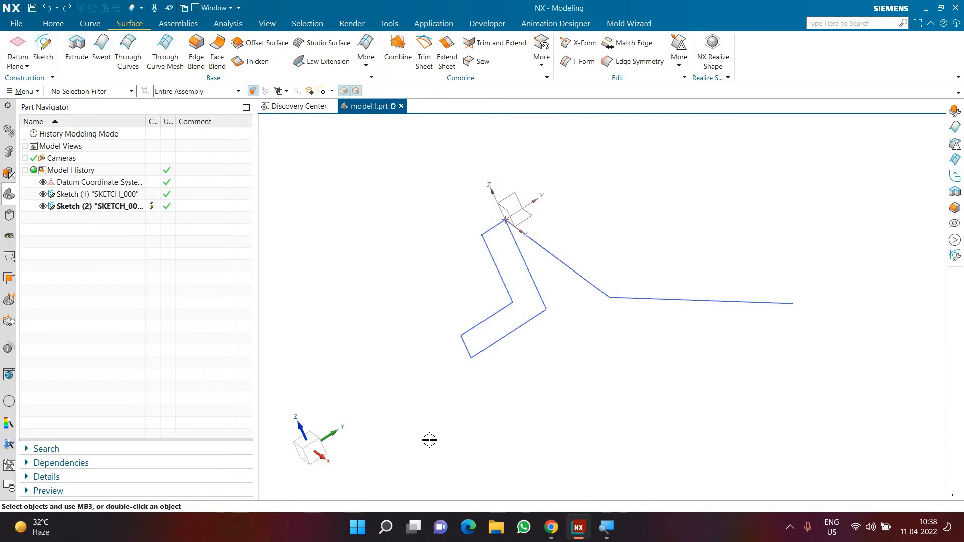
{"action": "middle_click_drag", "start_coordinate": [463, 414], "coordinate": [456, 413]}
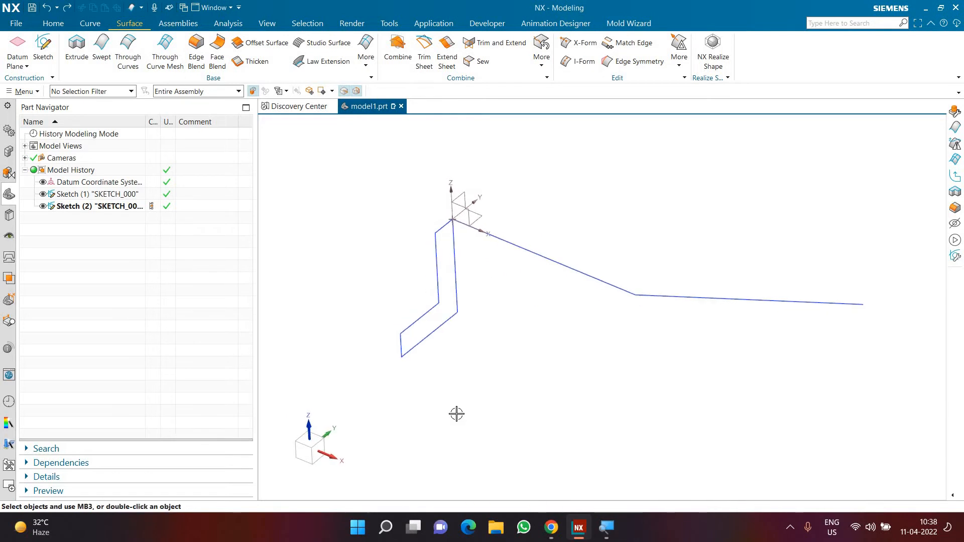
{"action": "key", "text": "ctrl+z"}
{"action": "left_click", "coordinate": [99, 207]}
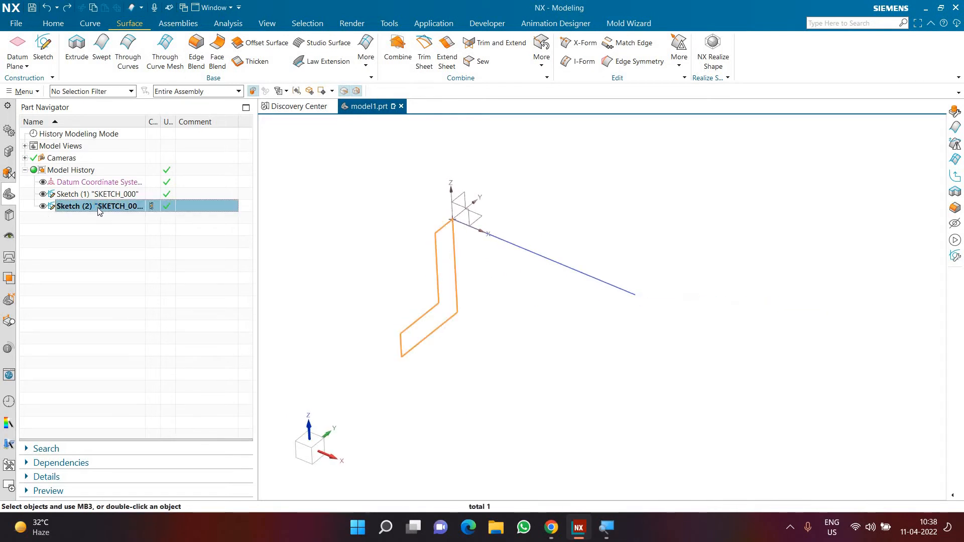
{"action": "key", "text": "Delete"}
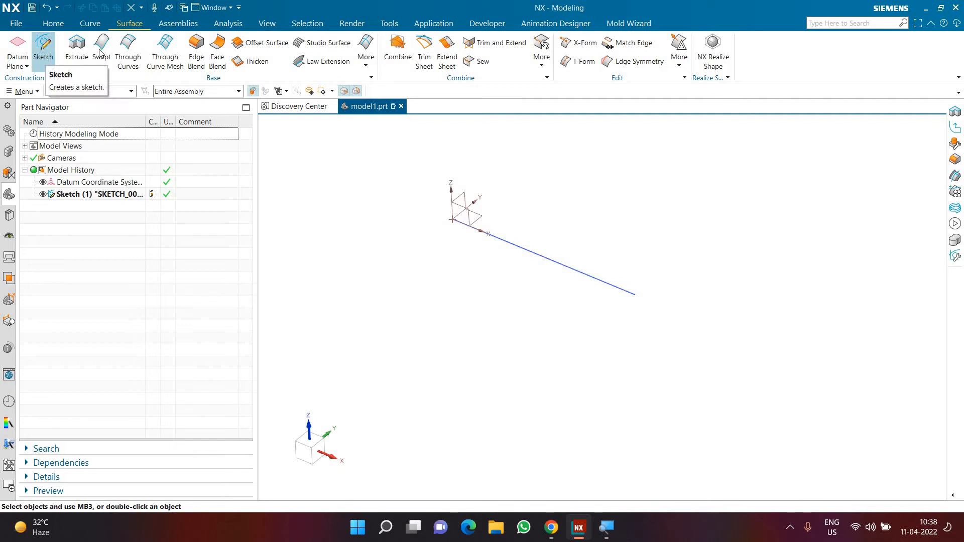
Start a sketch on the YZ plane and draw a six-sided polygon centred on the origin, about 165 mm inscribed radius.
{"action": "left_click", "coordinate": [43, 48]}
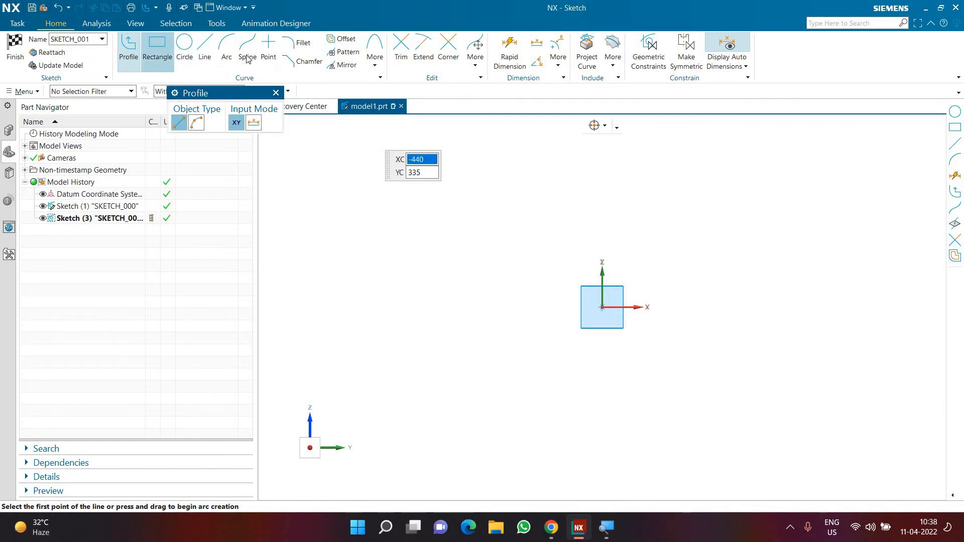
{"action": "left_click", "coordinate": [375, 67]}
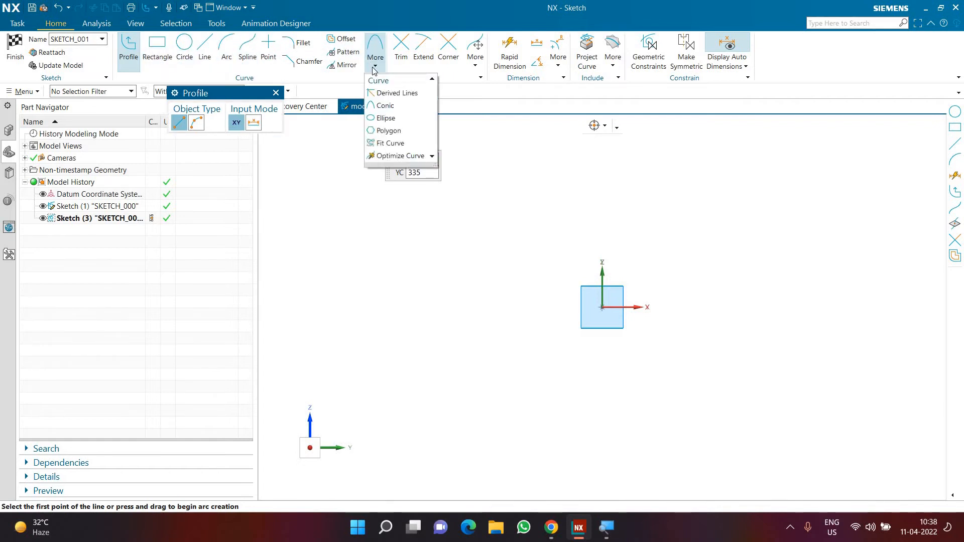
{"action": "left_click", "coordinate": [388, 131]}
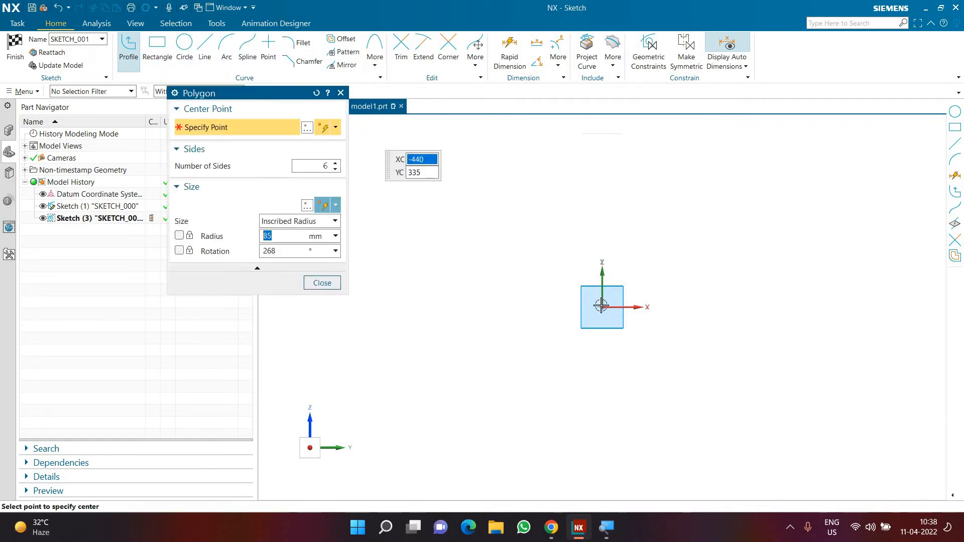
{"action": "left_click", "coordinate": [665, 326]}
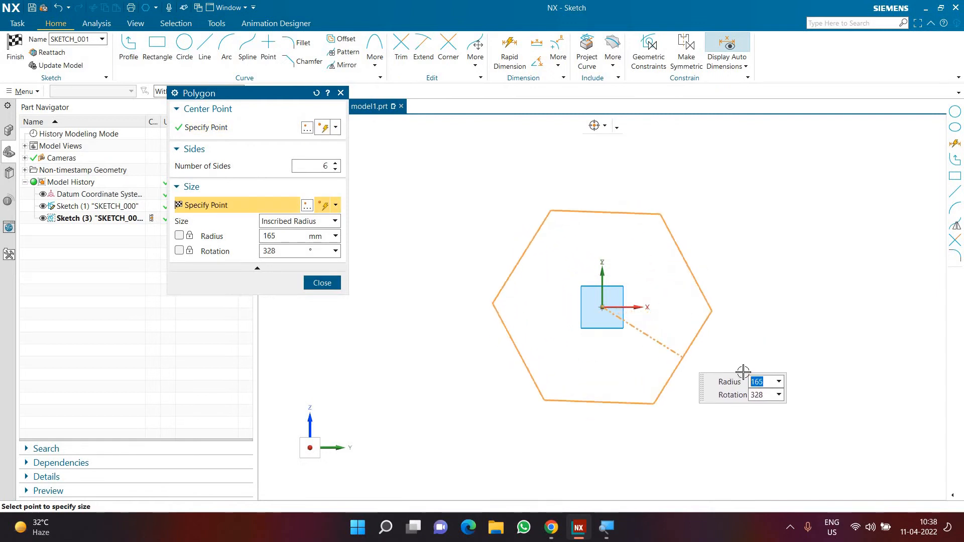
{"action": "left_click", "coordinate": [683, 357]}
{"action": "scroll", "coordinate": [697, 384], "scroll_direction": "up", "scroll_amount": 2}
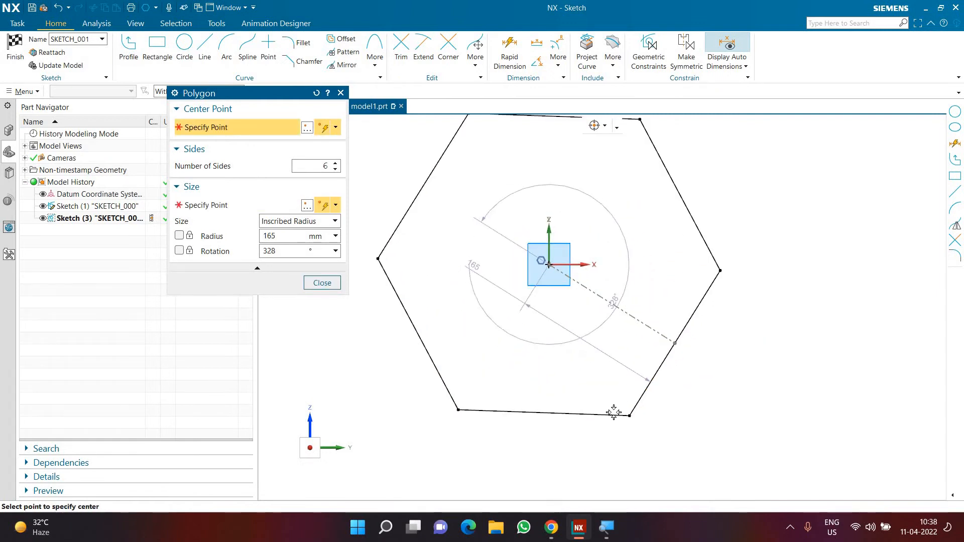
{"action": "key", "text": "Escape"}
Make the hexagon's lower side horizontal, dimension it to 200 mm, and finish the sketch.
{"action": "left_click", "coordinate": [612, 413]}
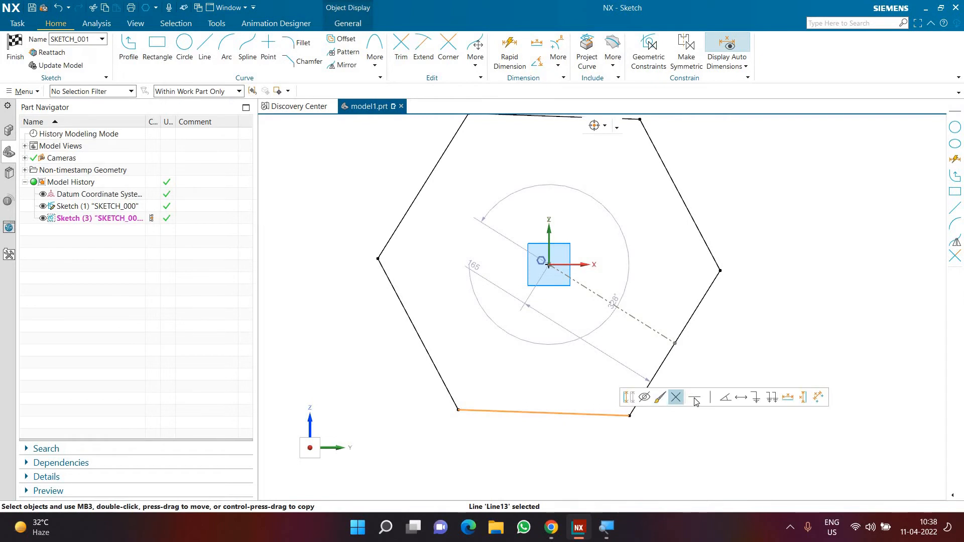
{"action": "left_click", "coordinate": [694, 398]}
{"action": "key", "text": "d"}
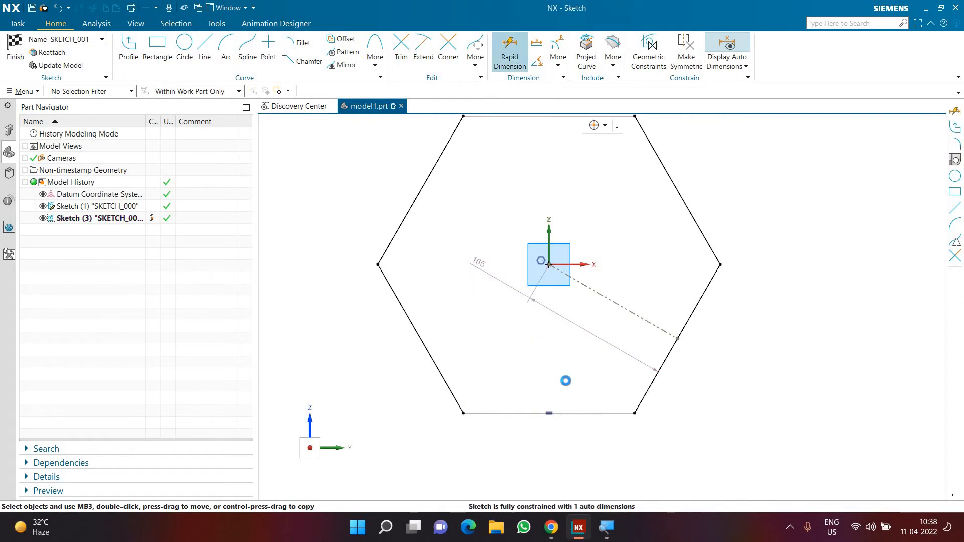
{"action": "left_click", "coordinate": [571, 416]}
{"action": "left_click", "coordinate": [655, 471]}
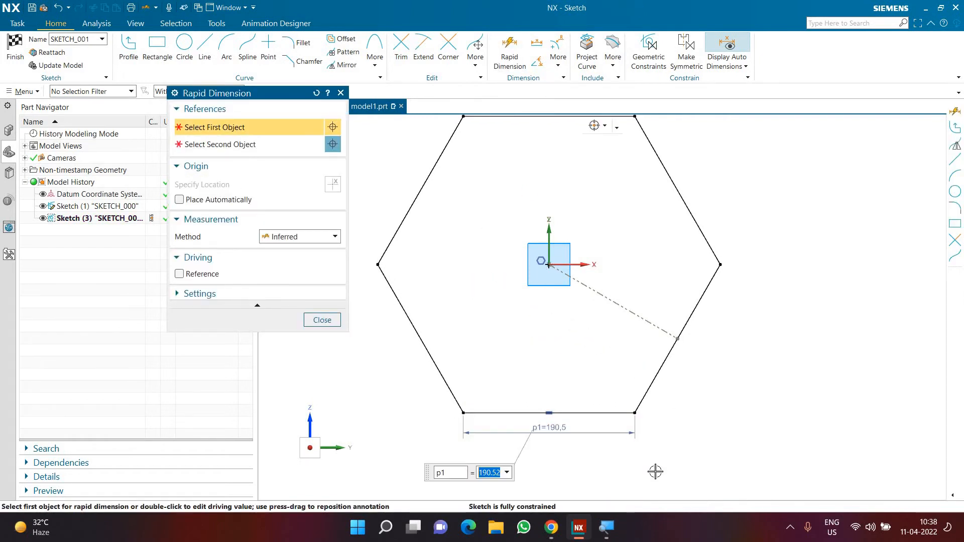
{"action": "type", "text": "200"}
{"action": "key", "text": "Return"}
{"action": "key", "text": "Escape"}
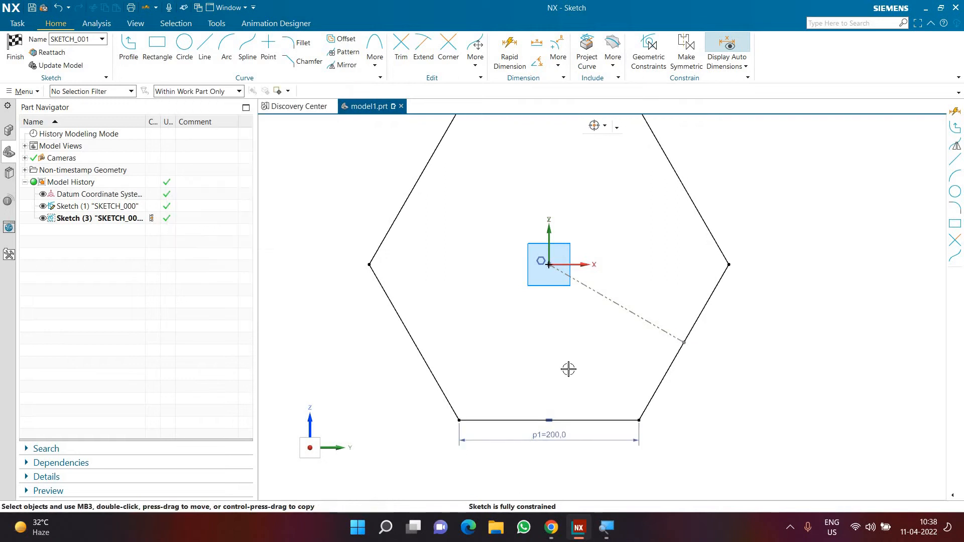
{"action": "scroll", "coordinate": [568, 369], "scroll_direction": "down", "scroll_amount": 2}
{"action": "left_click", "coordinate": [9, 49]}
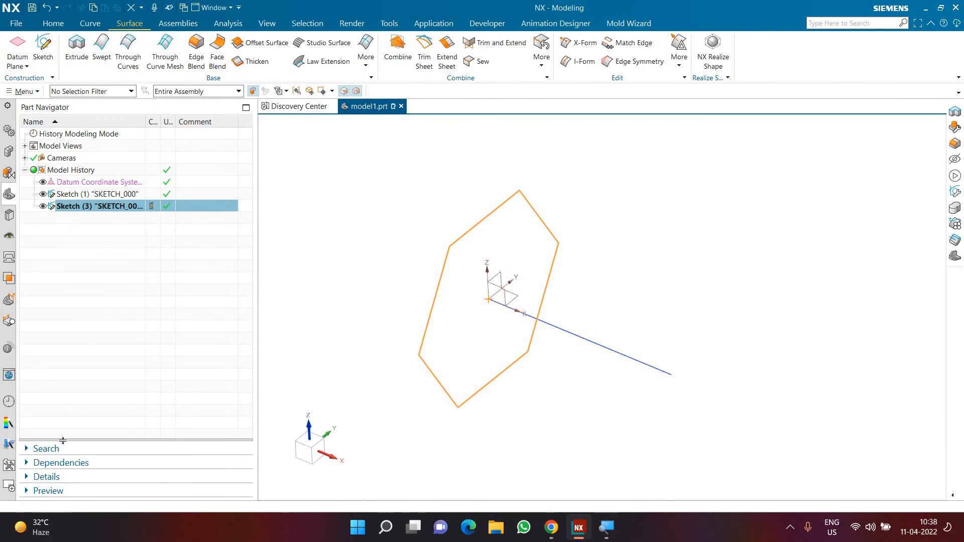
Change the hexagon sketch's side dimension to 100 mm from the sketch's details.
{"action": "left_click", "coordinate": [55, 476]}
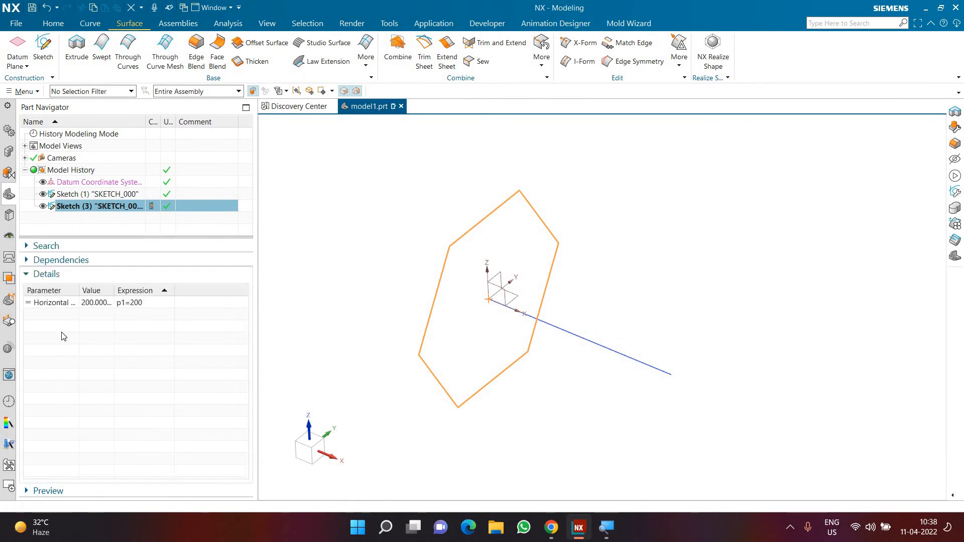
{"action": "double_click", "coordinate": [102, 303]}
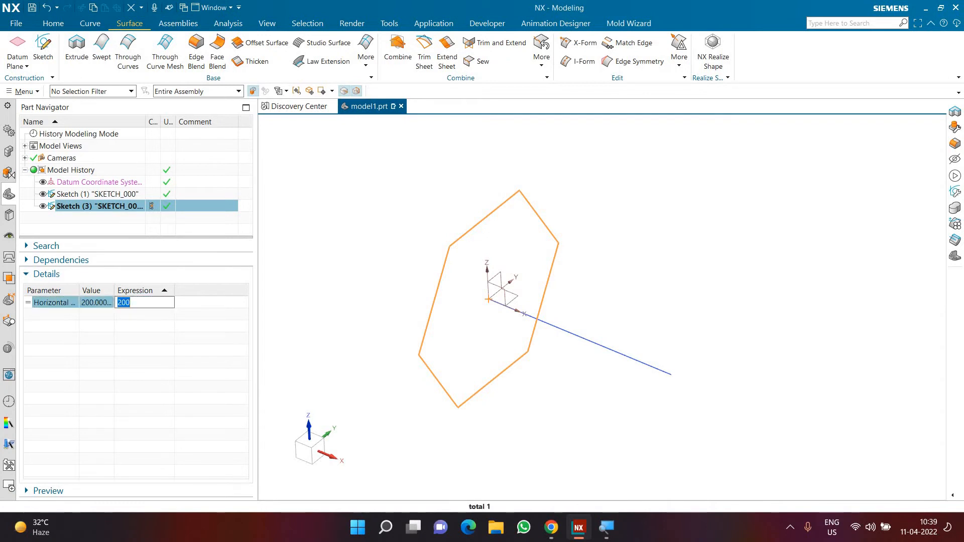
{"action": "type", "text": "100"}
{"action": "key", "text": "Return"}
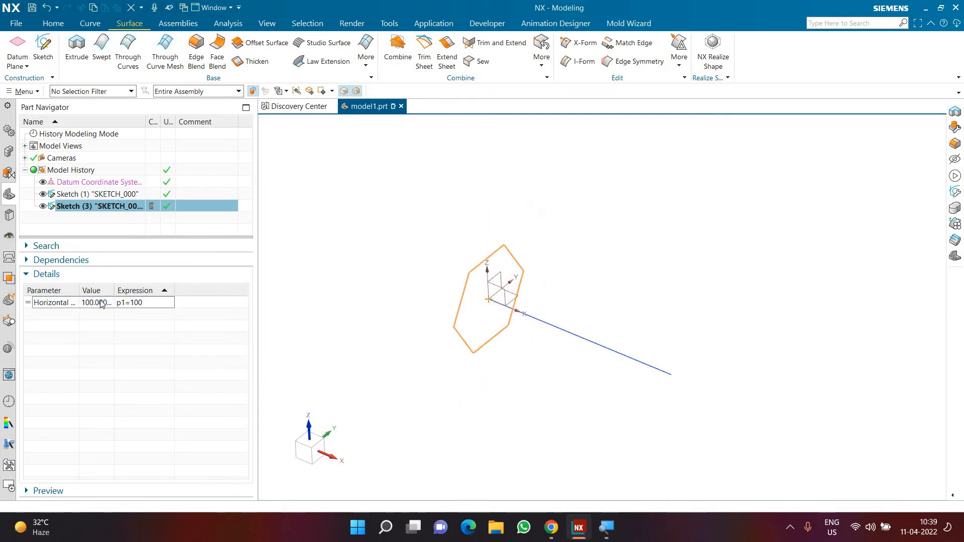
{"action": "left_click", "coordinate": [54, 276]}
{"action": "left_click", "coordinate": [106, 476]}
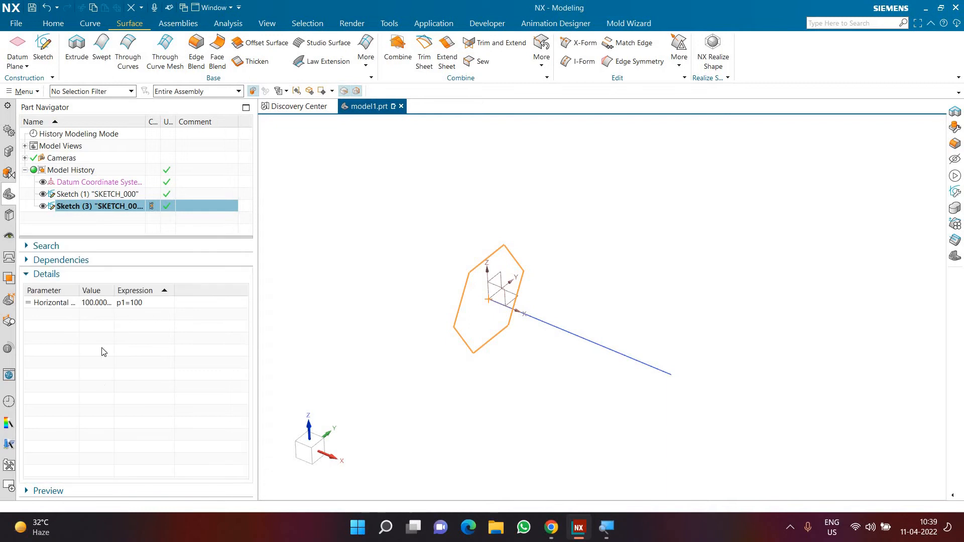
{"action": "left_click", "coordinate": [95, 278]}
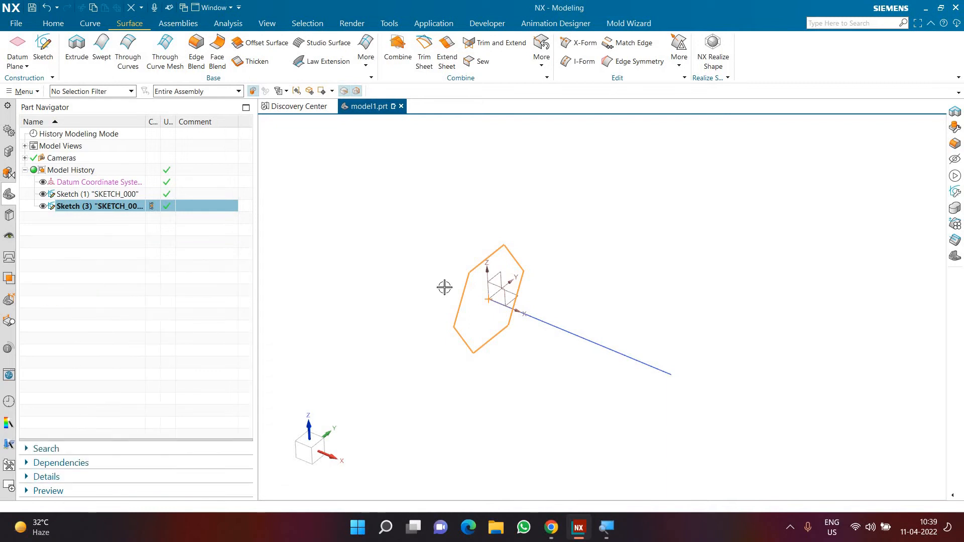
{"action": "key", "text": "Escape"}
Start a sketch on path along the straight guide line, with its plane normal to the path at 100% arc length.
{"action": "scroll", "coordinate": [583, 291], "scroll_direction": "up", "scroll_amount": 1}
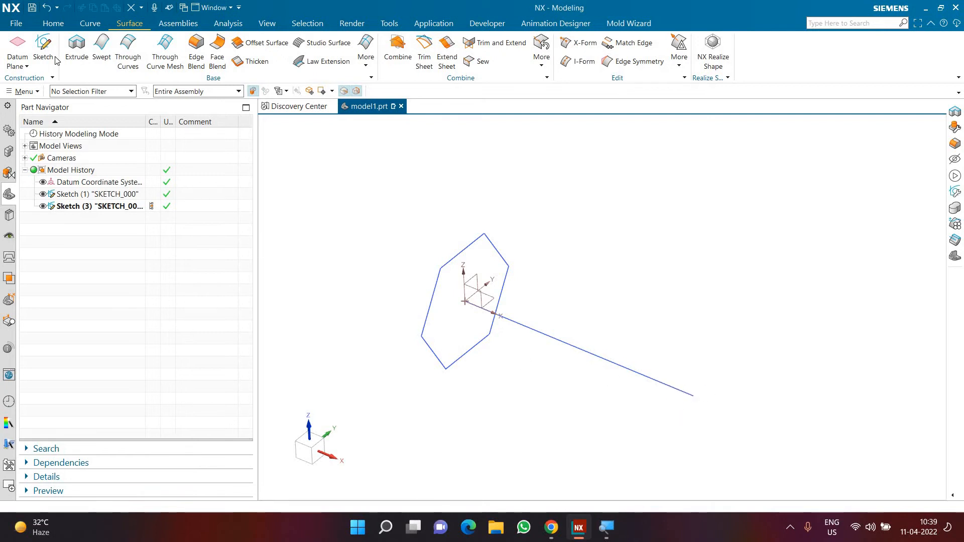
{"action": "left_click", "coordinate": [41, 48]}
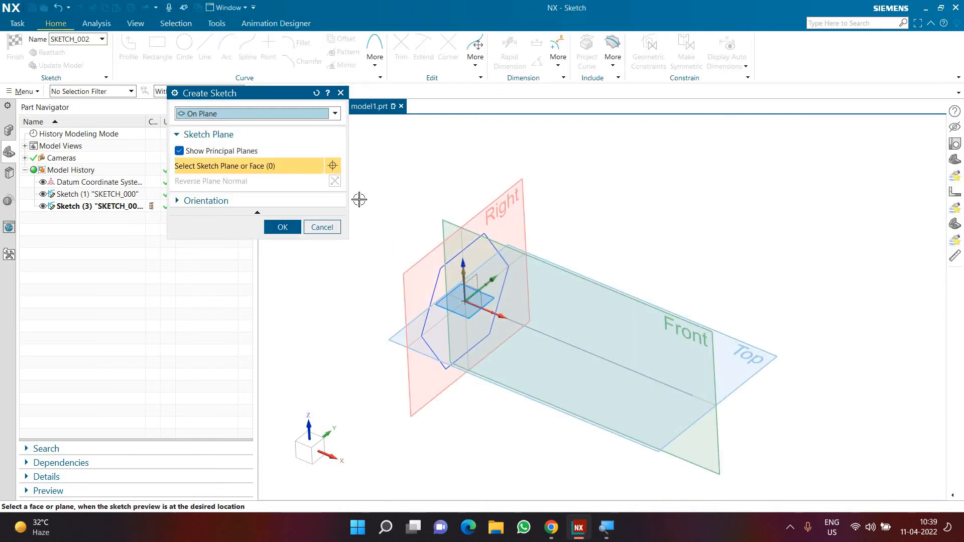
{"action": "left_click", "coordinate": [266, 113]}
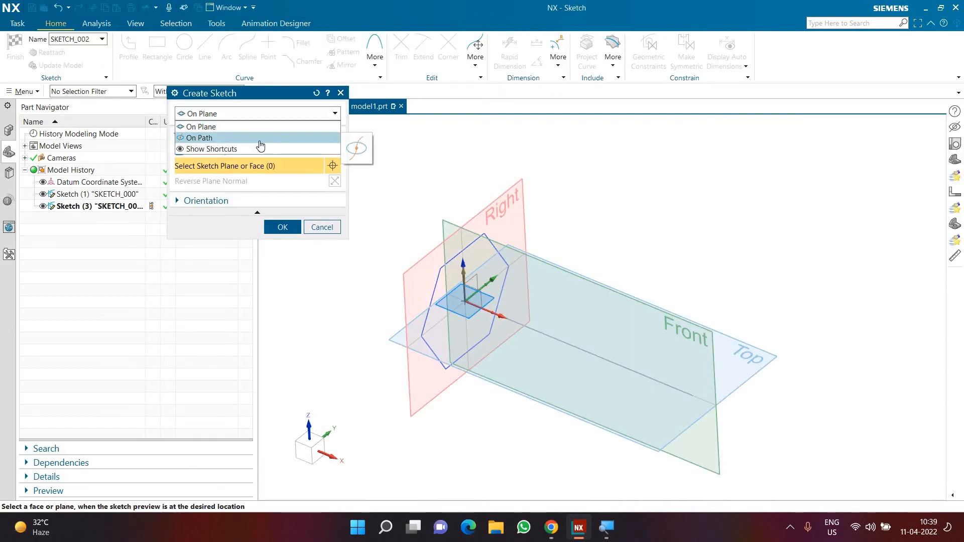
{"action": "left_click", "coordinate": [260, 135]}
{"action": "left_click", "coordinate": [537, 332]}
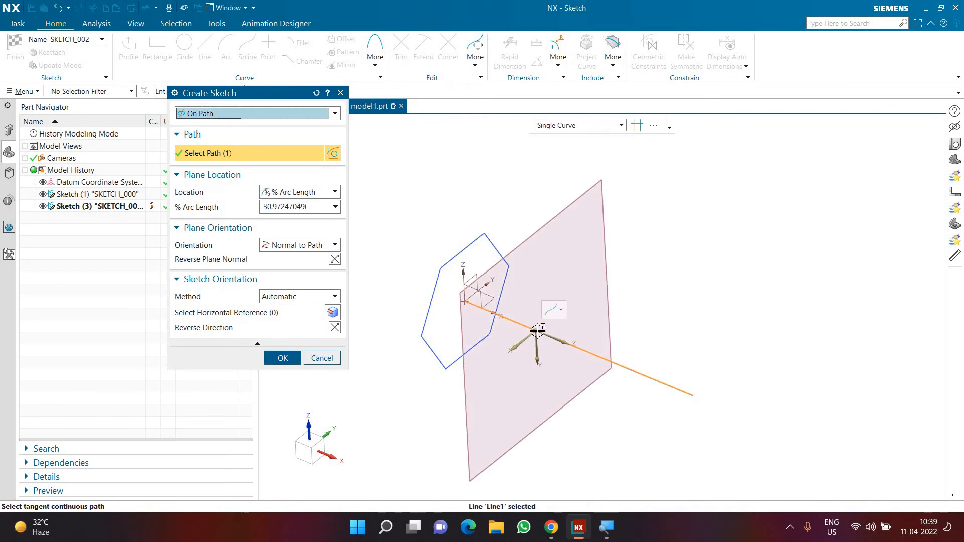
{"action": "mouse_move", "coordinate": [576, 350]}
{"action": "left_mouse_down"}
{"action": "mouse_move", "coordinate": [631, 370]}
{"action": "mouse_move", "coordinate": [646, 392]}
{"action": "mouse_move", "coordinate": [710, 404]}
{"action": "mouse_move", "coordinate": [620, 372]}
{"action": "mouse_move", "coordinate": [737, 417]}
{"action": "left_mouse_up"}
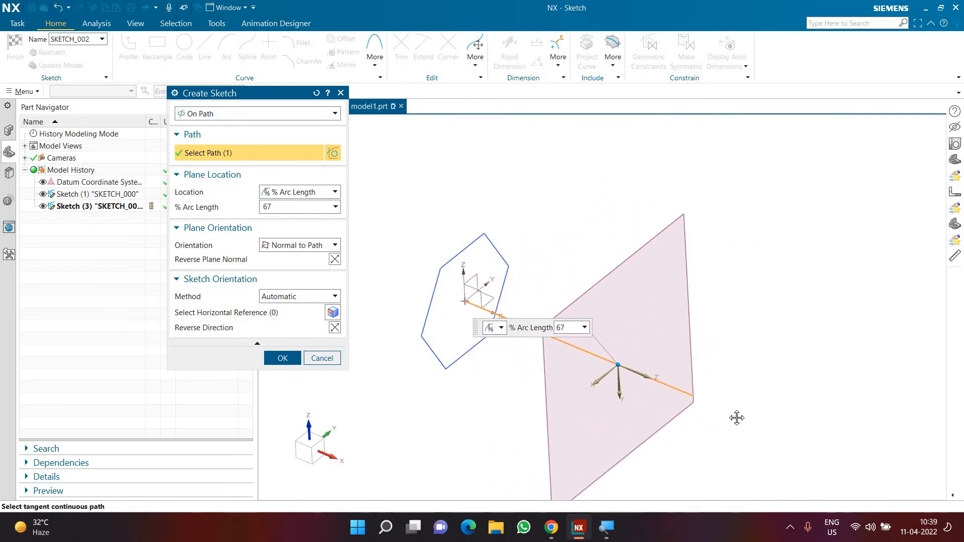
{"action": "double_click", "coordinate": [284, 208]}
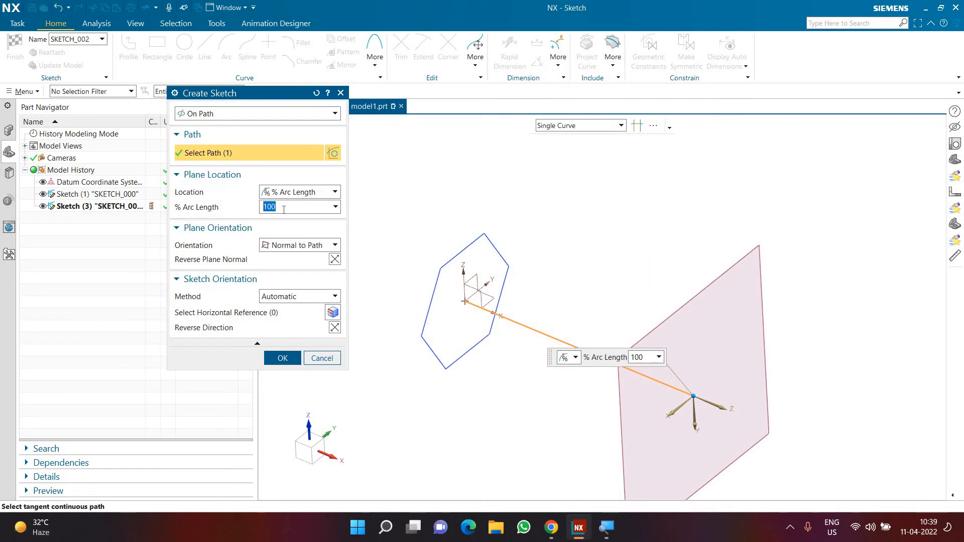
{"action": "left_click", "coordinate": [281, 359]}
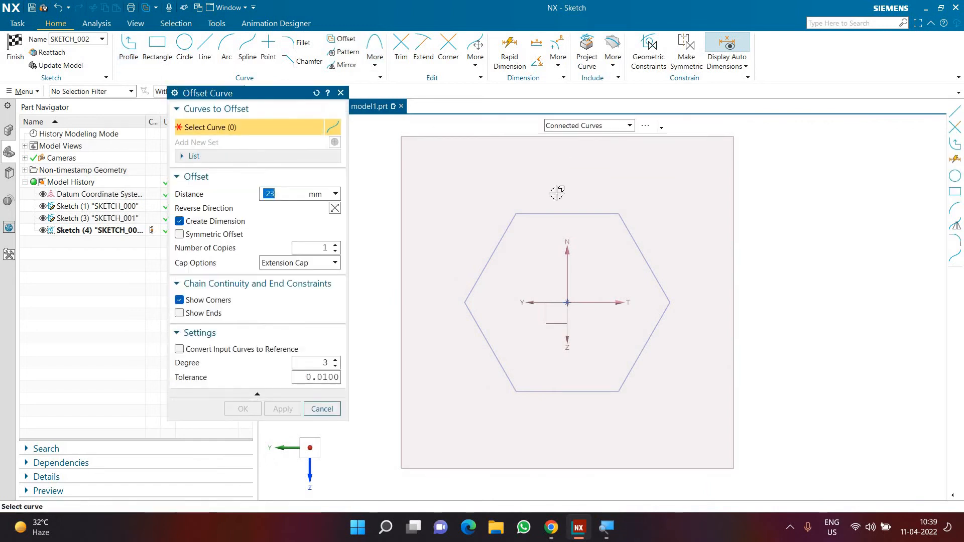
Offset the hexagon outward by 20 mm in the end-plane sketch and finish the sketch.
{"action": "left_click", "coordinate": [547, 214]}
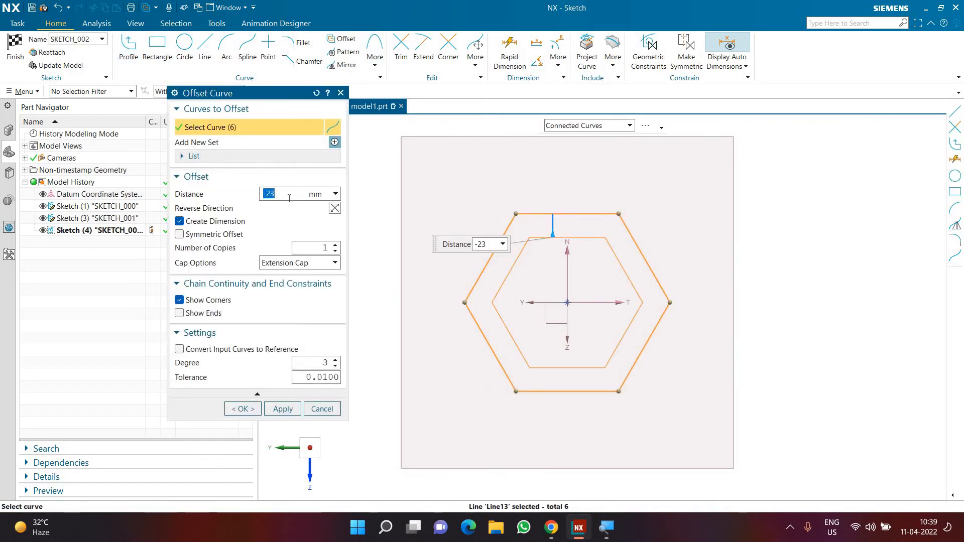
{"action": "type", "text": "20"}
{"action": "key", "text": "Return"}
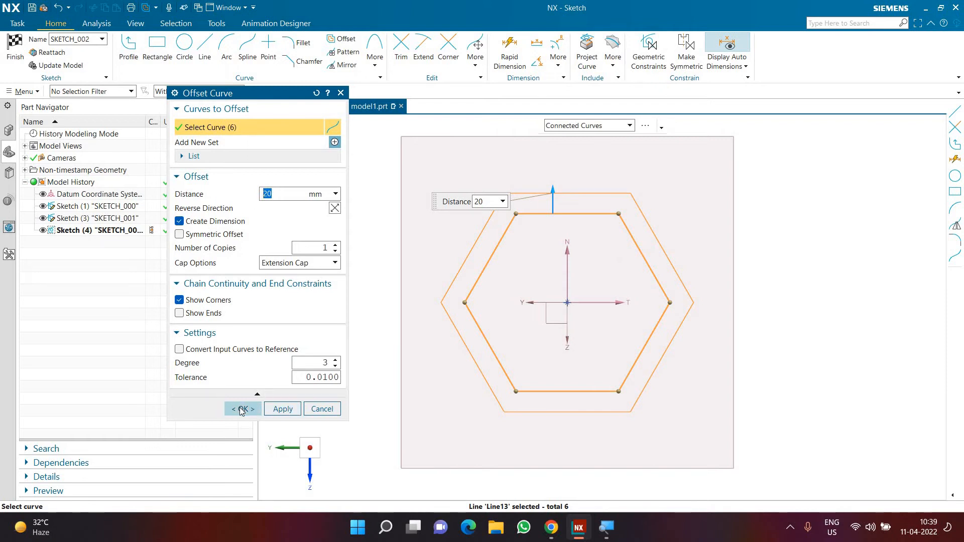
{"action": "left_click", "coordinate": [241, 410]}
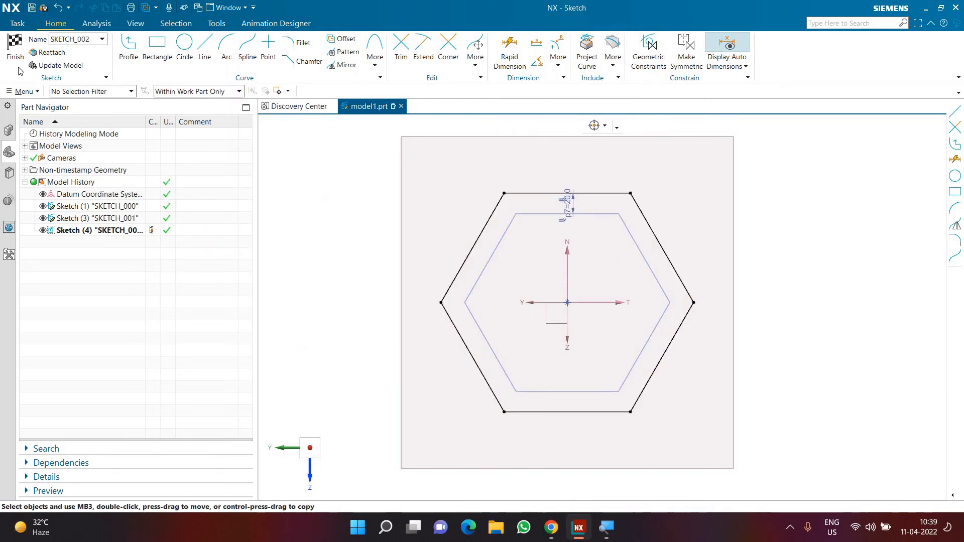
{"action": "left_click", "coordinate": [16, 51]}
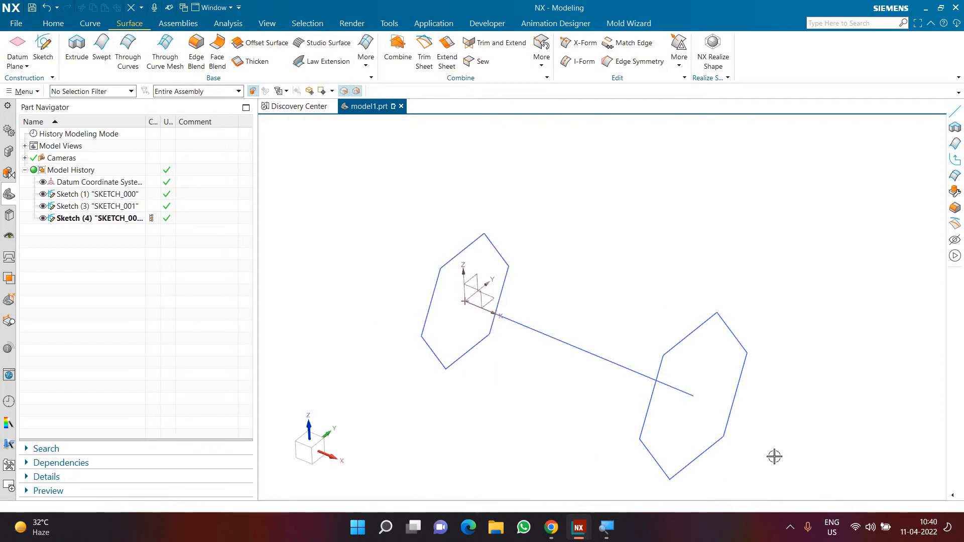
Start a Swept feature and select the hexagon at the origin as the section using the Connected Curves rule.
{"action": "middle_click_drag", "start_coordinate": [609, 323], "coordinate": [637, 226], "text": "shift"}
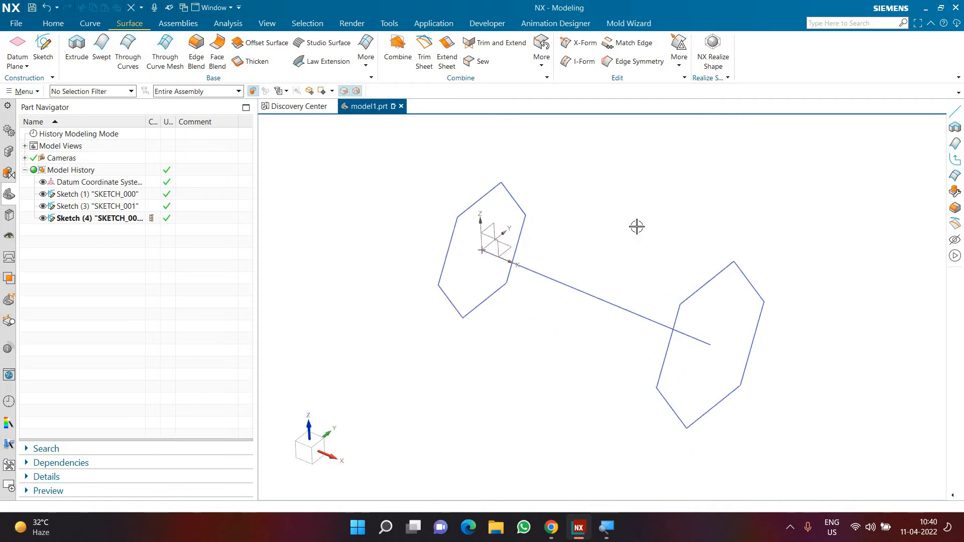
{"action": "scroll", "coordinate": [637, 227], "scroll_direction": "up", "scroll_amount": 2}
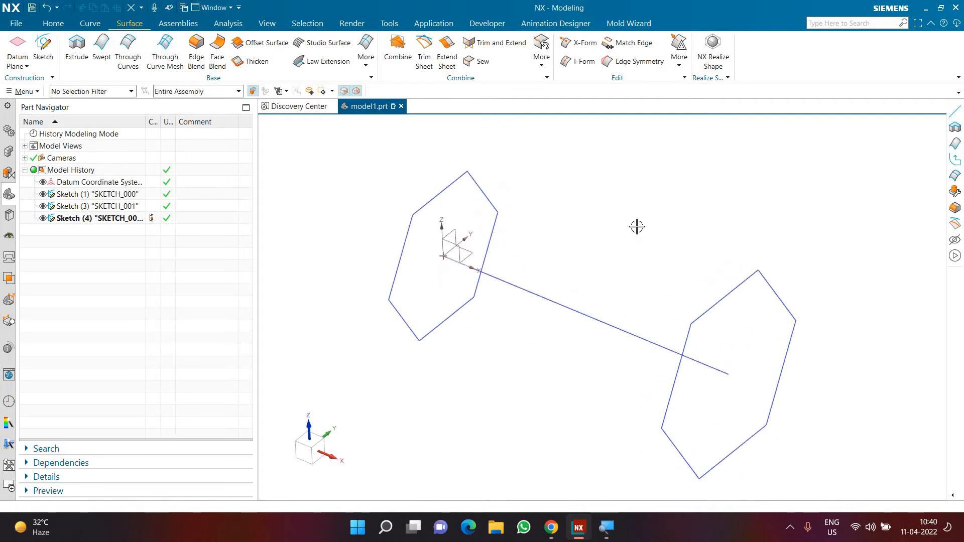
{"action": "left_click", "coordinate": [100, 58]}
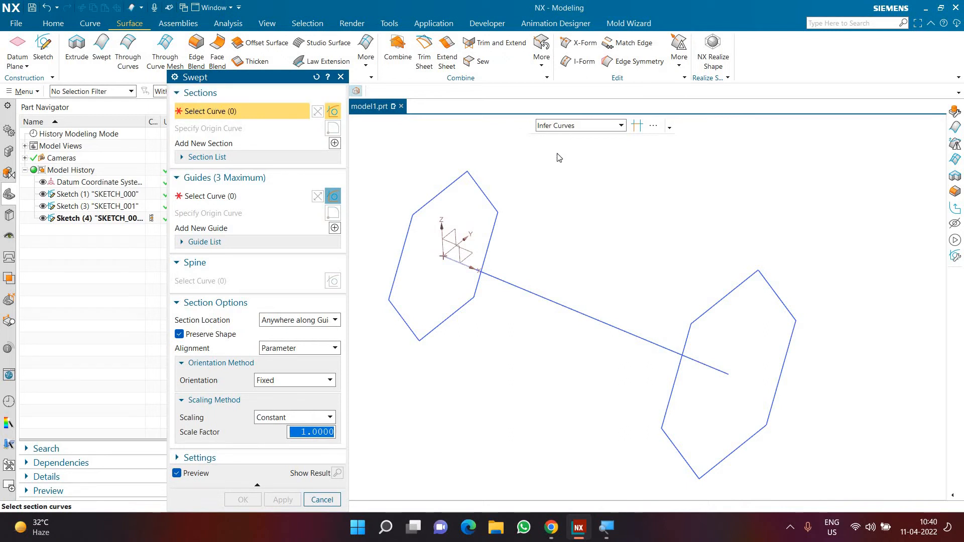
{"action": "left_click", "coordinate": [578, 126]}
{"action": "left_click", "coordinate": [570, 151]}
{"action": "middle_click_drag", "start_coordinate": [356, 166], "coordinate": [420, 171], "text": "shift"}
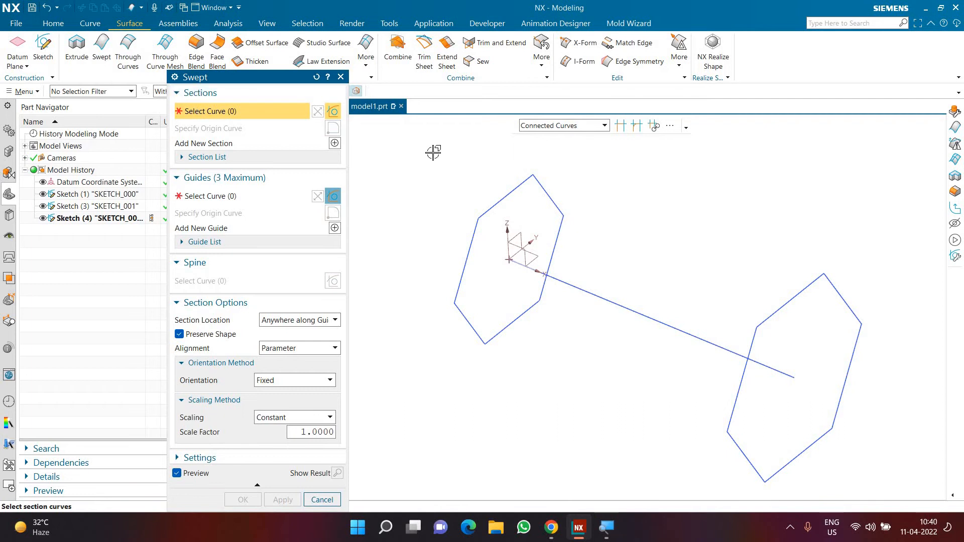
{"action": "left_click", "coordinate": [487, 209]}
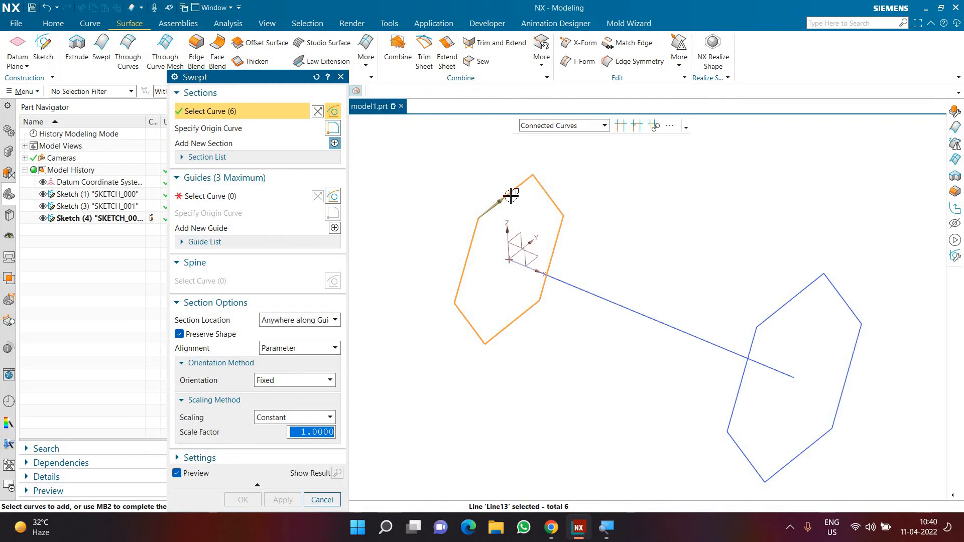
Deselect the section and pick the origin hexagon's six sides one by one with the Single Curve rule.
{"action": "left_click", "coordinate": [510, 195], "text": "shift"}
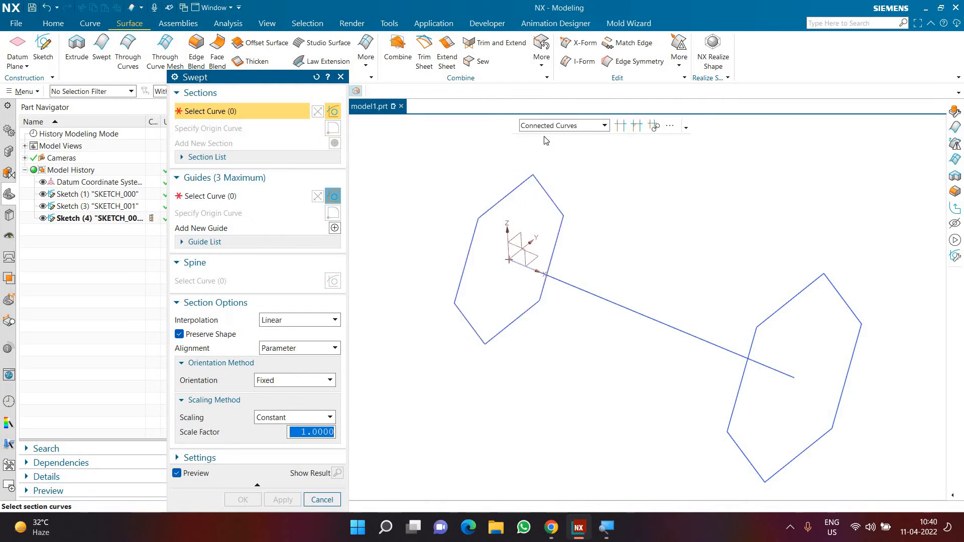
{"action": "left_click", "coordinate": [547, 125]}
{"action": "left_click", "coordinate": [543, 137]}
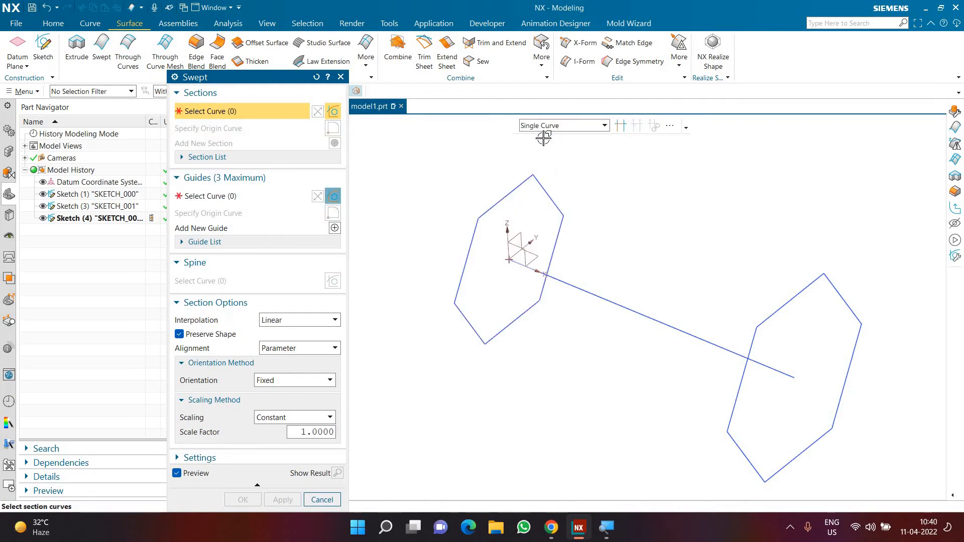
{"action": "left_click", "coordinate": [490, 209]}
{"action": "left_click", "coordinate": [545, 191]}
{"action": "left_click", "coordinate": [555, 246]}
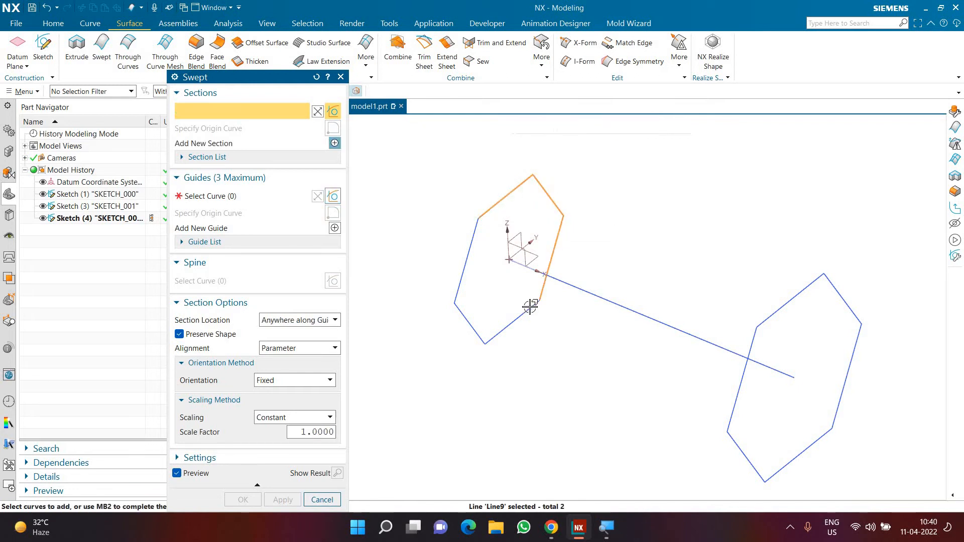
{"action": "left_click", "coordinate": [530, 307]}
{"action": "left_click", "coordinate": [475, 335]}
{"action": "left_click", "coordinate": [461, 284]}
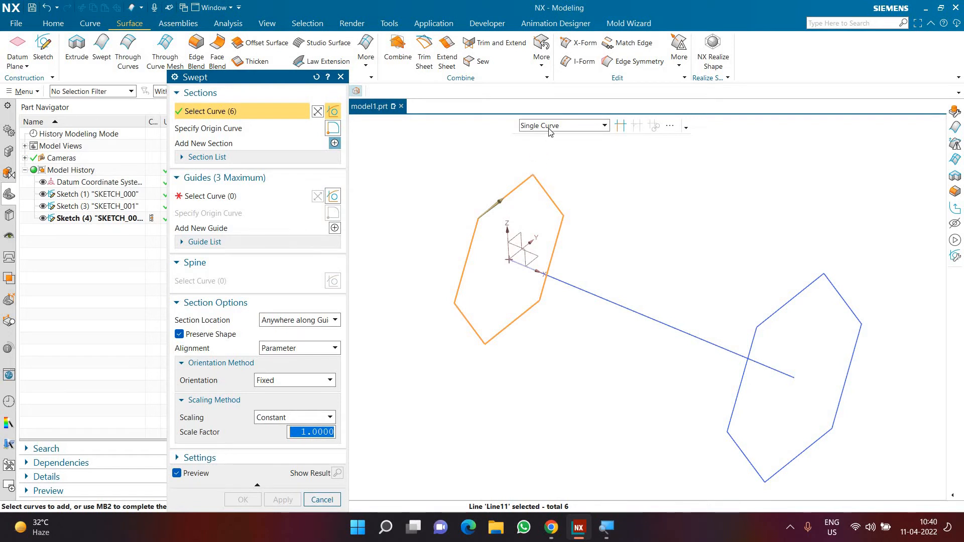
Deselect the individually picked sides and reselect the whole origin hexagon with the Connected Curves rule.
{"action": "left_click", "coordinate": [517, 188], "text": "shift"}
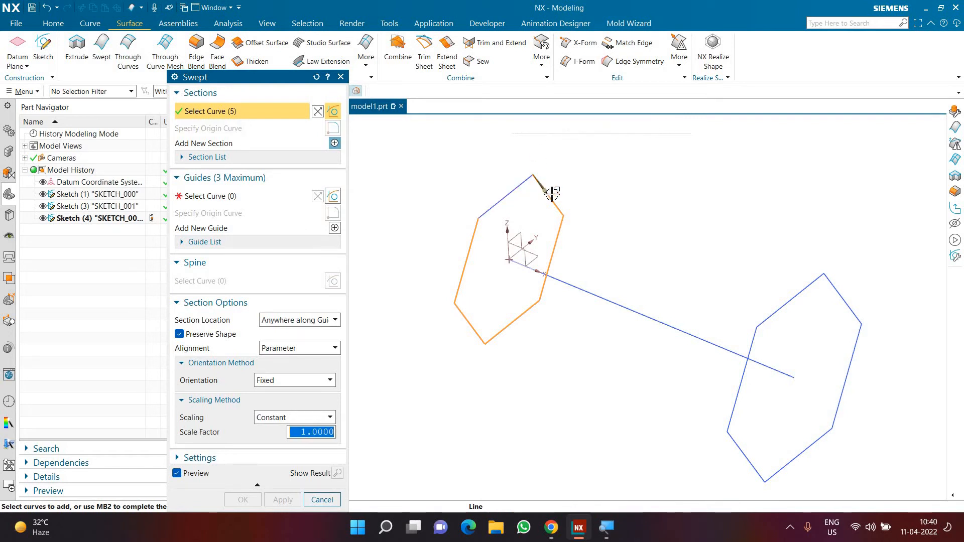
{"action": "left_click", "coordinate": [551, 197], "text": "shift"}
{"action": "left_click", "coordinate": [557, 239], "text": "shift"}
{"action": "left_click", "coordinate": [501, 330], "text": "shift"}
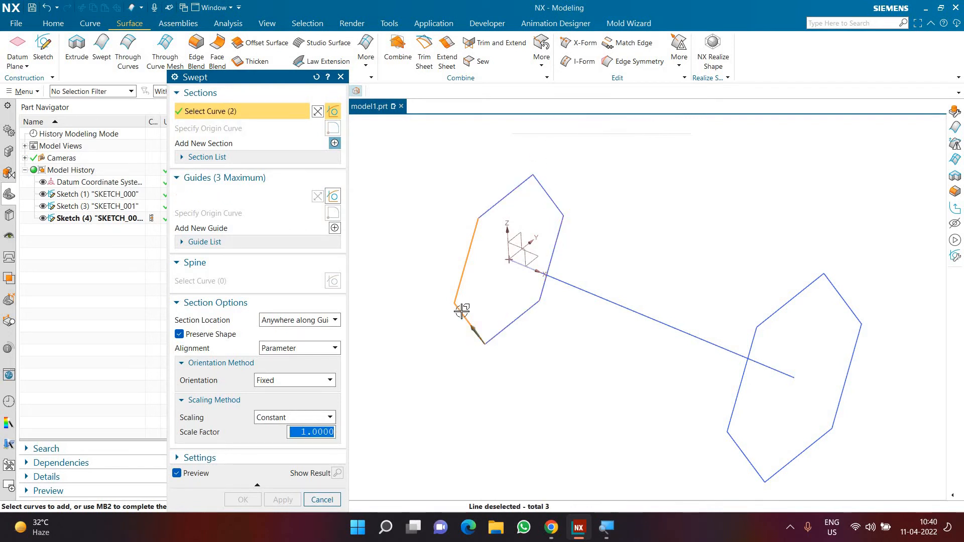
{"action": "left_click", "coordinate": [458, 308], "text": "shift"}
{"action": "left_click", "coordinate": [548, 128]}
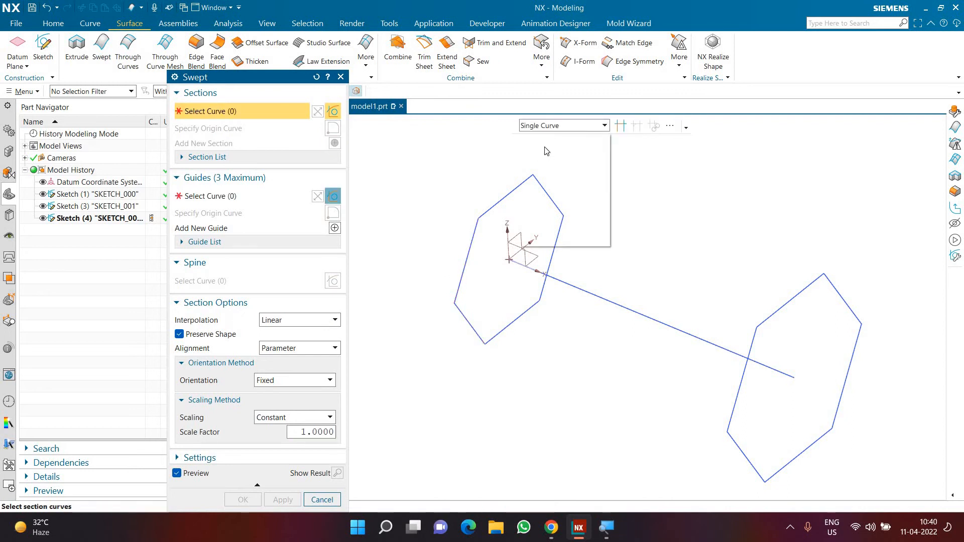
{"action": "left_click", "coordinate": [547, 151]}
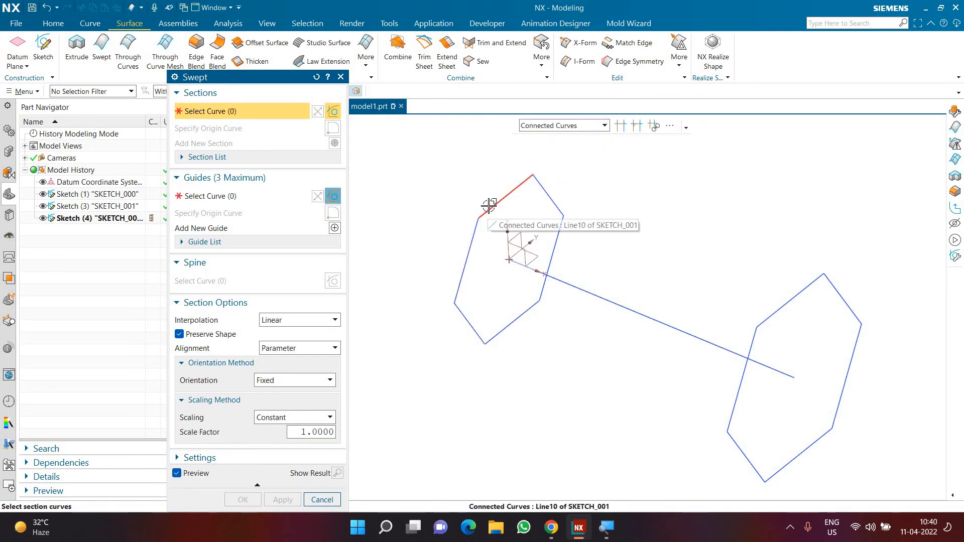
{"action": "left_click", "coordinate": [490, 207]}
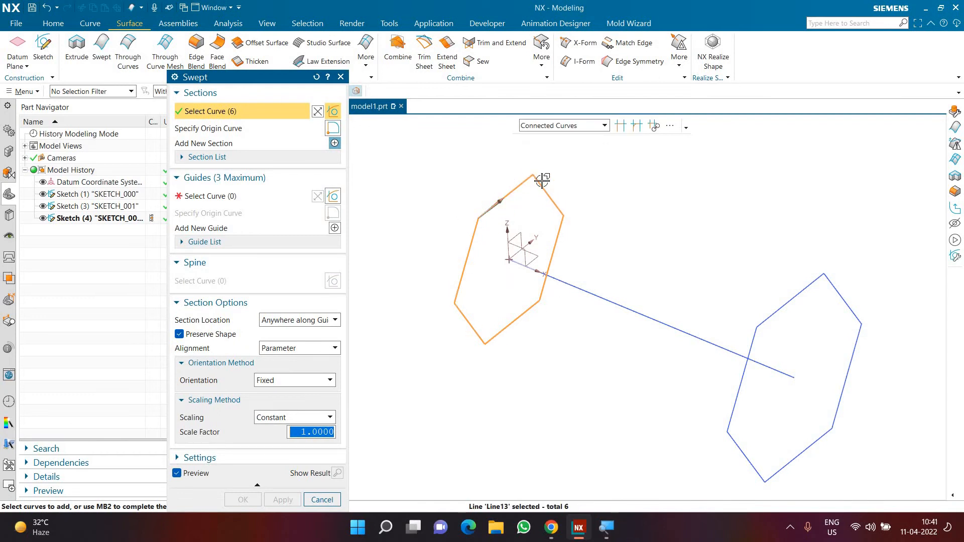
Add the larger hexagon at the line's far end as a second section and select the straight line as the guide.
{"action": "left_click", "coordinate": [311, 157]}
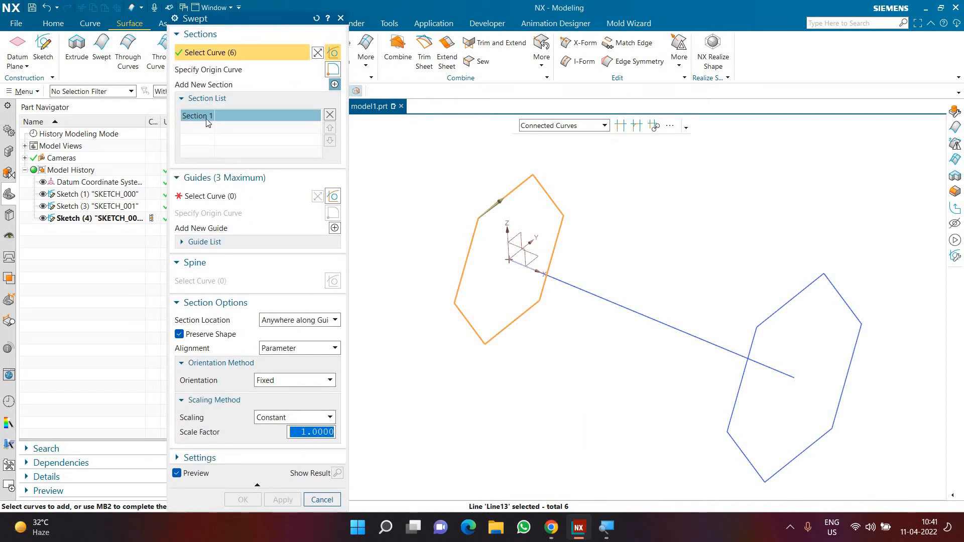
{"action": "left_click", "coordinate": [335, 85]}
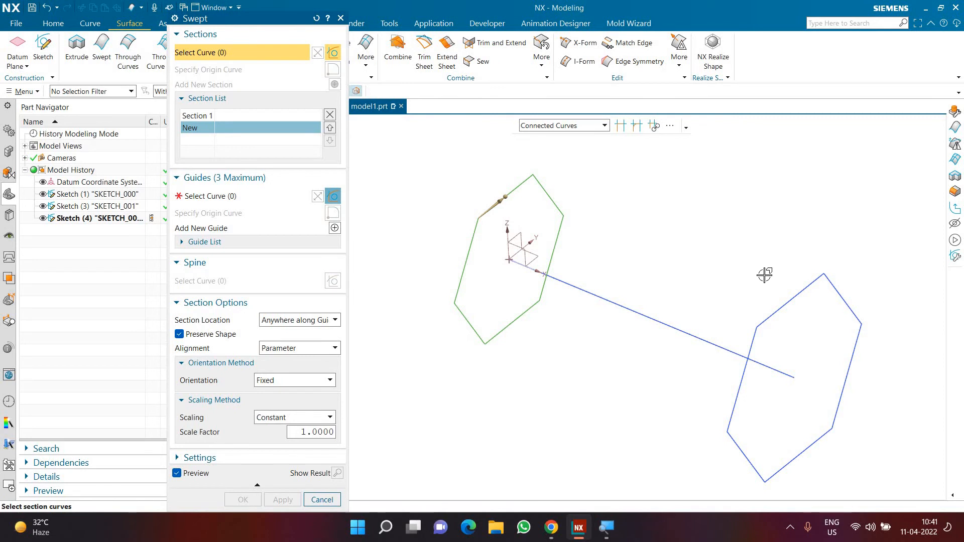
{"action": "left_click", "coordinate": [770, 315]}
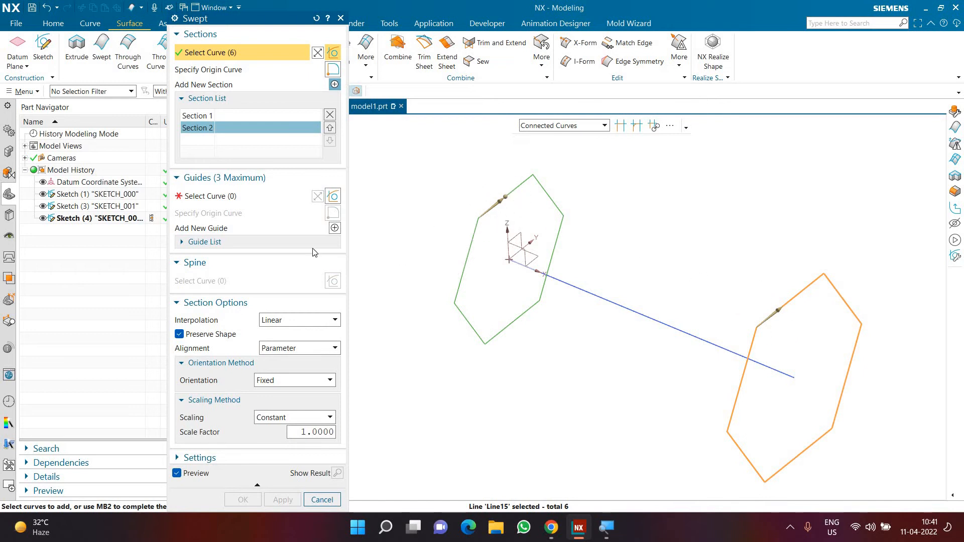
{"action": "left_click", "coordinate": [233, 199]}
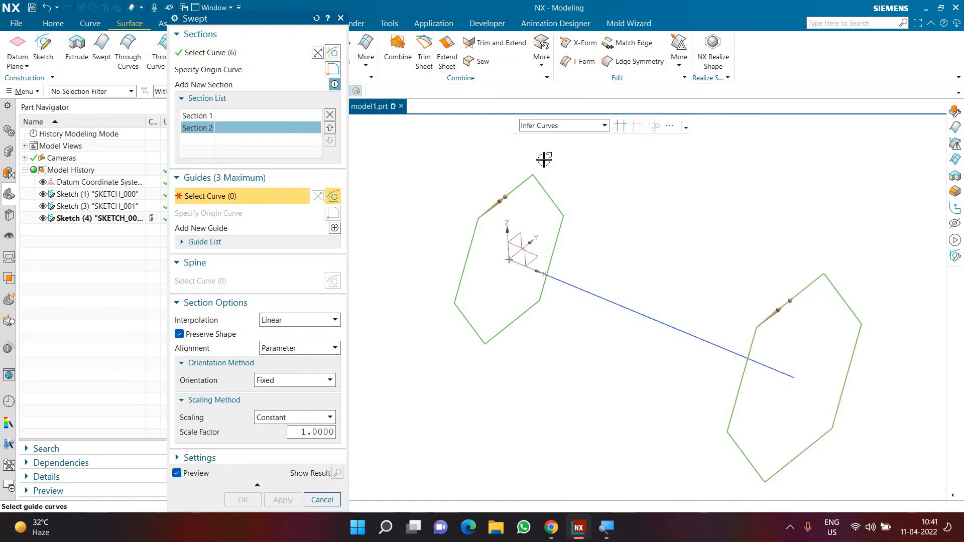
{"action": "left_click", "coordinate": [563, 284]}
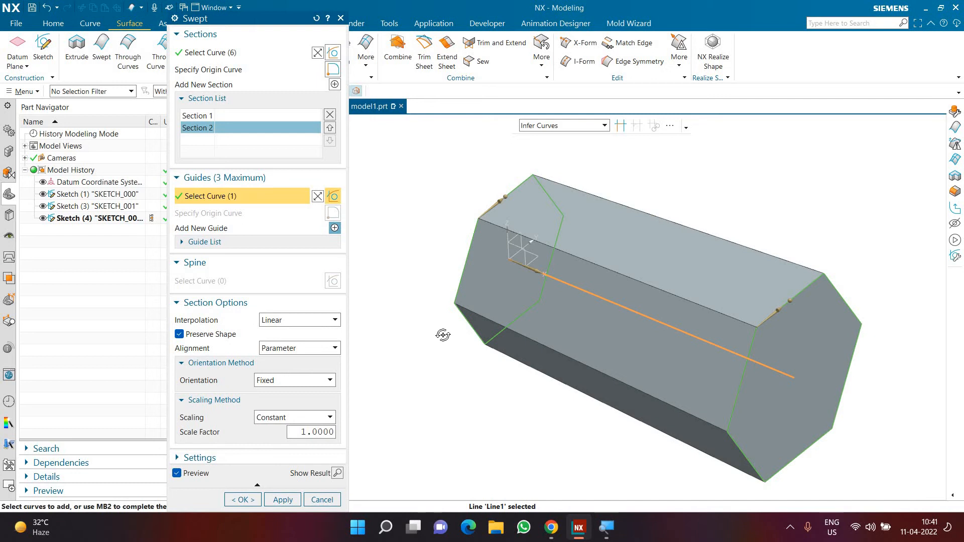
Compare the start points and directions of the two hexagonal sections by highlighting each one in the section list.
{"action": "middle_click_drag", "start_coordinate": [442, 336], "coordinate": [465, 226]}
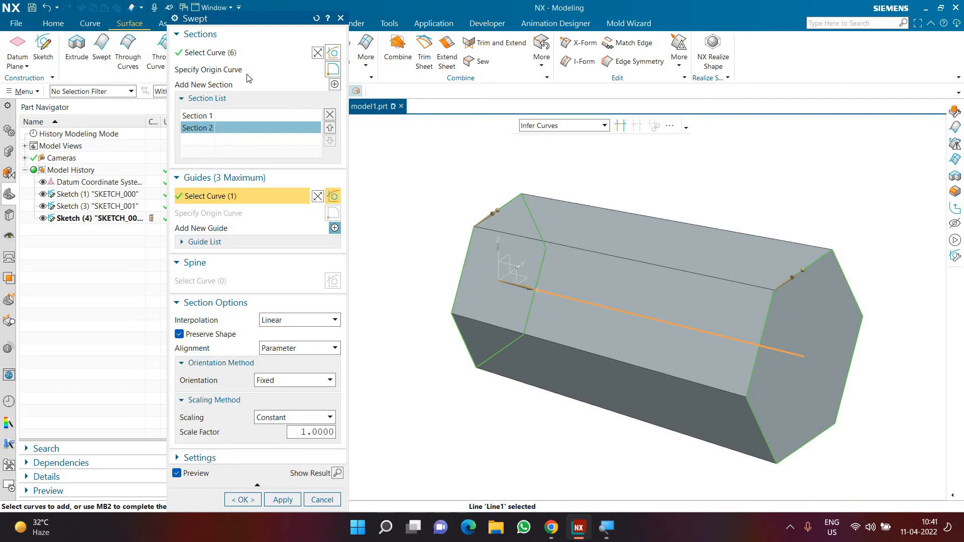
{"action": "left_click", "coordinate": [219, 116]}
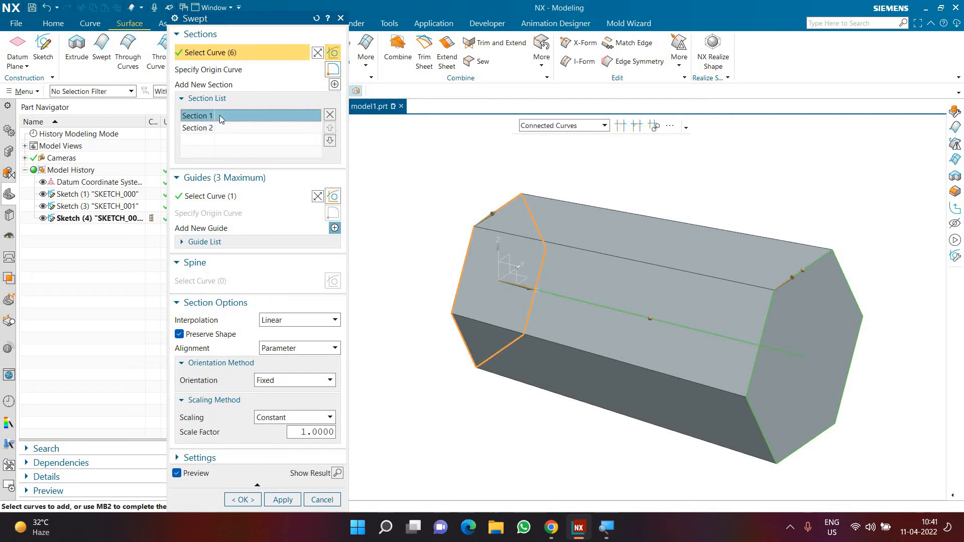
{"action": "left_click", "coordinate": [218, 128]}
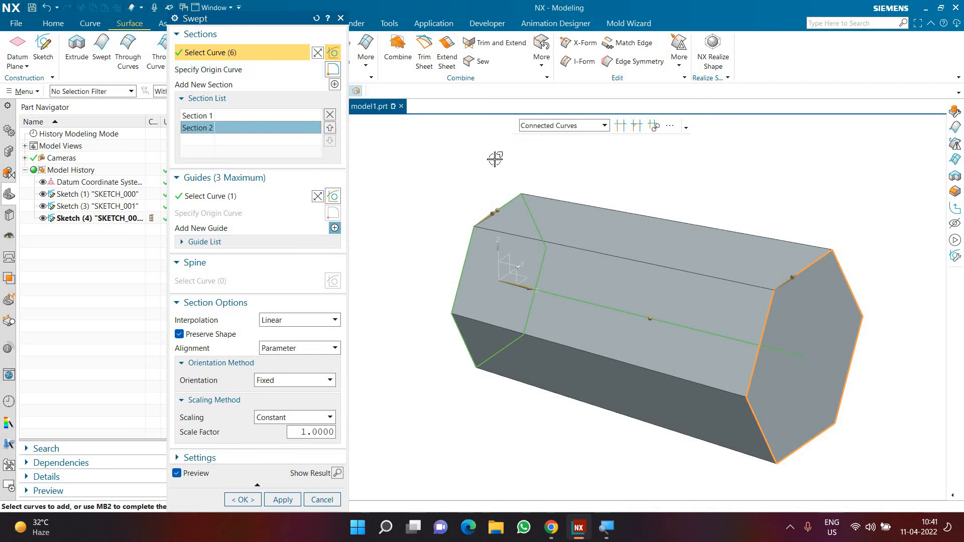
{"action": "middle_click_drag", "start_coordinate": [521, 173], "coordinate": [521, 179]}
{"action": "left_click", "coordinate": [216, 116]}
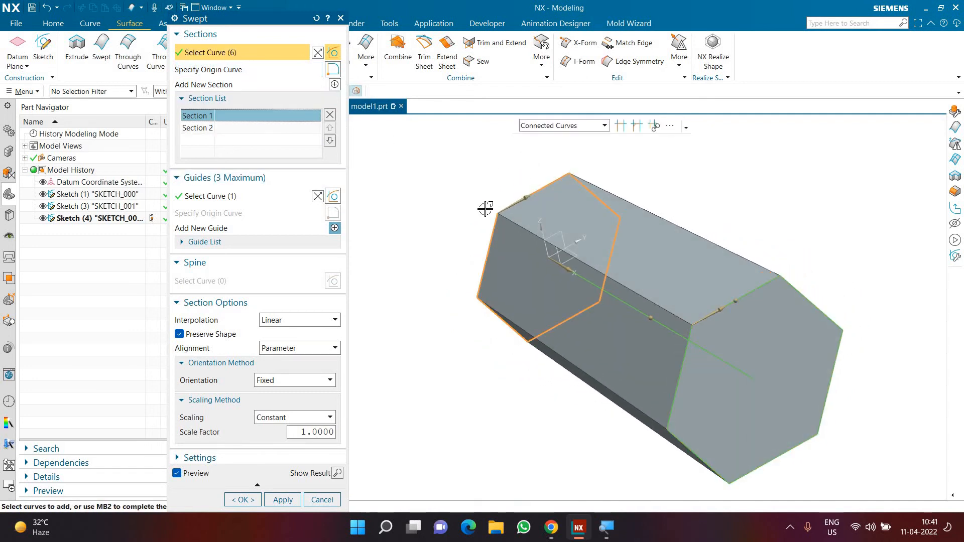
{"action": "left_click", "coordinate": [207, 127]}
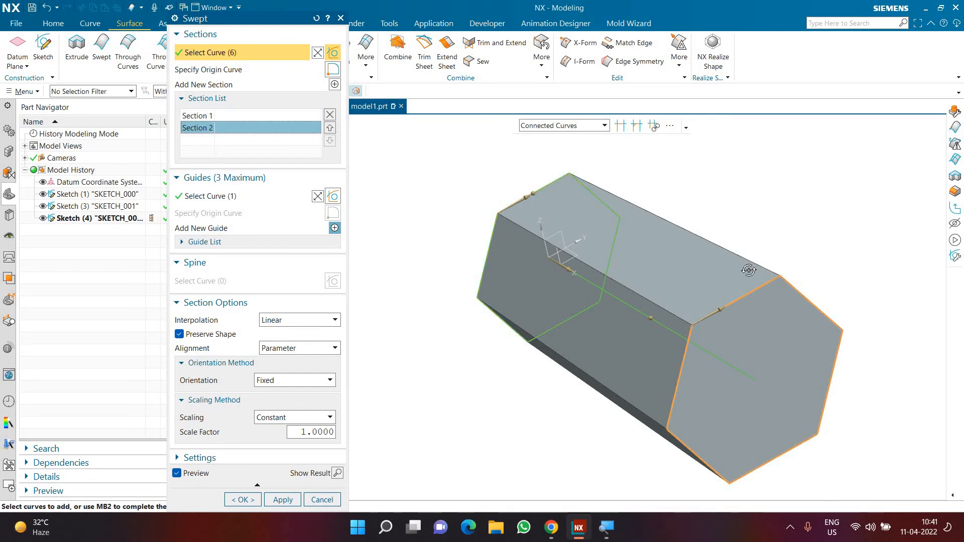
{"action": "middle_click_drag", "start_coordinate": [749, 271], "coordinate": [724, 290]}
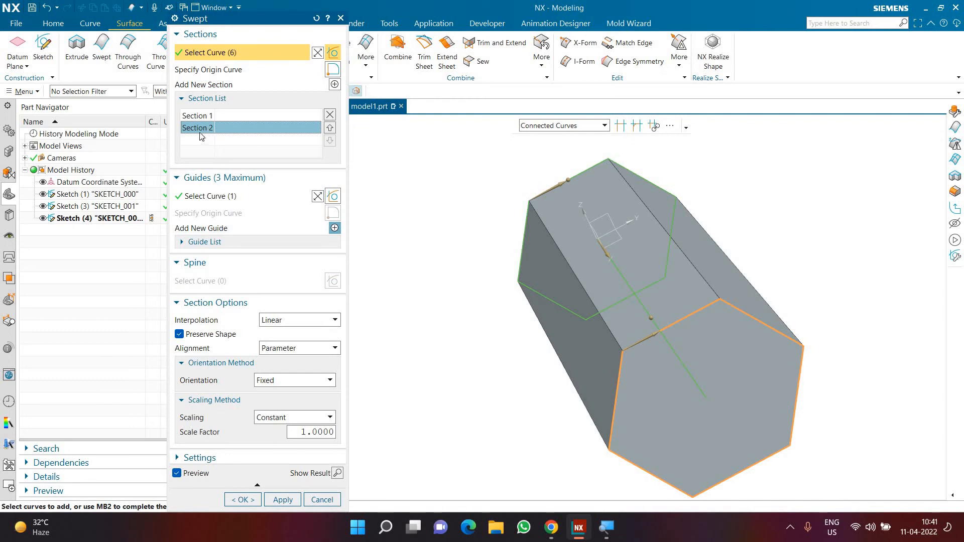
Try twisting the sweep by moving the far section's origin curve to the adjacent hexagon side, and discard the Swept feature.
{"action": "left_click", "coordinate": [227, 73]}
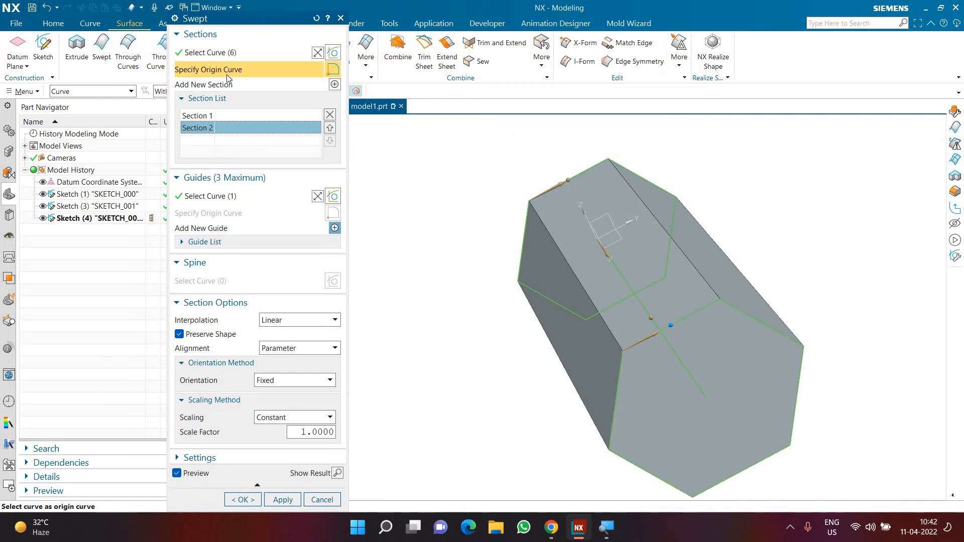
{"action": "left_click", "coordinate": [731, 304]}
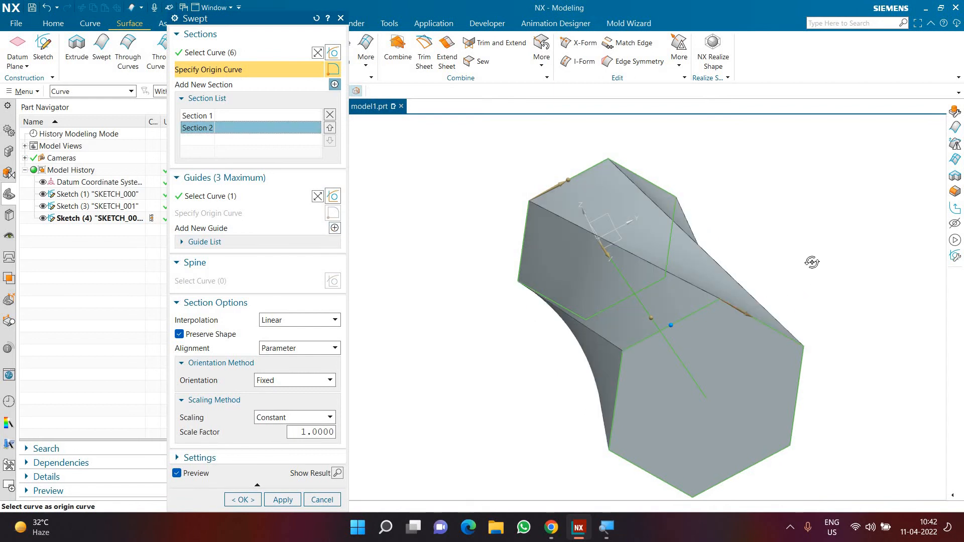
{"action": "mouse_move", "coordinate": [812, 262]}
{"action": "middle_mouse_down"}
{"action": "mouse_move", "coordinate": [824, 263]}
{"action": "mouse_move", "coordinate": [788, 267]}
{"action": "mouse_move", "coordinate": [814, 264]}
{"action": "mouse_move", "coordinate": [802, 276]}
{"action": "mouse_move", "coordinate": [807, 267]}
{"action": "middle_mouse_up"}
{"action": "left_click", "coordinate": [586, 174]}
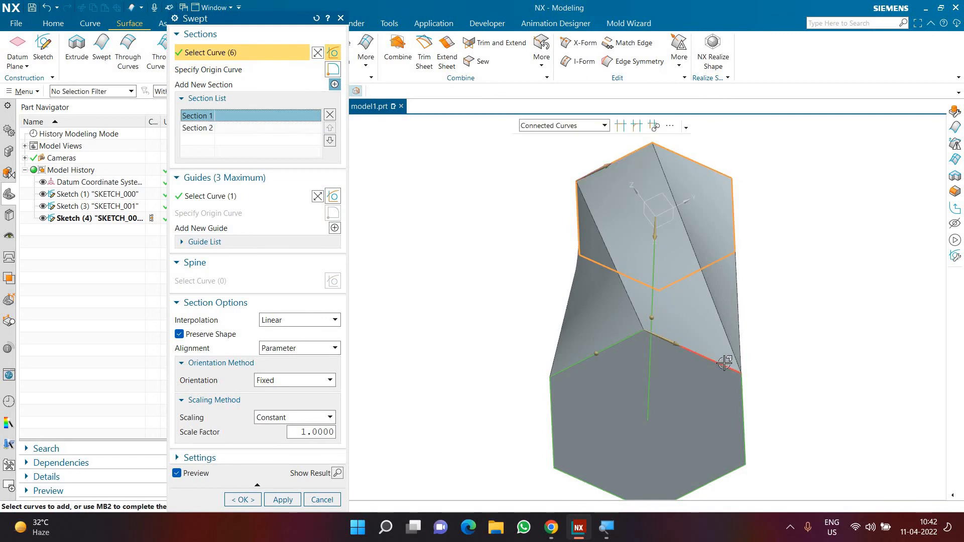
{"action": "key", "text": "Escape"}
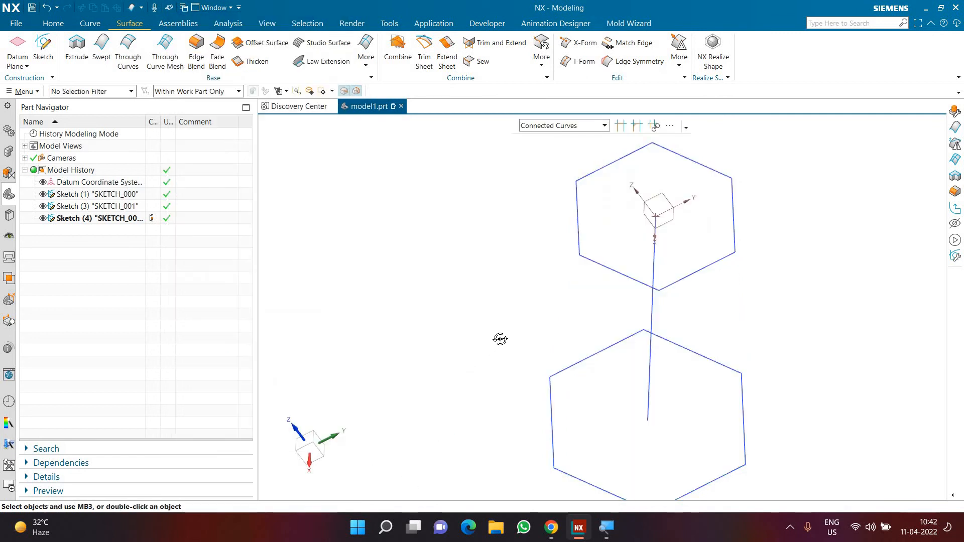
Create an On Path sketch on the straight line at 50% arc length, oriented normal to the path.
{"action": "middle_click_drag", "start_coordinate": [501, 340], "coordinate": [659, 288]}
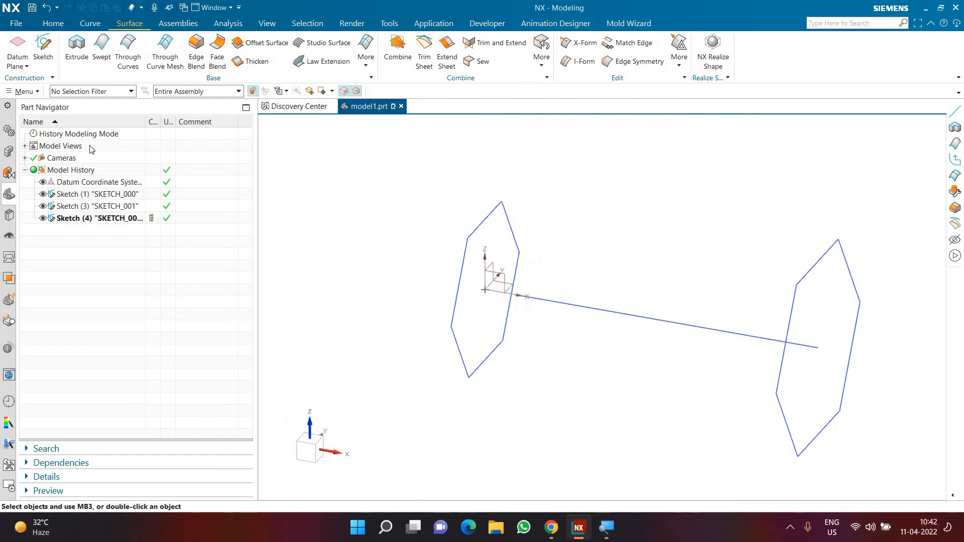
{"action": "left_click", "coordinate": [50, 59]}
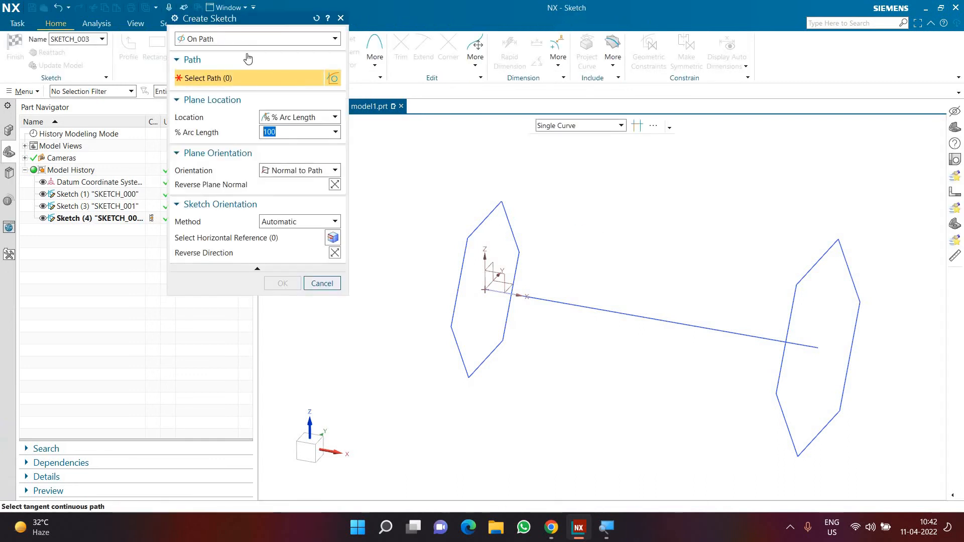
{"action": "left_click", "coordinate": [608, 311]}
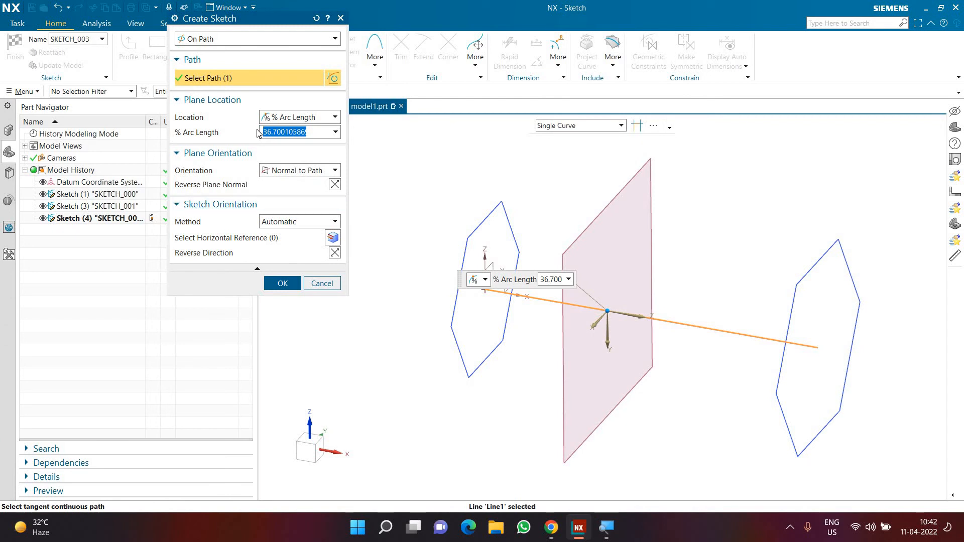
{"action": "type", "text": "50"}
{"action": "key", "text": "Return"}
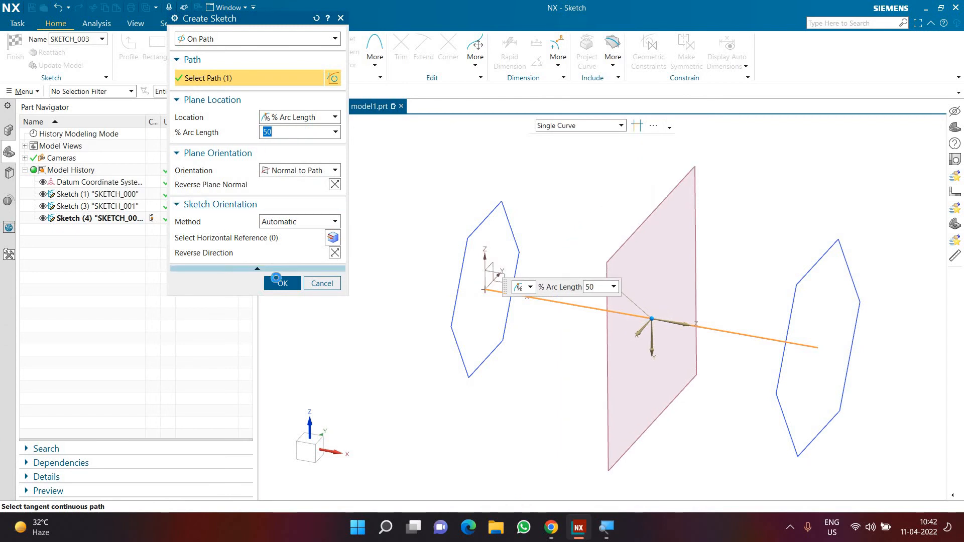
{"action": "left_click", "coordinate": [281, 283]}
Offset the origin hexagon 20 mm inward in the mid-path sketch and finish the sketch.
{"action": "left_click", "coordinate": [341, 40]}
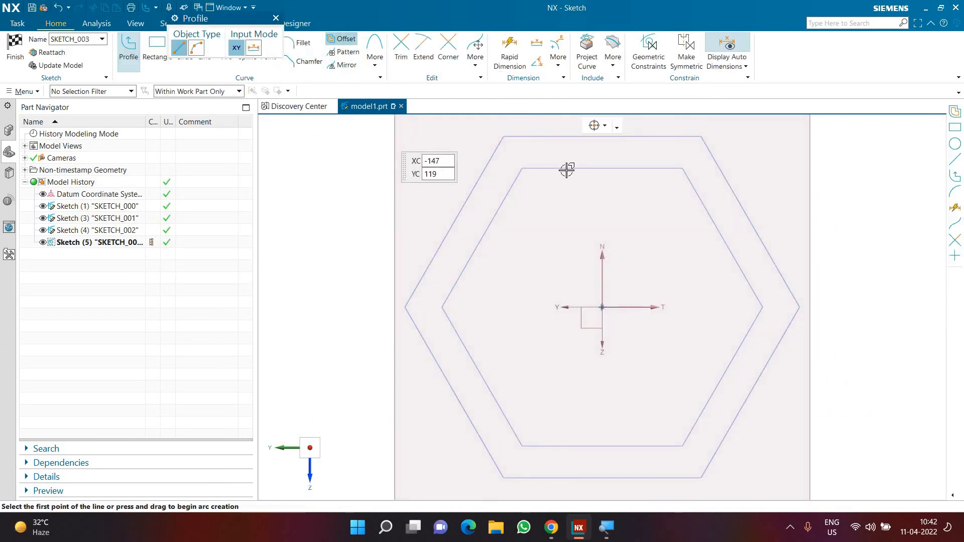
{"action": "left_click", "coordinate": [562, 169]}
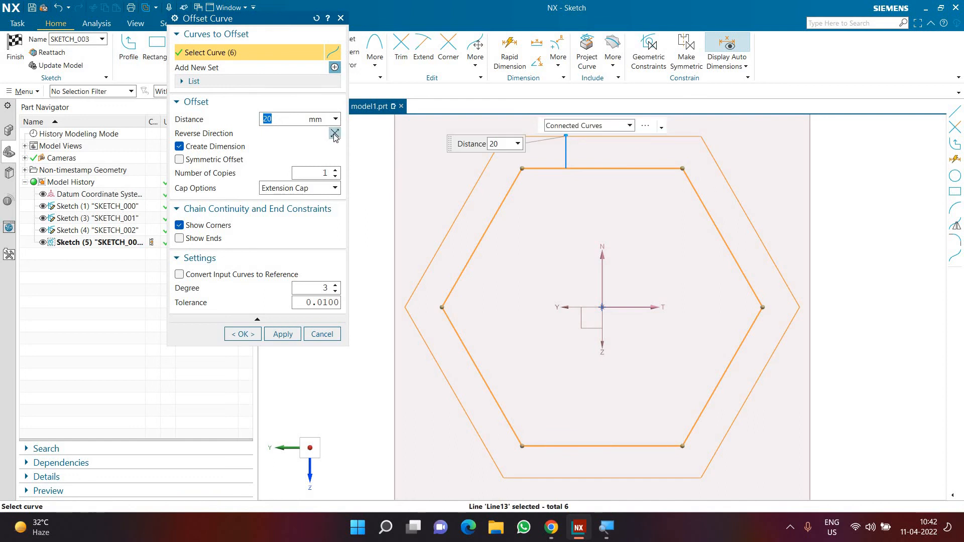
{"action": "left_click", "coordinate": [335, 133]}
{"action": "left_click", "coordinate": [237, 336]}
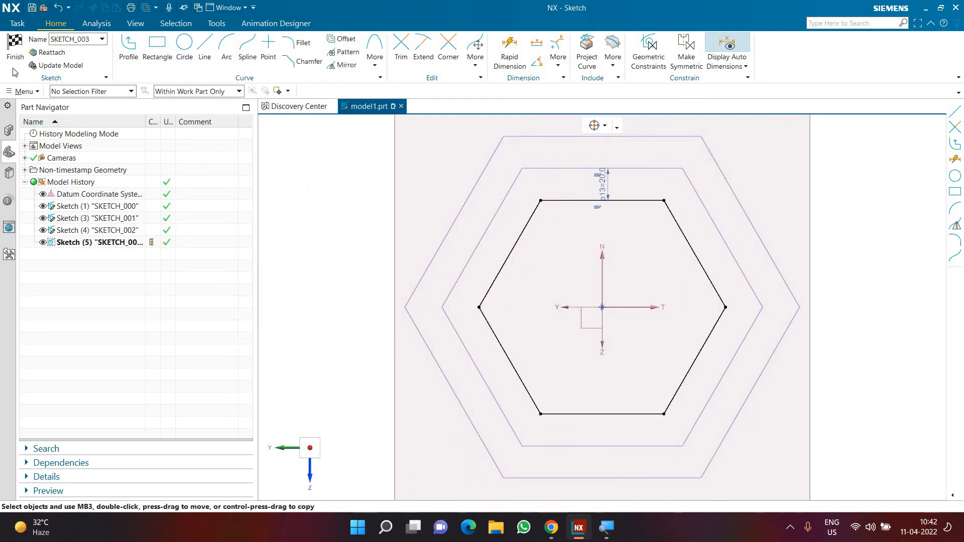
{"action": "left_click", "coordinate": [14, 50]}
{"action": "left_click", "coordinate": [648, 266]}
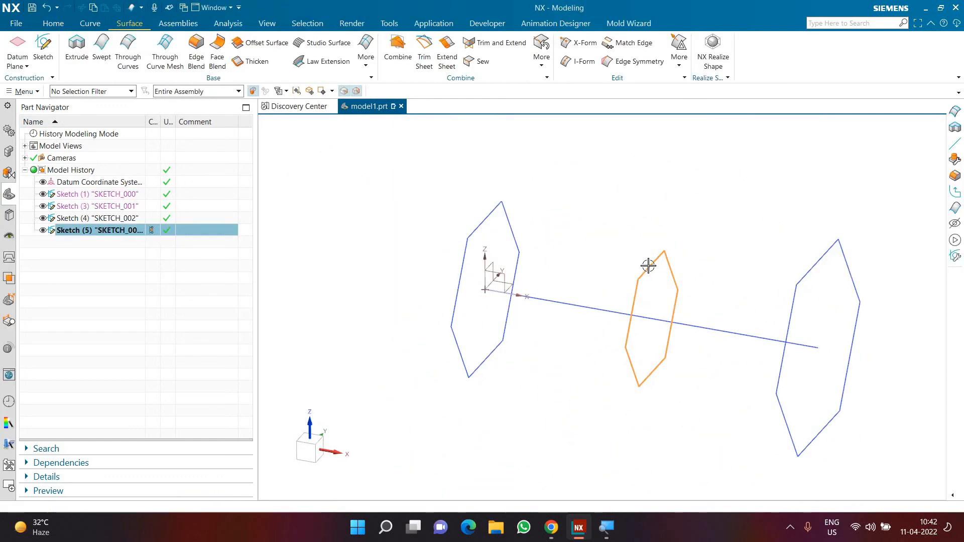
{"action": "key", "text": "Escape"}
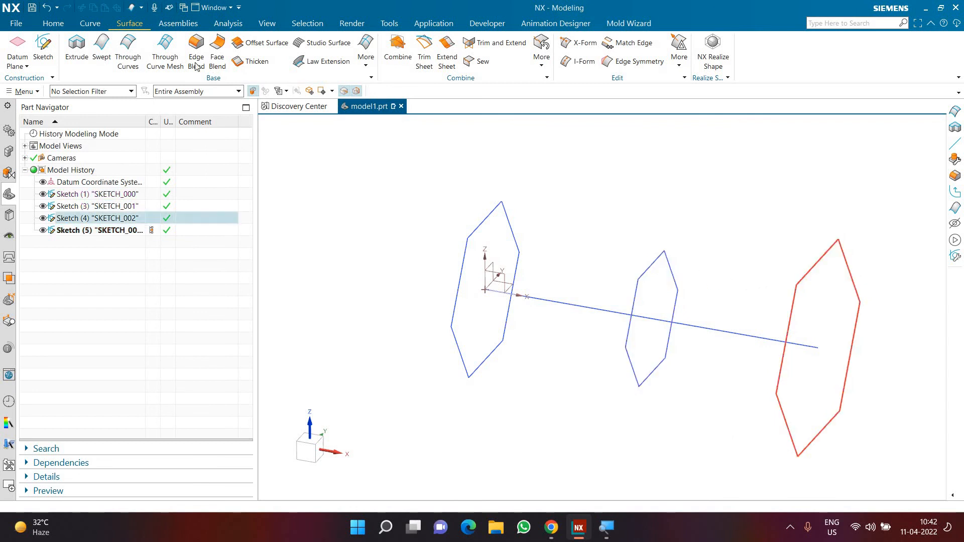
Start a Swept feature and add the origin, middle and far-end hexagons as three separate sections.
{"action": "left_click", "coordinate": [128, 53]}
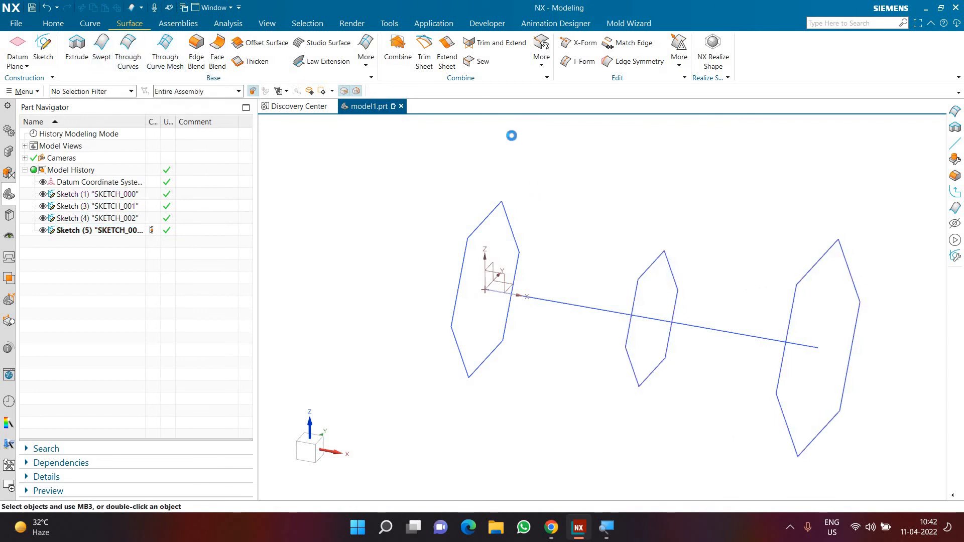
{"action": "left_click", "coordinate": [472, 230]}
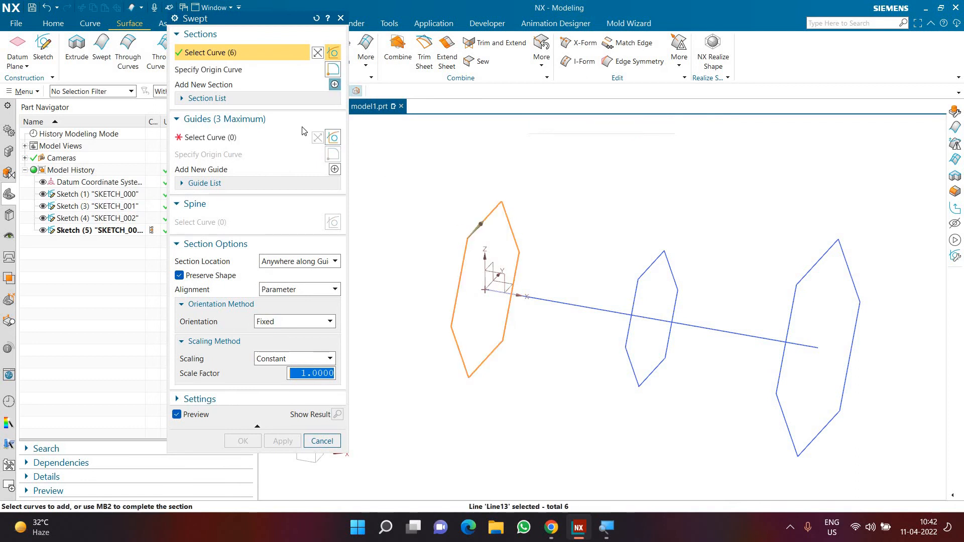
{"action": "left_click", "coordinate": [335, 85]}
{"action": "left_click", "coordinate": [641, 272]}
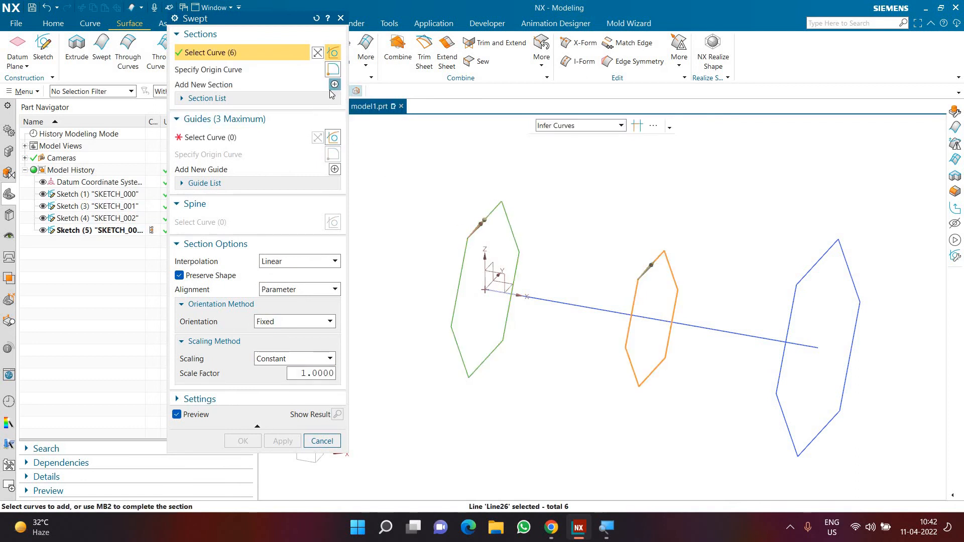
{"action": "left_click", "coordinate": [335, 84]}
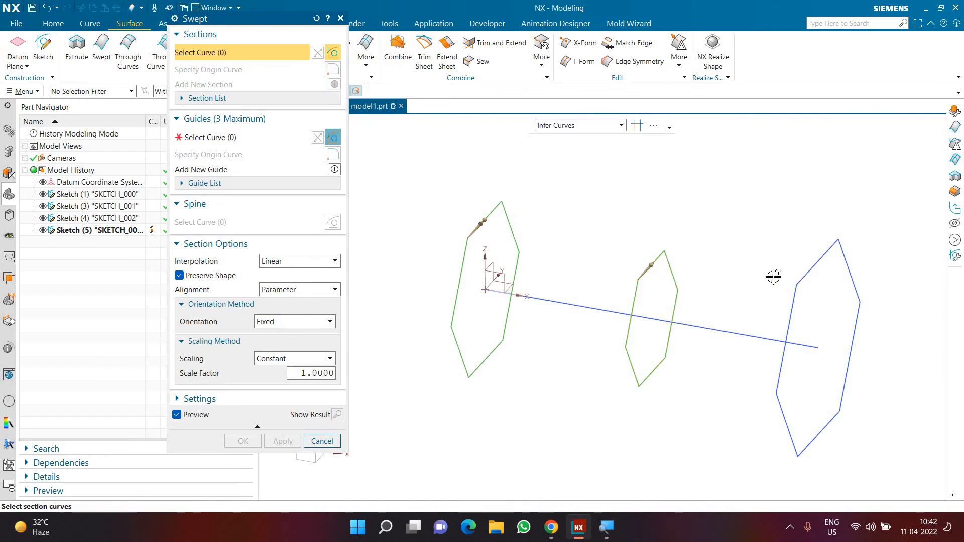
{"action": "left_click", "coordinate": [807, 273]}
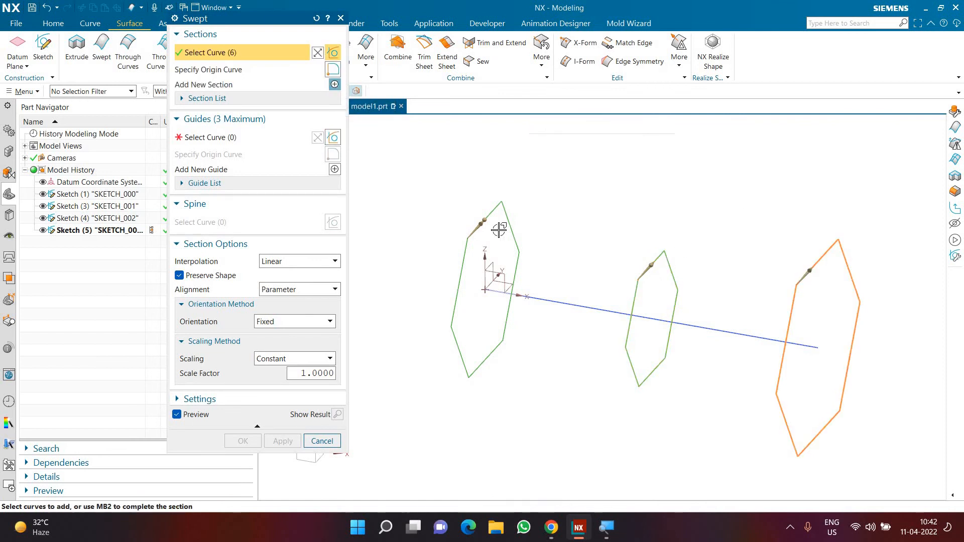
Select the straight line as the guide for the three-section sweep and inspect the preview.
{"action": "left_click", "coordinate": [274, 139]}
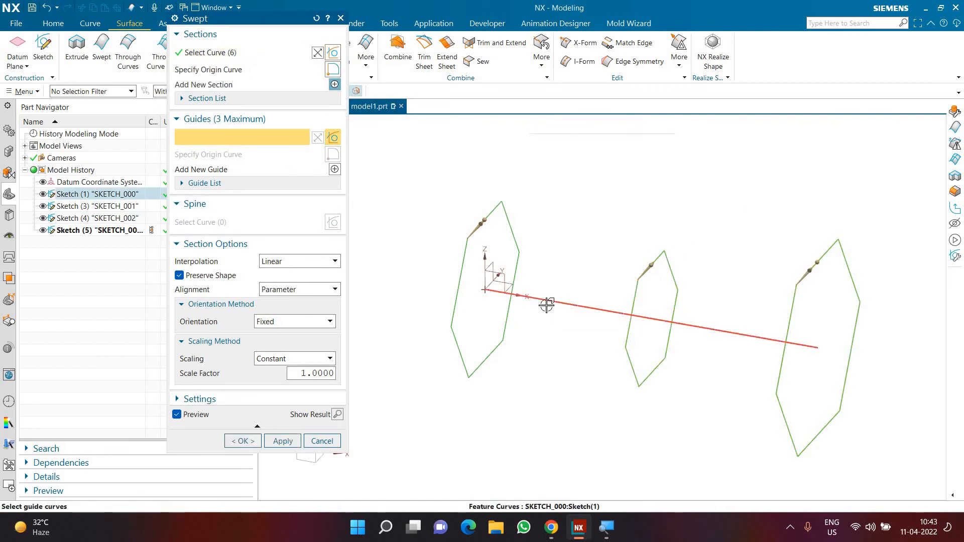
{"action": "left_click", "coordinate": [547, 305]}
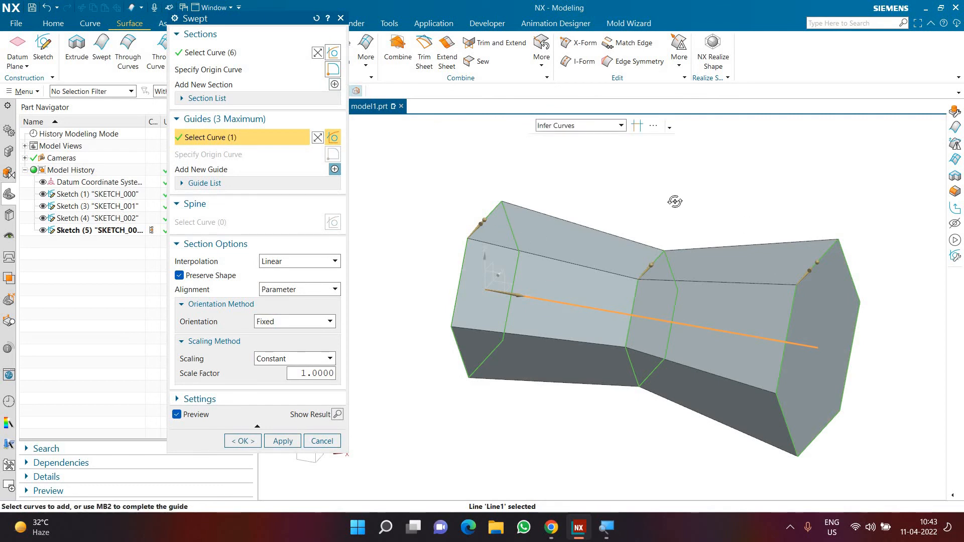
{"action": "middle_click_drag", "start_coordinate": [675, 201], "coordinate": [562, 216]}
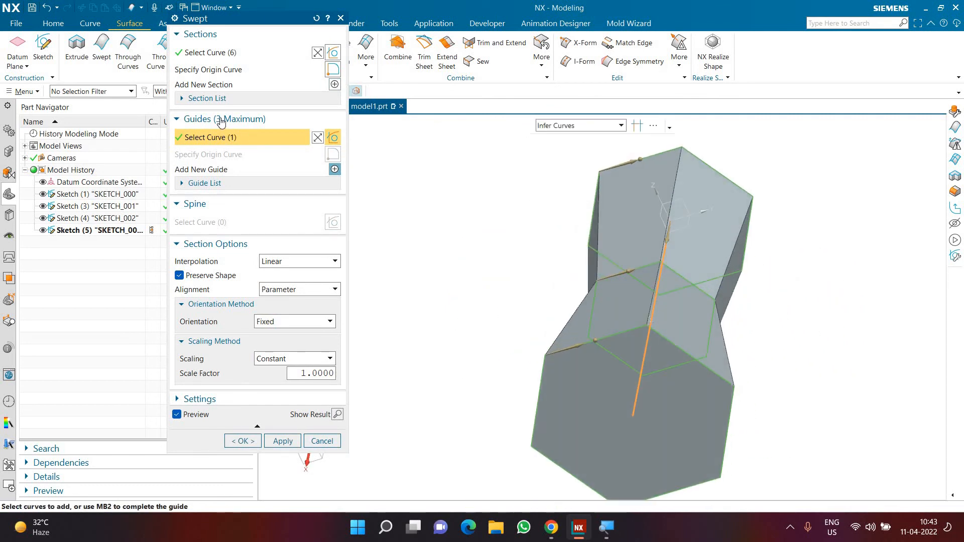
Set the middle section's origin curve to the hexagon side adjacent to its current start side.
{"action": "left_click", "coordinate": [215, 98]}
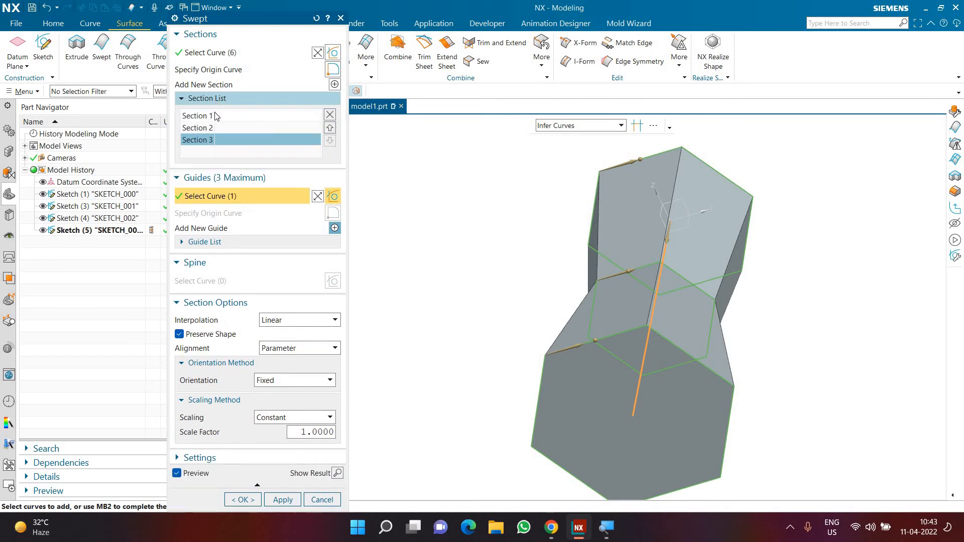
{"action": "left_click", "coordinate": [215, 116]}
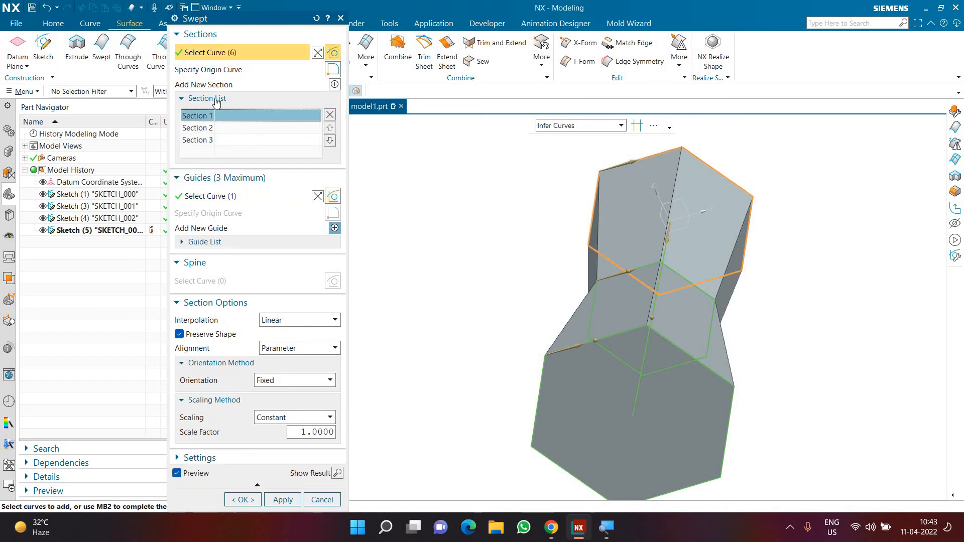
{"action": "left_click", "coordinate": [213, 128]}
{"action": "left_click", "coordinate": [211, 71]}
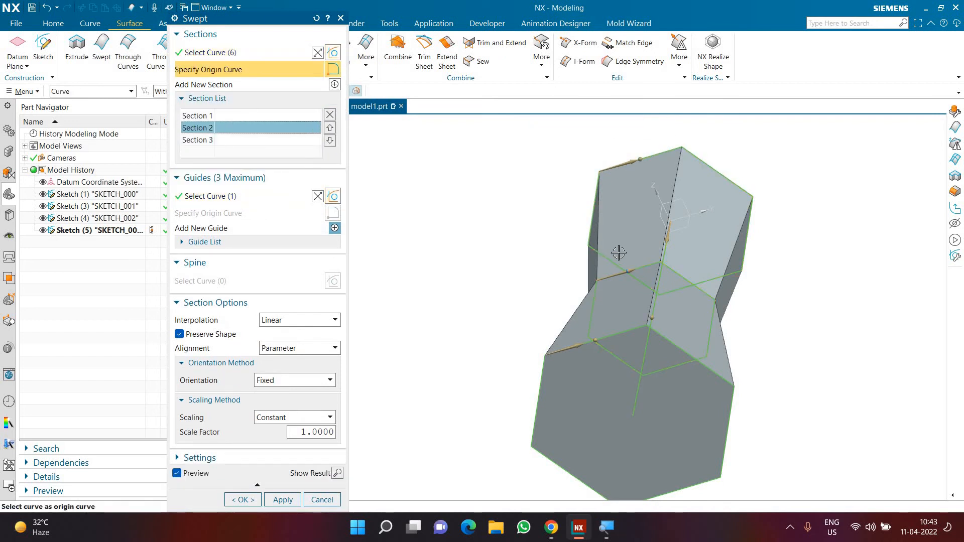
{"action": "left_click", "coordinate": [673, 270]}
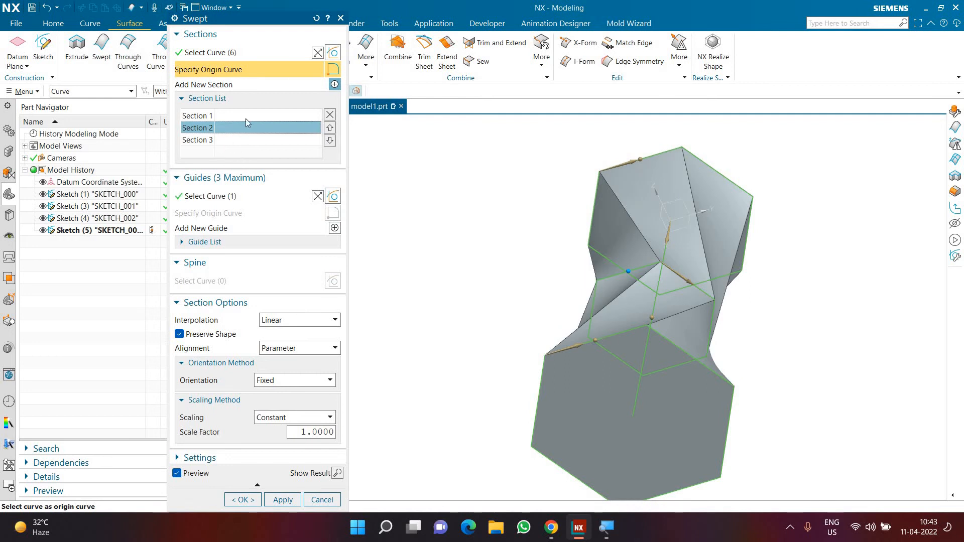
Set the far-end section's origin curve to the hexagon side two along from its start side and inspect the twisted preview.
{"action": "left_click", "coordinate": [213, 140]}
{"action": "left_click", "coordinate": [211, 71]}
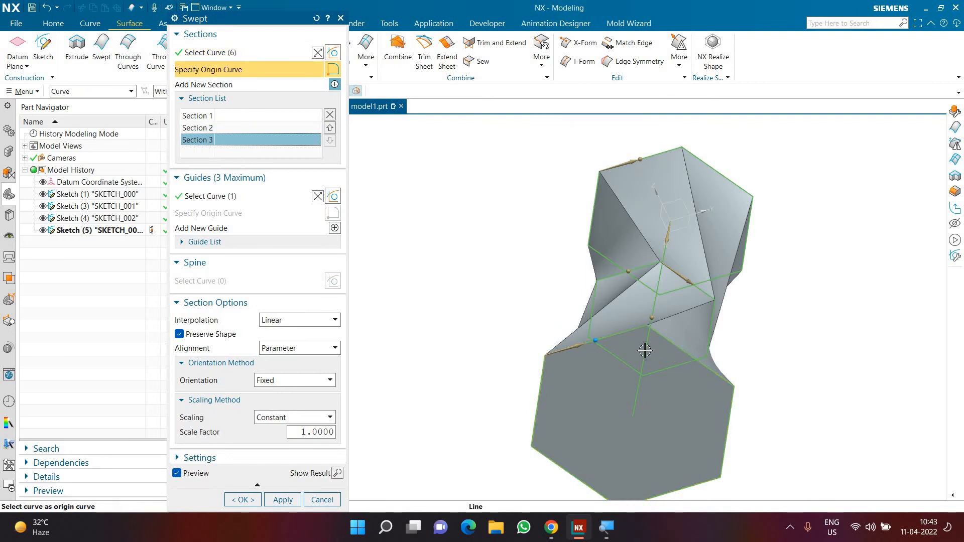
{"action": "middle_click_drag", "start_coordinate": [645, 350], "coordinate": [588, 378]}
{"action": "left_click", "coordinate": [593, 382]}
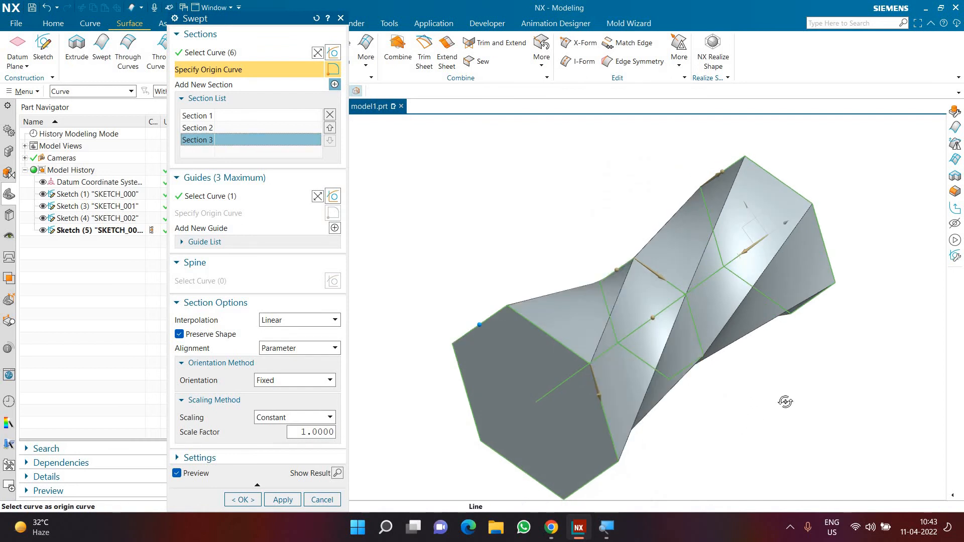
{"action": "middle_click_drag", "start_coordinate": [786, 402], "coordinate": [843, 397]}
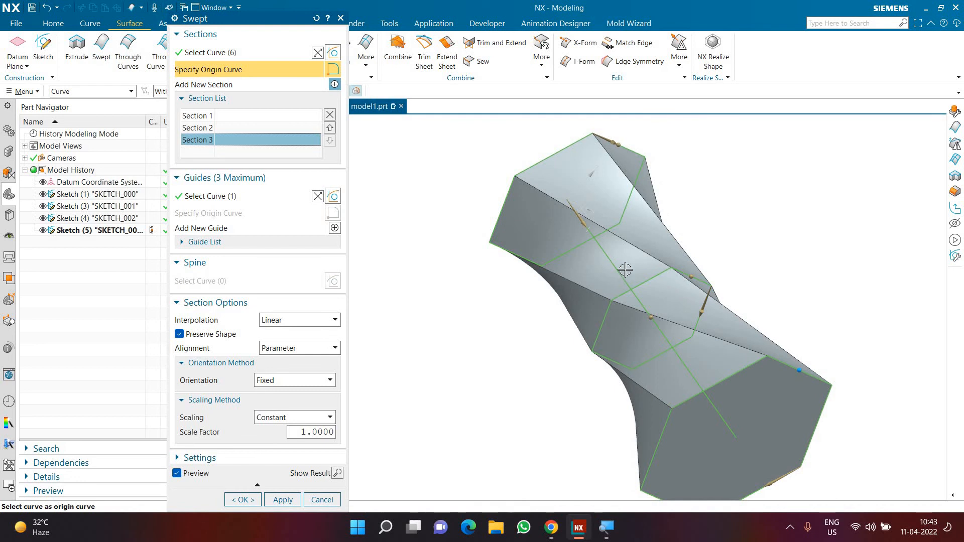
{"action": "middle_click_drag", "start_coordinate": [583, 271], "coordinate": [422, 299]}
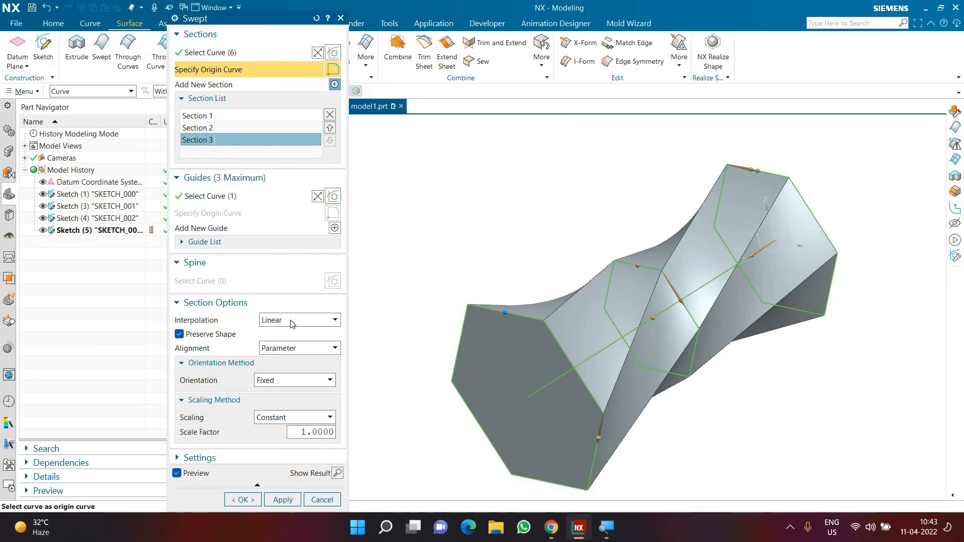
Try Cubic and Blend interpolation on the twisted three-section sweep, and return the interpolation to Linear.
{"action": "left_click", "coordinate": [291, 322]}
{"action": "left_click", "coordinate": [280, 340]}
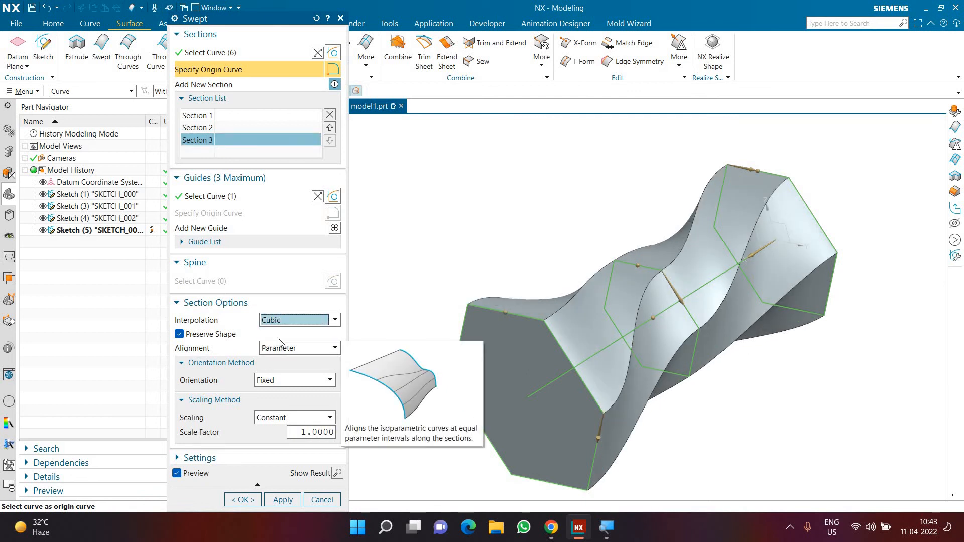
{"action": "left_click", "coordinate": [281, 321]}
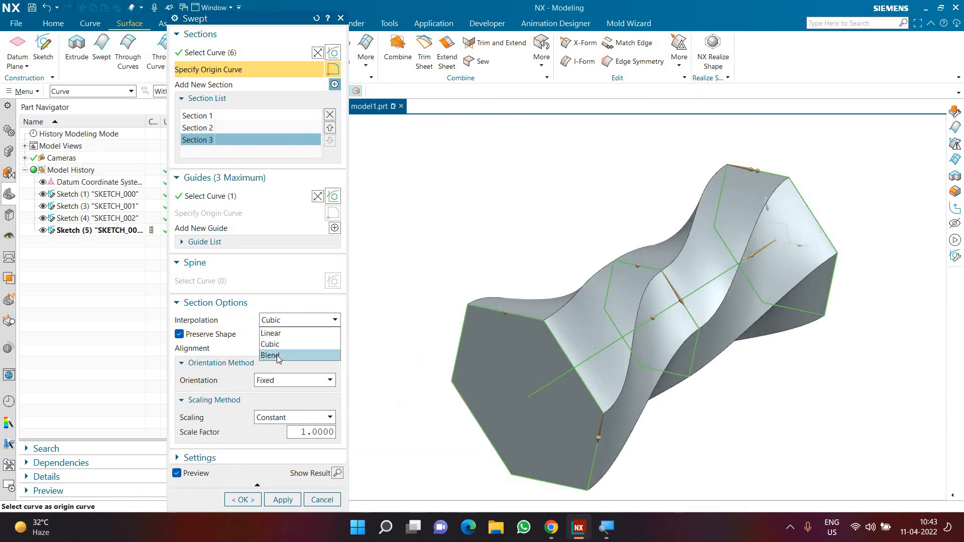
{"action": "left_click", "coordinate": [277, 354]}
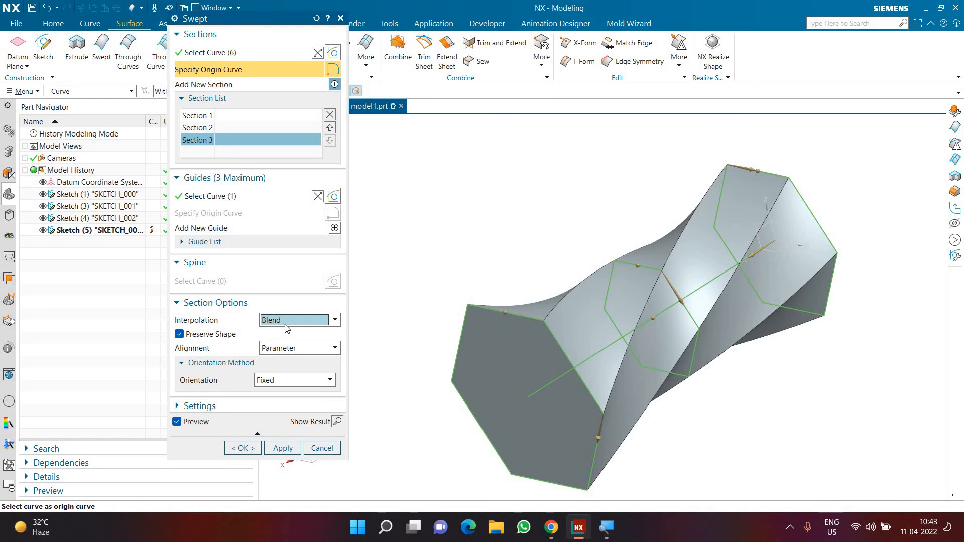
{"action": "left_click", "coordinate": [287, 328]}
{"action": "left_click", "coordinate": [285, 331]}
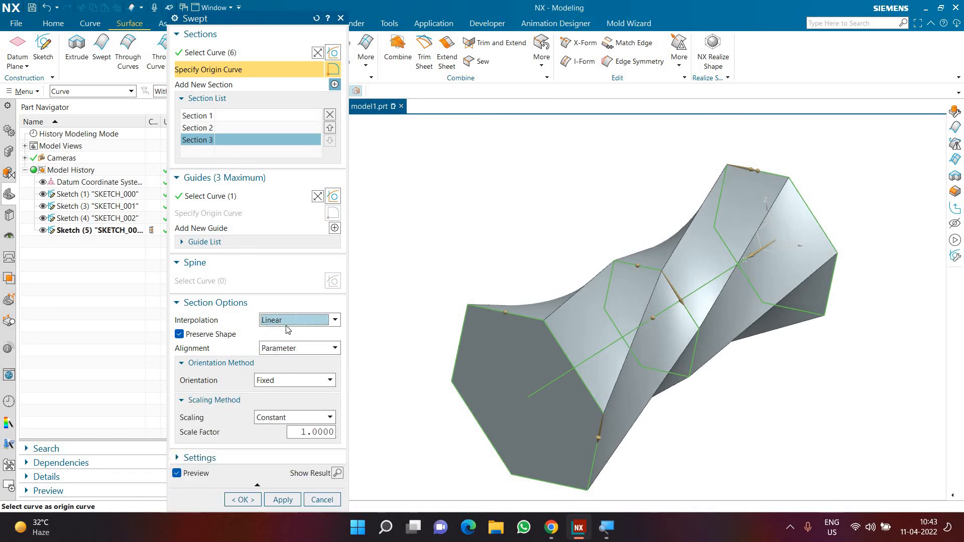
Reset the origin curves of the middle and far-end sections to the hexagon sides aligned with the first section's start side.
{"action": "middle_click_drag", "start_coordinate": [575, 226], "coordinate": [607, 261]}
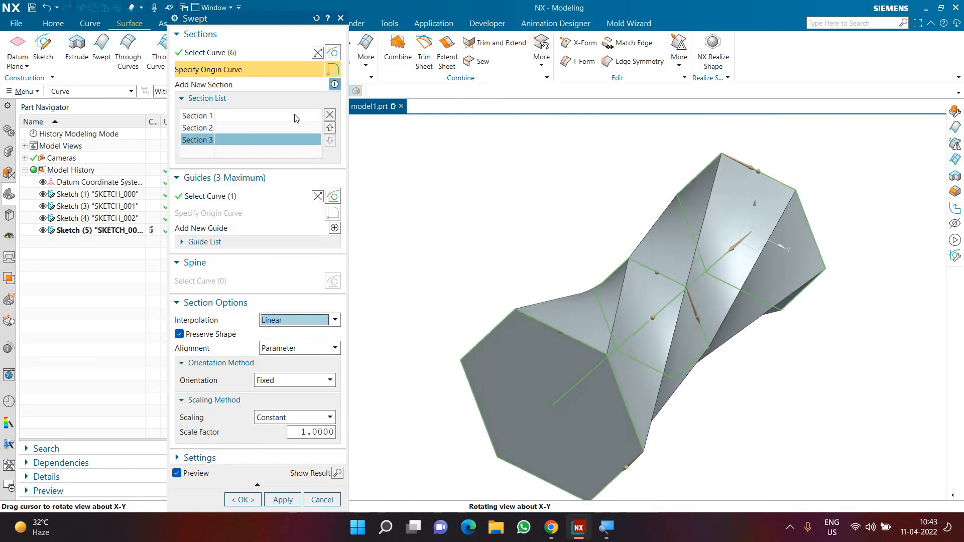
{"action": "left_click", "coordinate": [227, 129]}
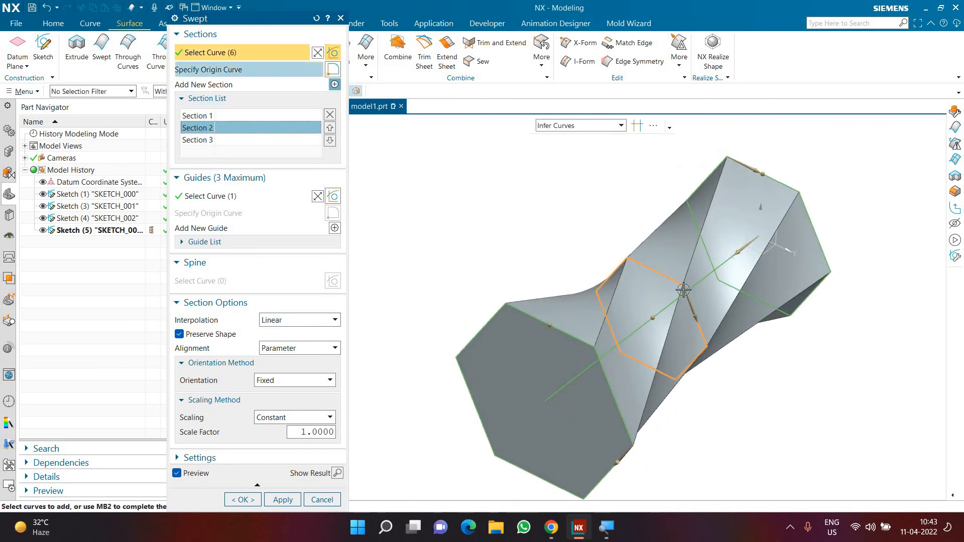
{"action": "left_click", "coordinate": [636, 270]}
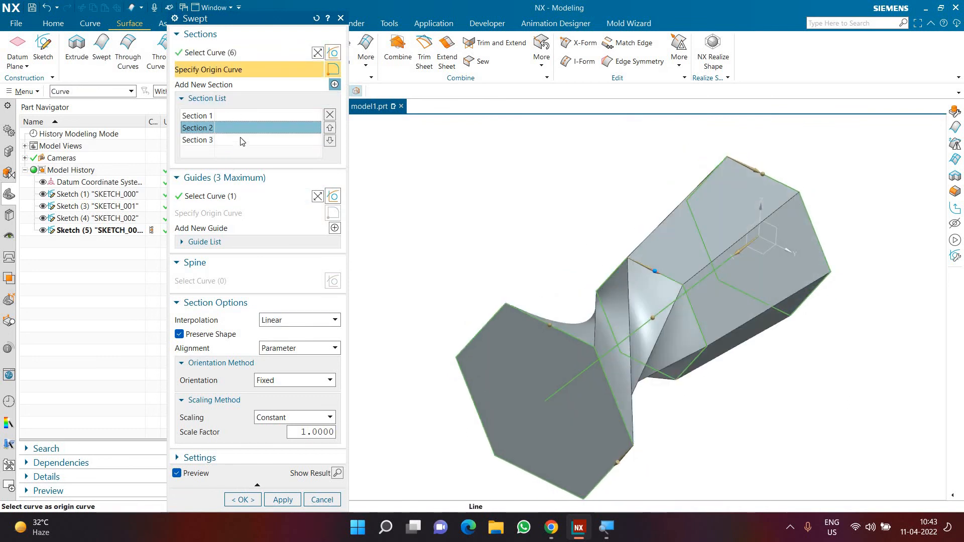
{"action": "left_click", "coordinate": [253, 140]}
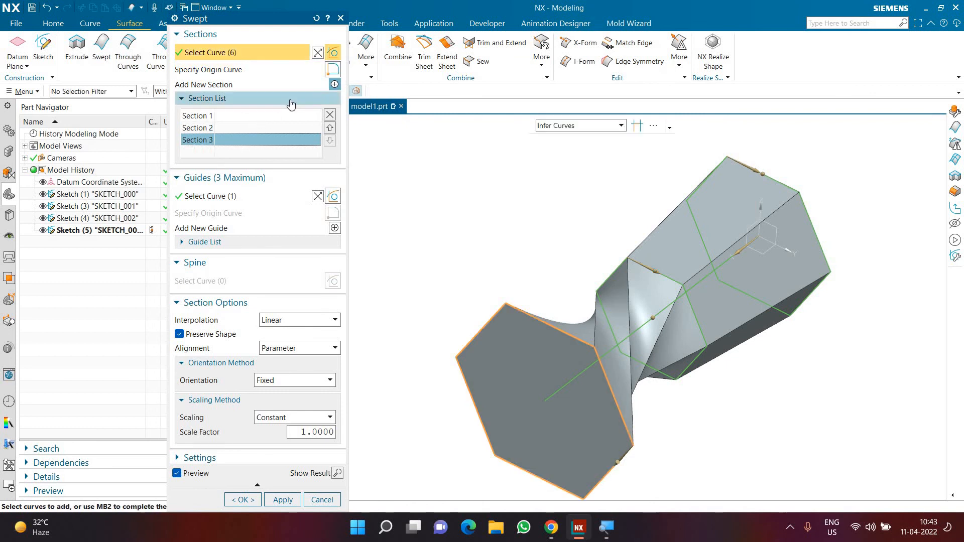
{"action": "left_click", "coordinate": [251, 70]}
{"action": "middle_click_drag", "start_coordinate": [535, 295], "coordinate": [569, 322]}
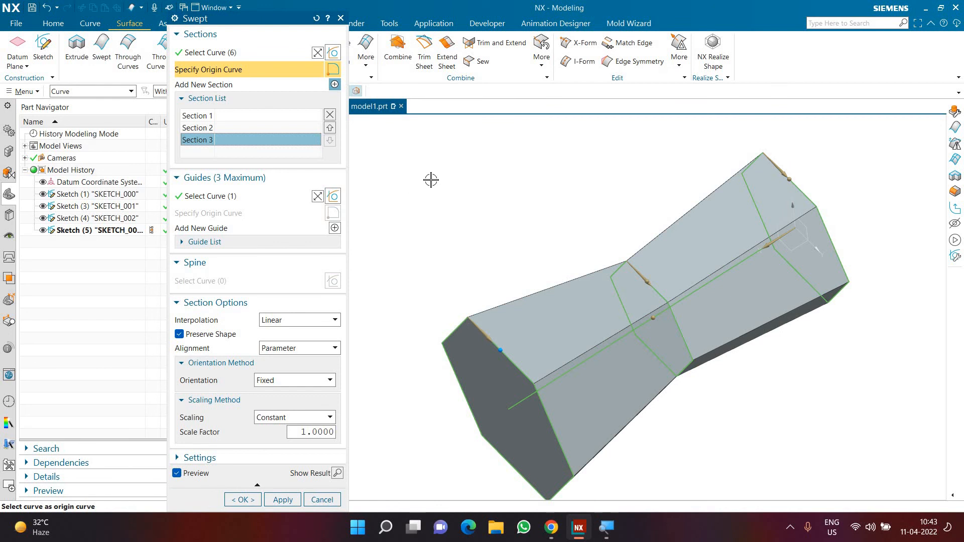
Compare Cubic and Blend interpolation on the untwisted sweep, viewing its profile squarely from the side.
{"action": "middle_click_drag", "start_coordinate": [427, 146], "coordinate": [520, 180]}
{"action": "key", "text": "F8"}
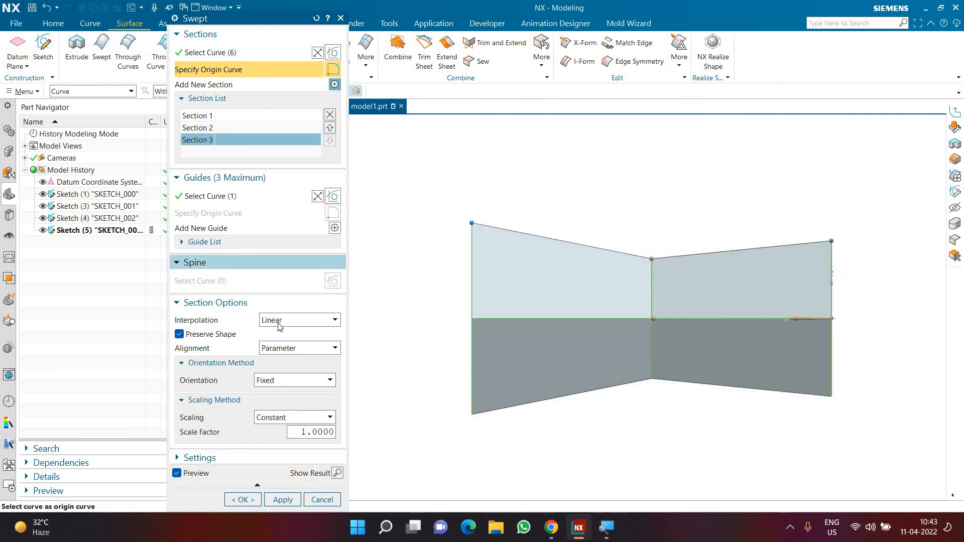
{"action": "left_click", "coordinate": [296, 319]}
{"action": "left_click", "coordinate": [281, 340]}
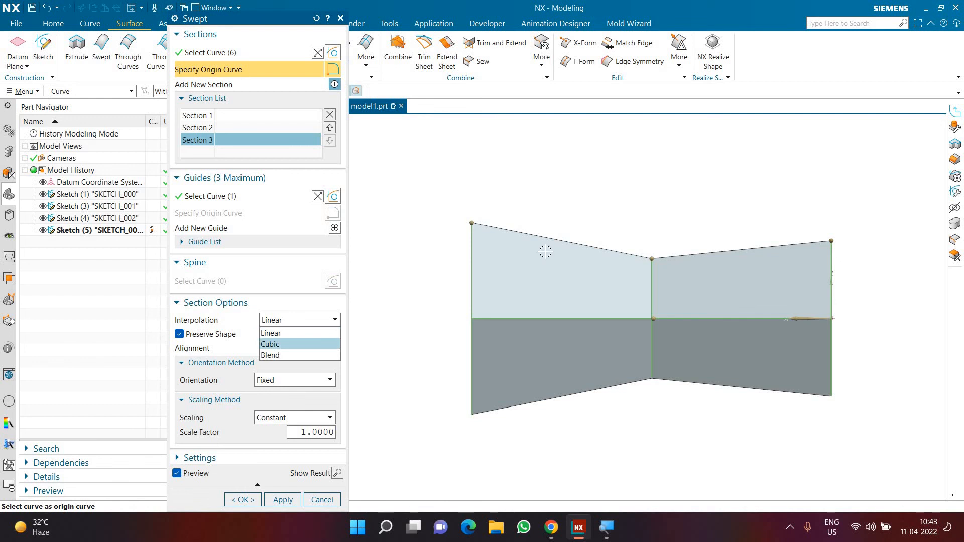
{"action": "left_click", "coordinate": [308, 327]}
{"action": "left_click", "coordinate": [298, 351]}
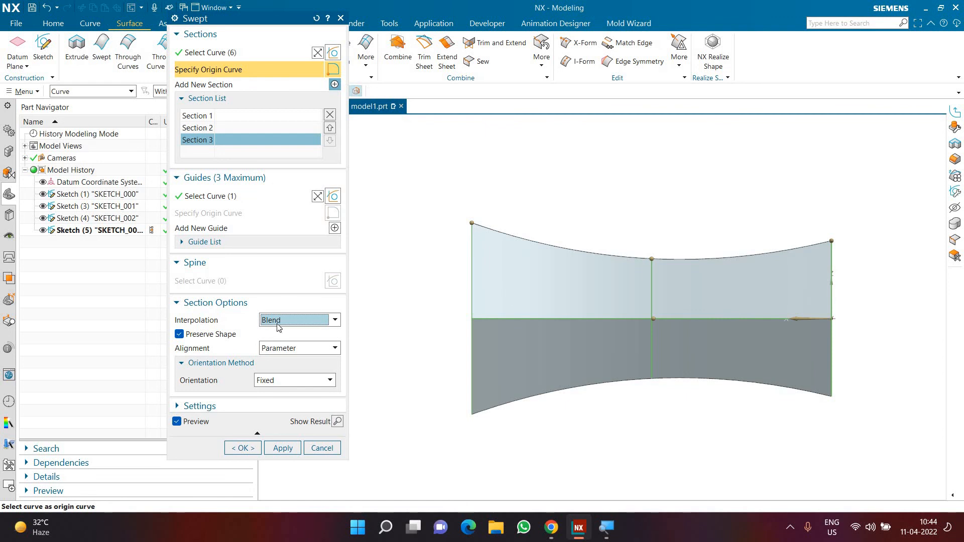
Remove the middle hexagon from the section list and check the interpolation choices for two sections, keeping Linear.
{"action": "left_click", "coordinate": [206, 129]}
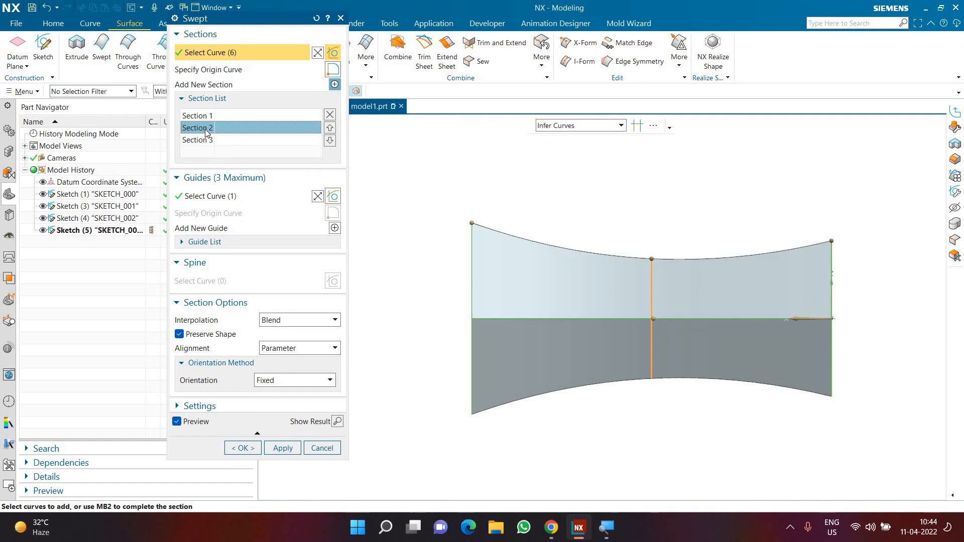
{"action": "left_click", "coordinate": [335, 85]}
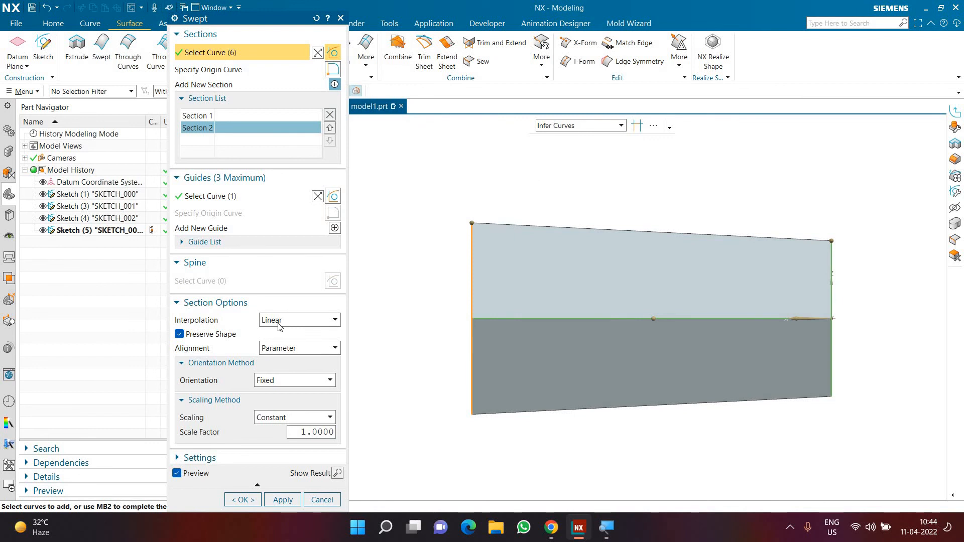
{"action": "left_click", "coordinate": [280, 324]}
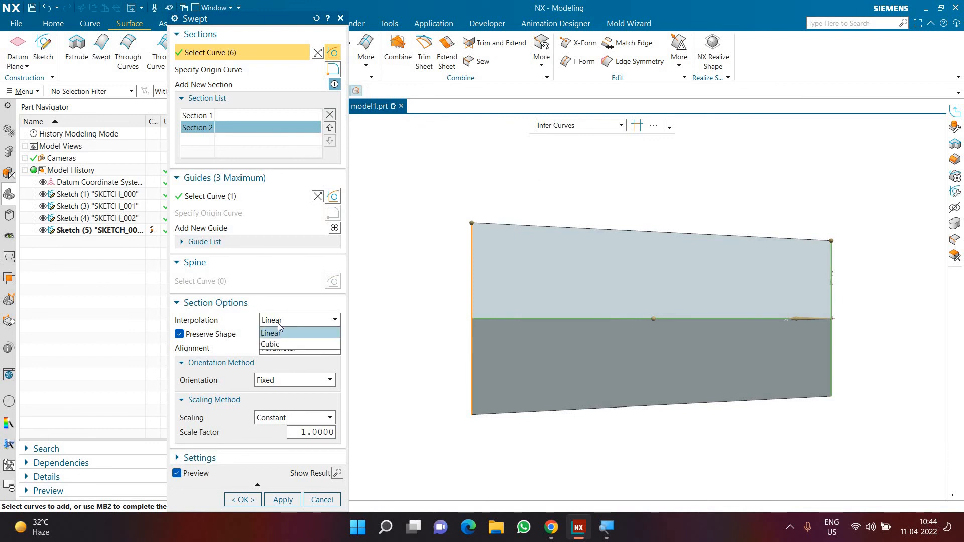
{"action": "left_click", "coordinate": [279, 324]}
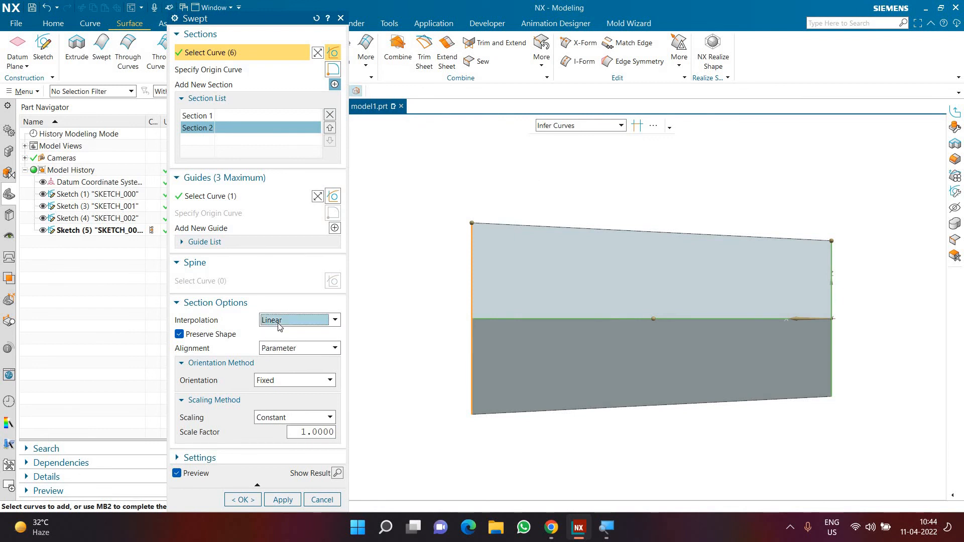
{"action": "middle_click_drag", "start_coordinate": [417, 276], "coordinate": [246, 123]}
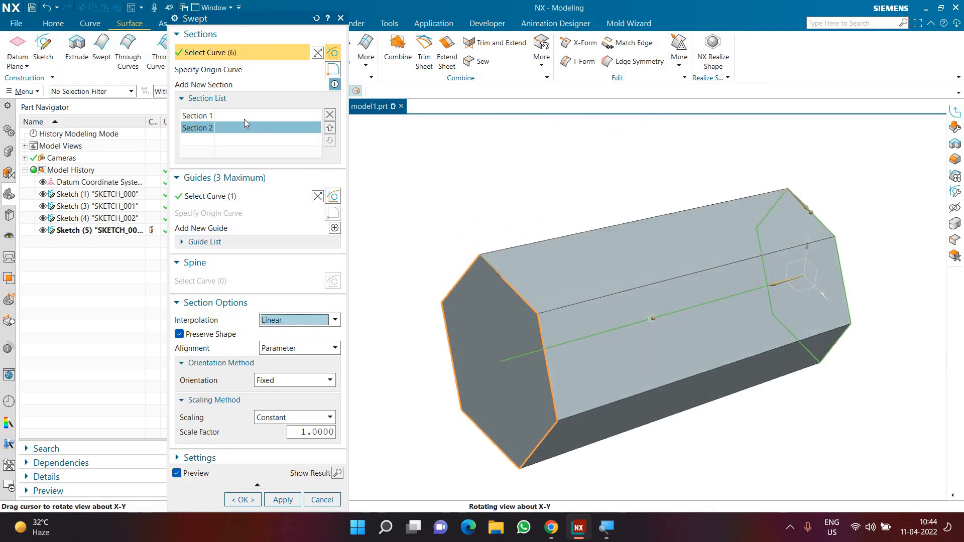
Add the middle hexagon as a new section and reorder it between the two end sections.
{"action": "left_click", "coordinate": [335, 84]}
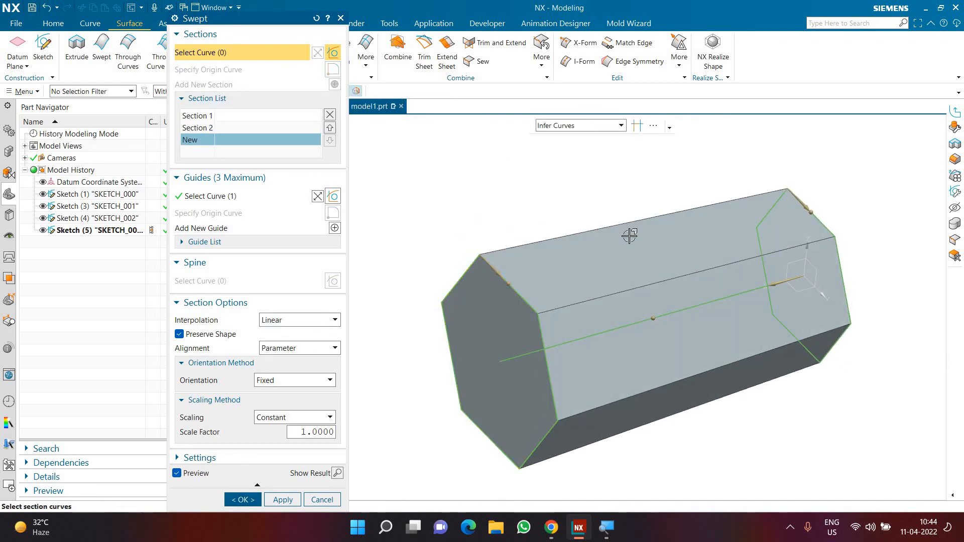
{"action": "left_click", "coordinate": [642, 255]}
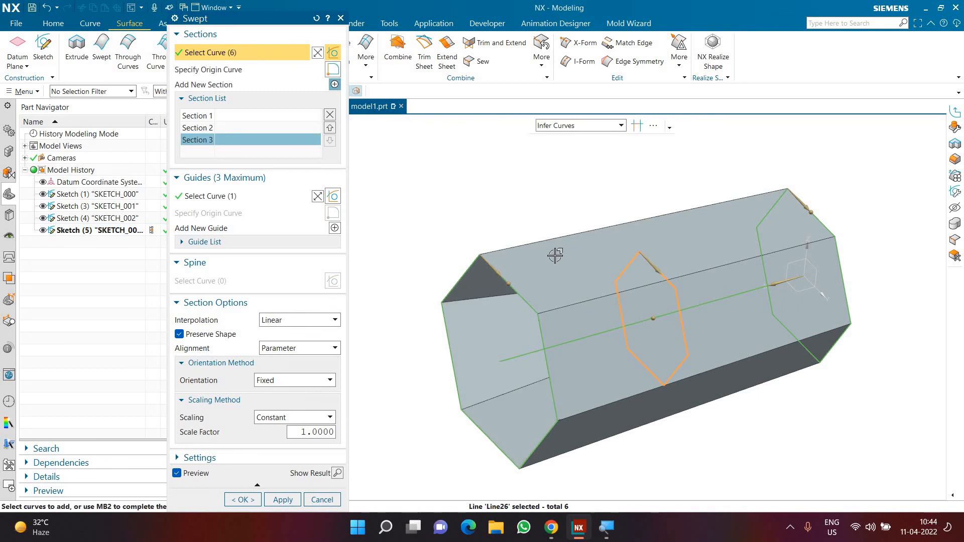
{"action": "middle_click_drag", "start_coordinate": [555, 256], "coordinate": [821, 227]}
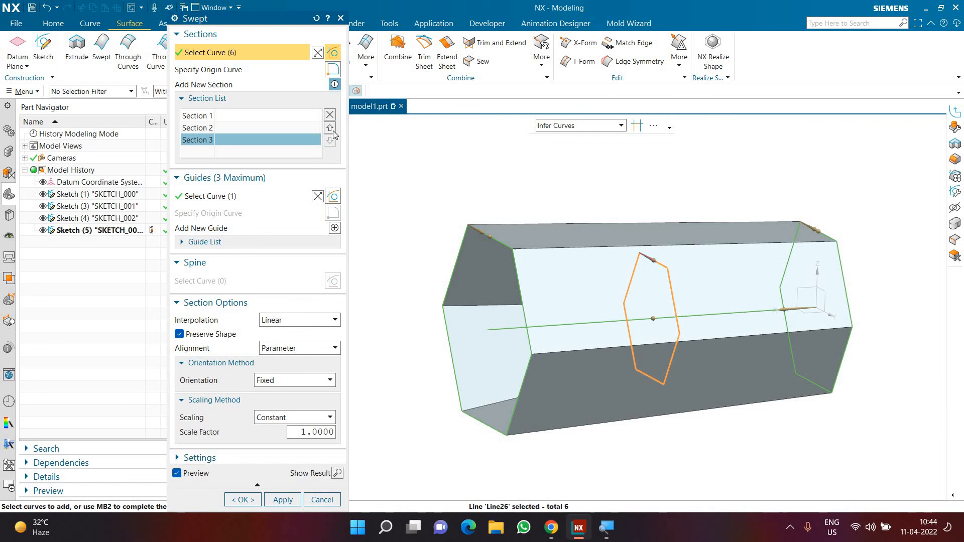
{"action": "left_click", "coordinate": [331, 129]}
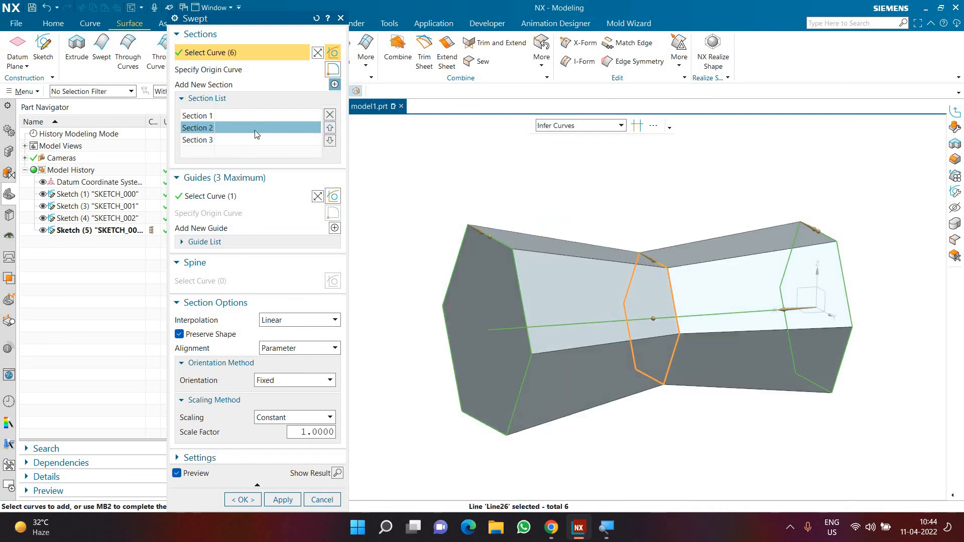
Preview Cubic interpolation on the three-section sweep, set the interpolation to Blend and create the swept body.
{"action": "left_click", "coordinate": [336, 323]}
{"action": "left_click", "coordinate": [309, 337]}
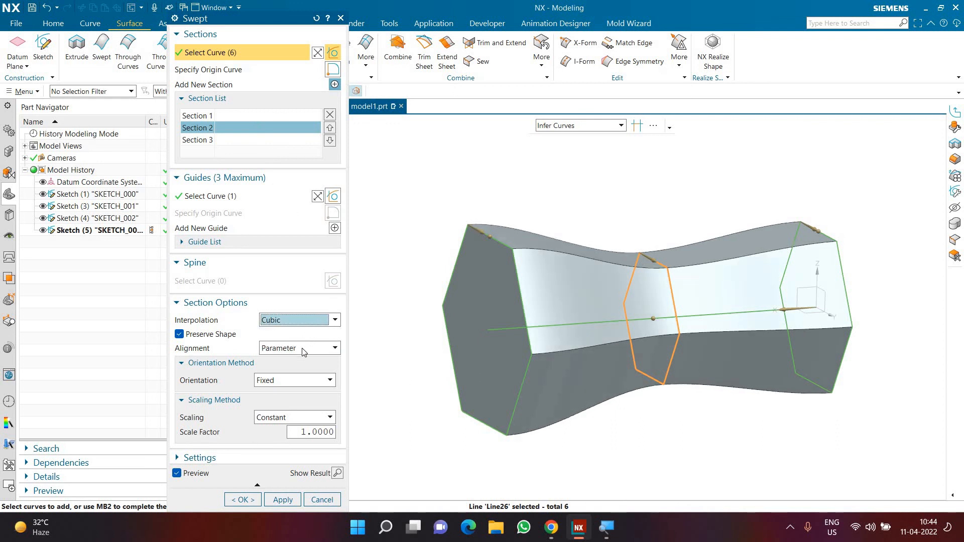
{"action": "left_click", "coordinate": [301, 320]}
{"action": "left_click", "coordinate": [300, 352]}
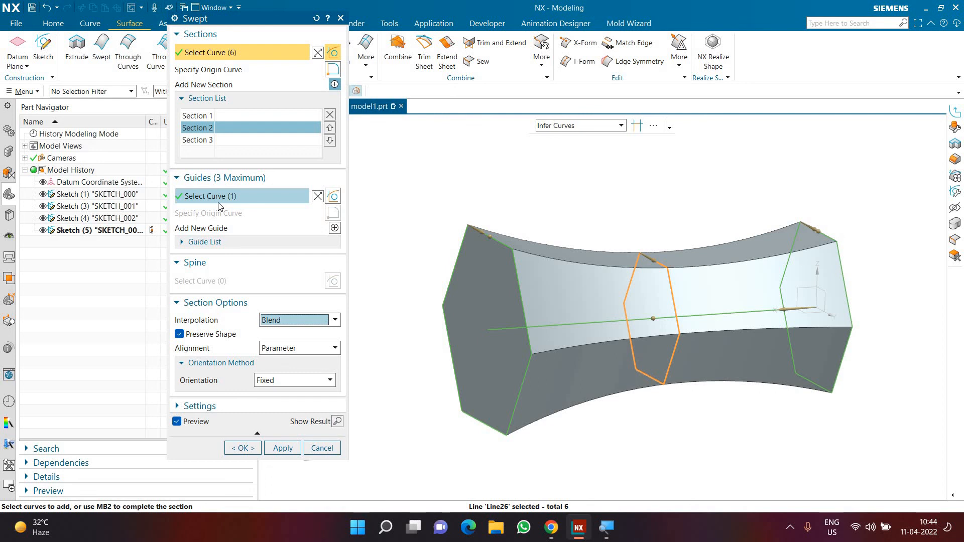
{"action": "left_click", "coordinate": [243, 448]}
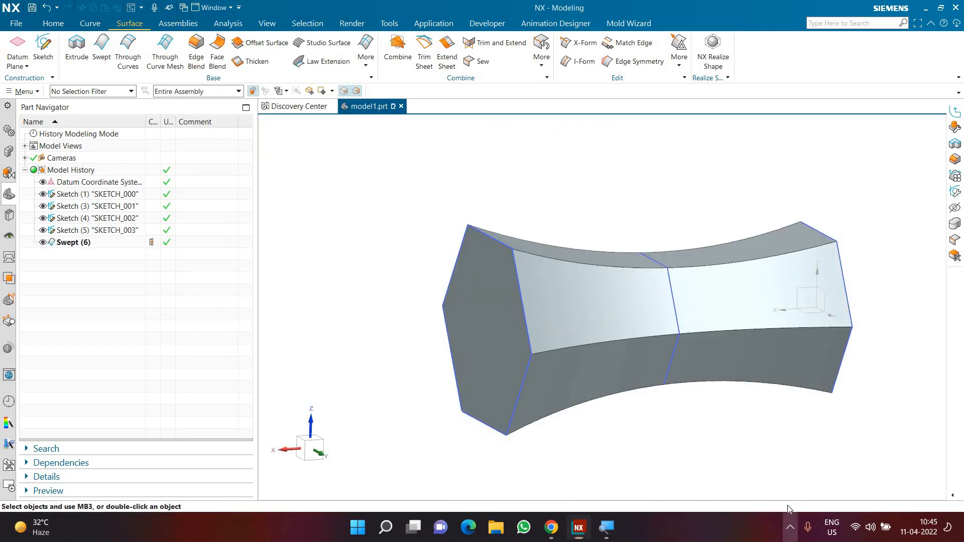